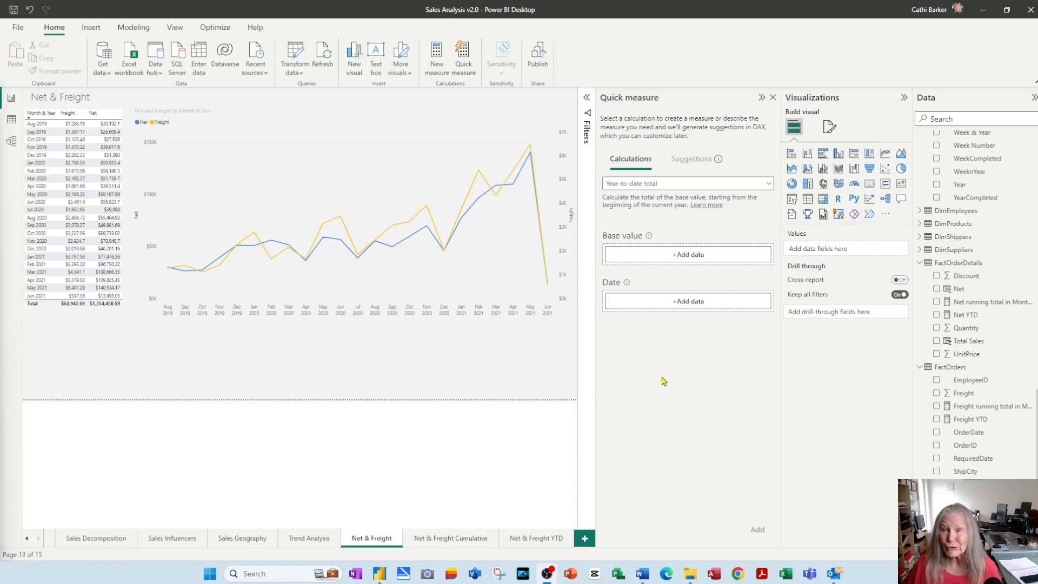
Close the quick measure pane and duplicate the Net & Freight Cumulative report page.
{"action": "left_click", "coordinate": [772, 97]}
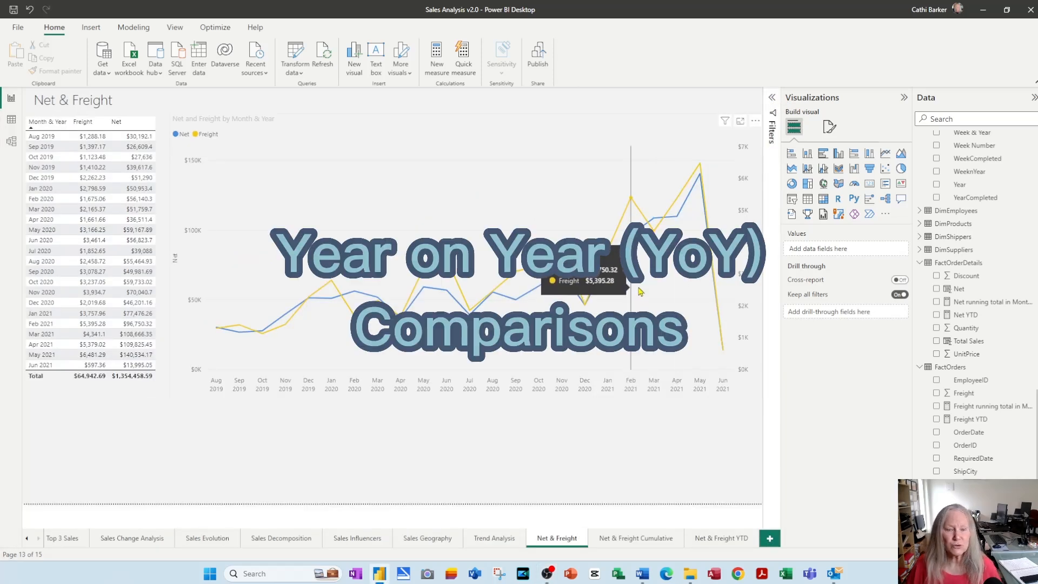
{"action": "left_click", "coordinate": [636, 543]}
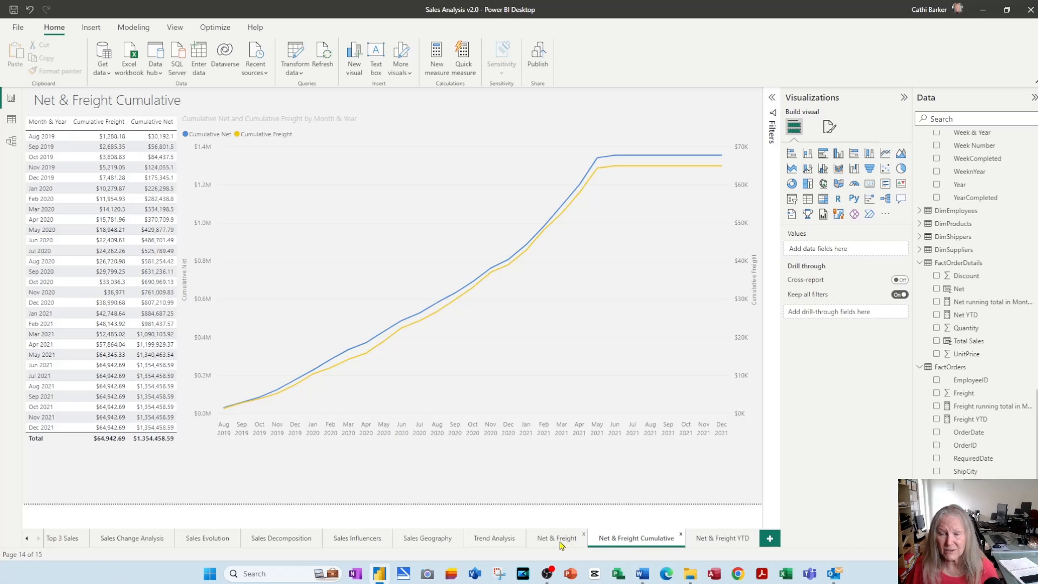
{"action": "right_click", "coordinate": [638, 543]}
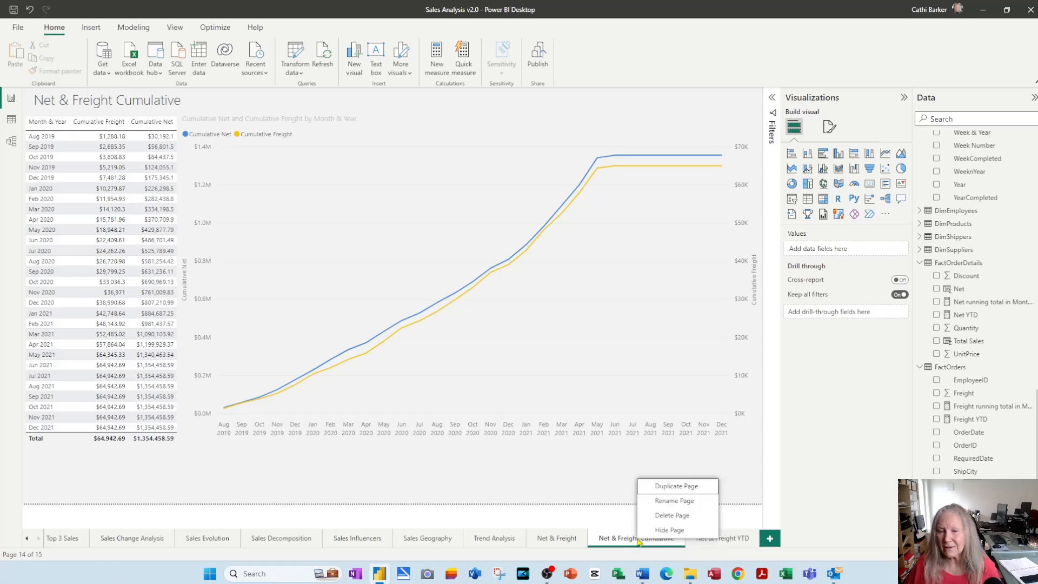
{"action": "left_click", "coordinate": [683, 492]}
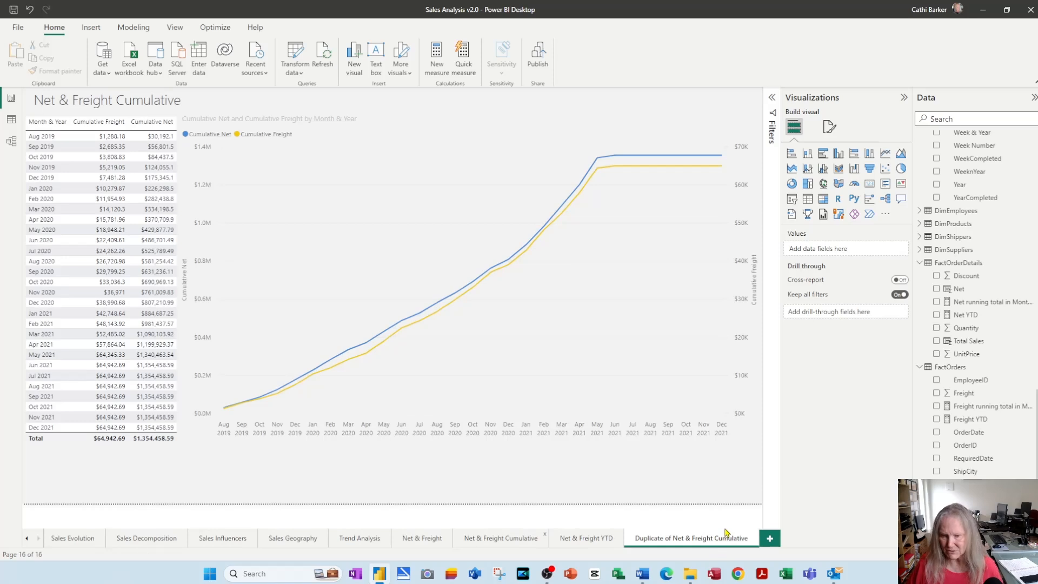
Rename the duplicated page as "Net & Freight Movement".
{"action": "double_click", "coordinate": [702, 538]}
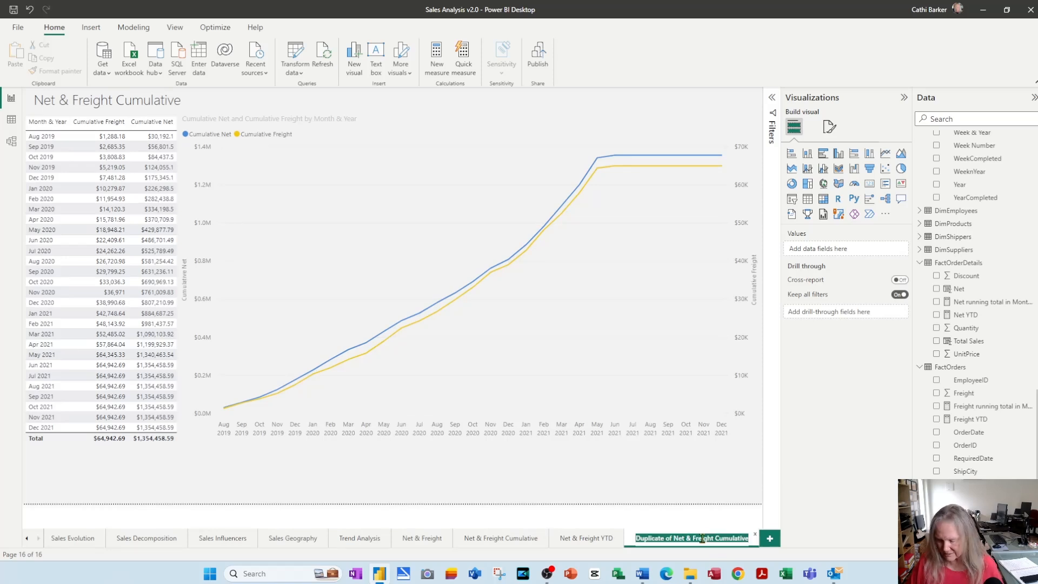
{"action": "key", "text": "Home"}
{"action": "key", "text": "ctrl+shift+Right"}
{"action": "key", "text": "ctrl+shift+Right"}
{"action": "key", "text": "Delete"}
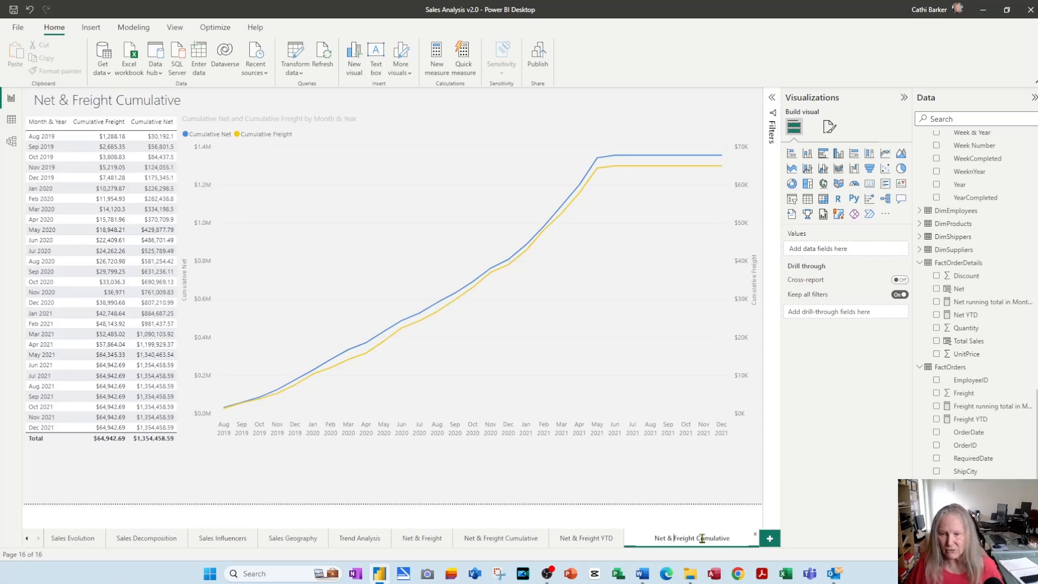
{"action": "double_click", "coordinate": [703, 539]}
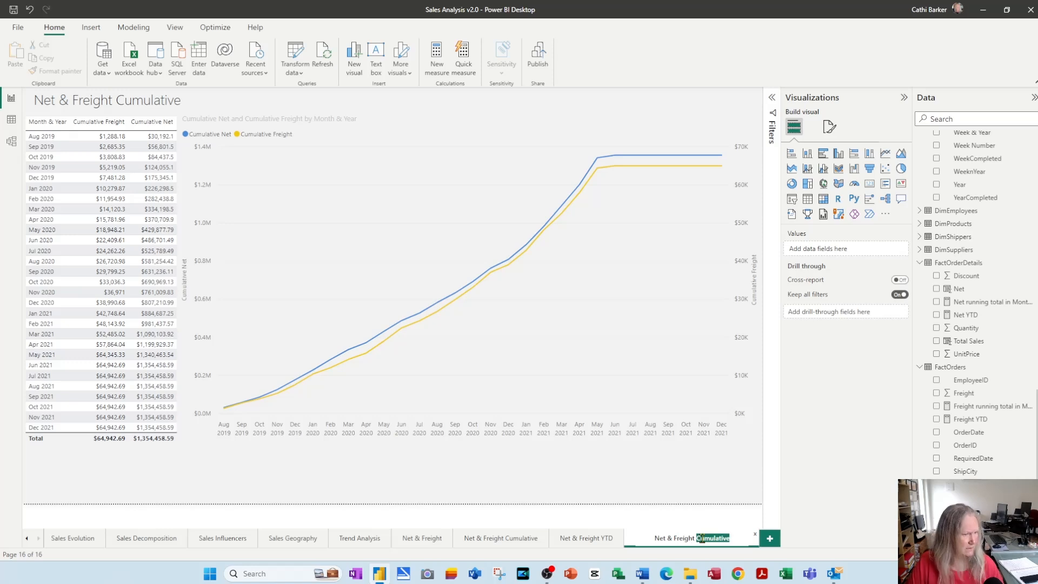
{"action": "type", "text": "Movement"}
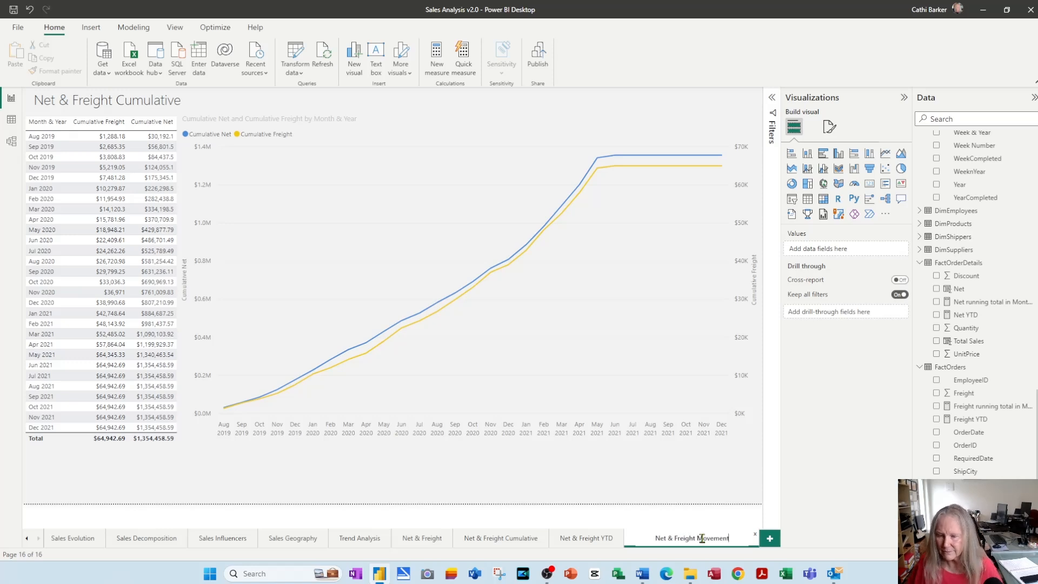
{"action": "key", "text": "Return"}
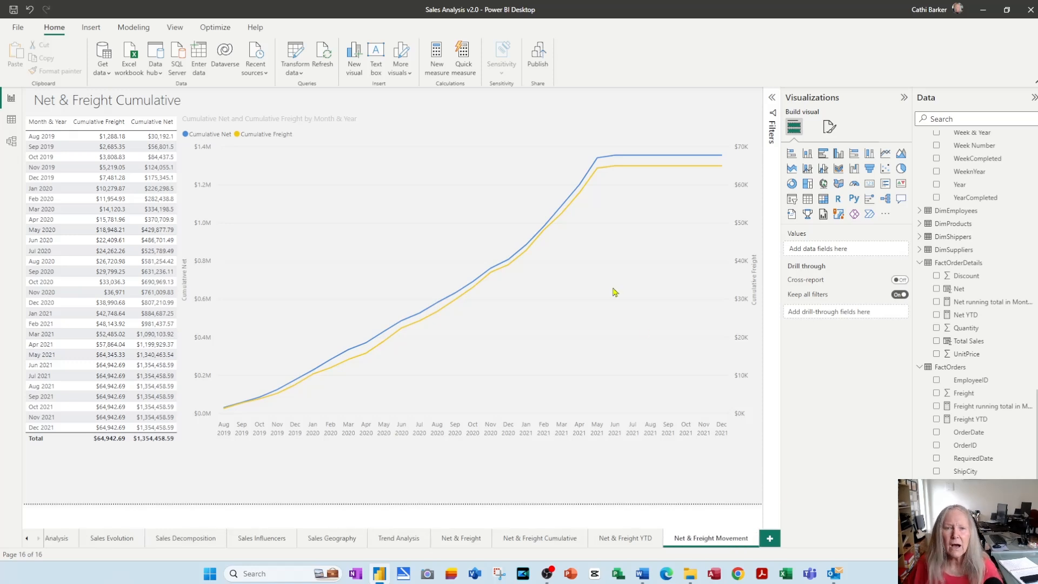
Change the title text on the report page to "Net & Freight Movement".
{"action": "left_click", "coordinate": [163, 100]}
{"action": "double_click", "coordinate": [157, 100]}
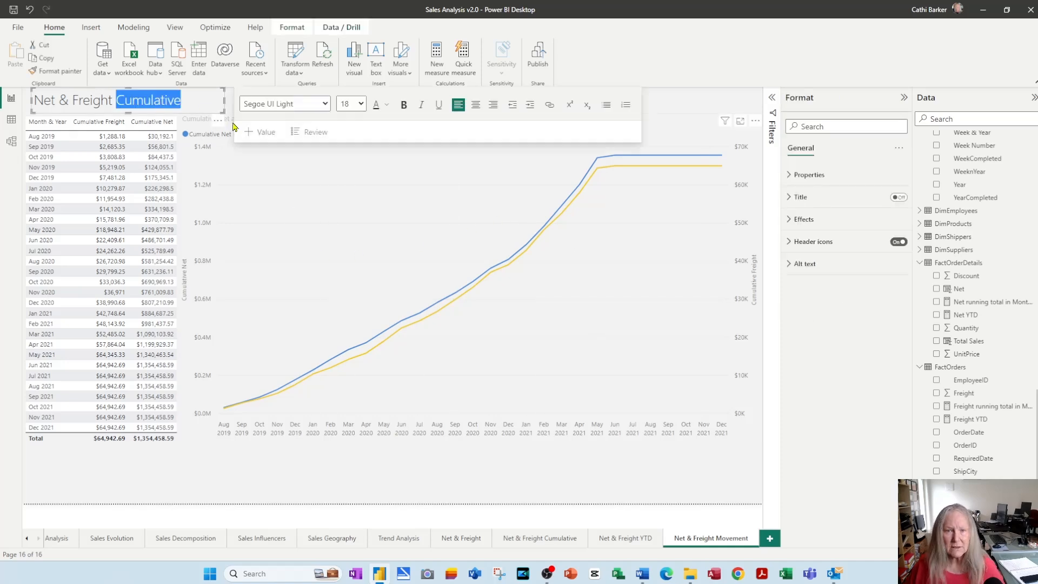
{"action": "type", "text": "Movement"}
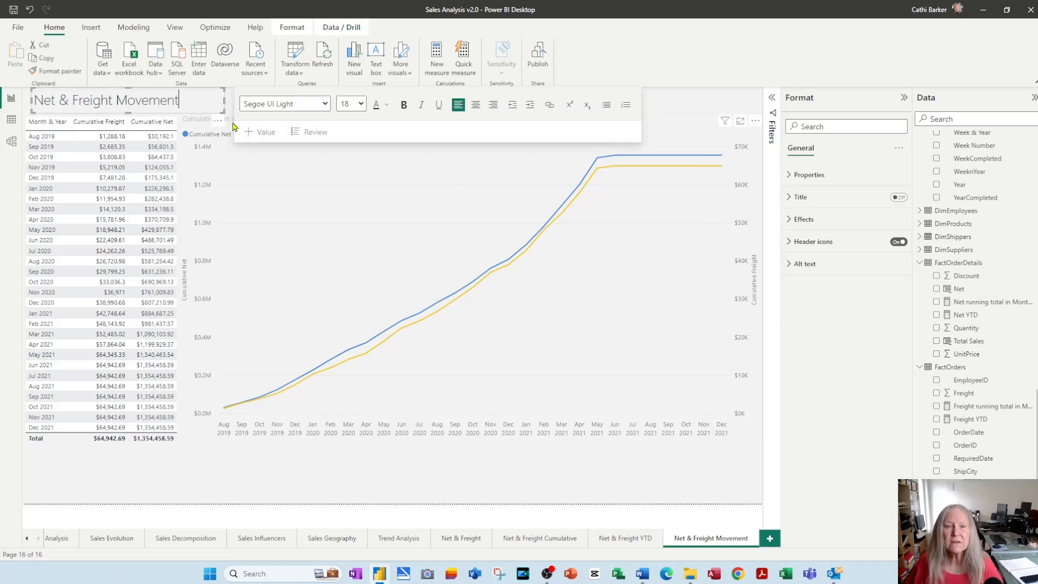
{"action": "left_click", "coordinate": [222, 468]}
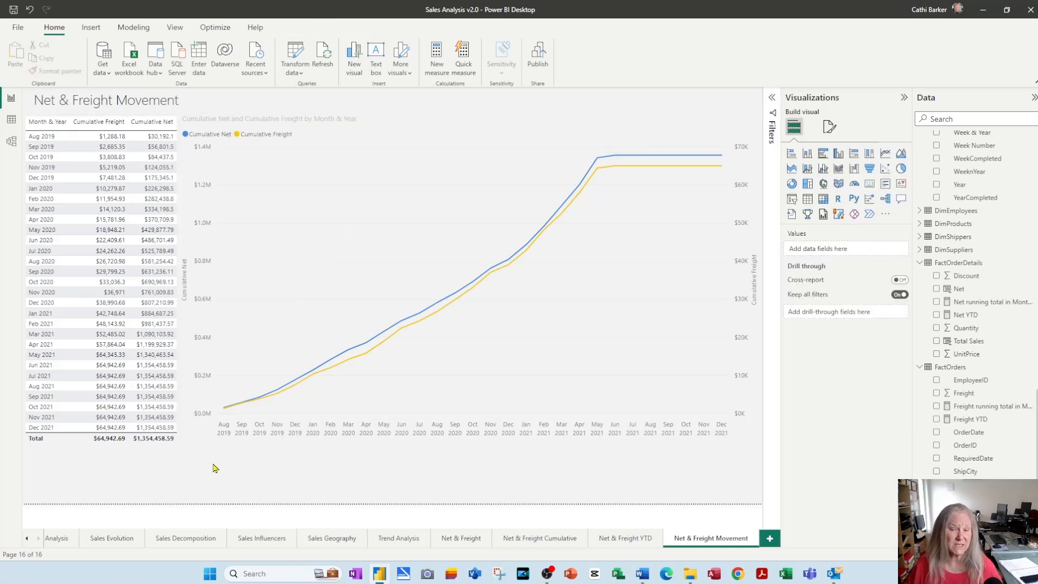
Delete the cumulative table and the cumulative line chart from the Net & Freight Movement page.
{"action": "left_click", "coordinate": [104, 463]}
{"action": "key", "text": "Delete"}
{"action": "left_click", "coordinate": [672, 151]}
{"action": "key", "text": "Delete"}
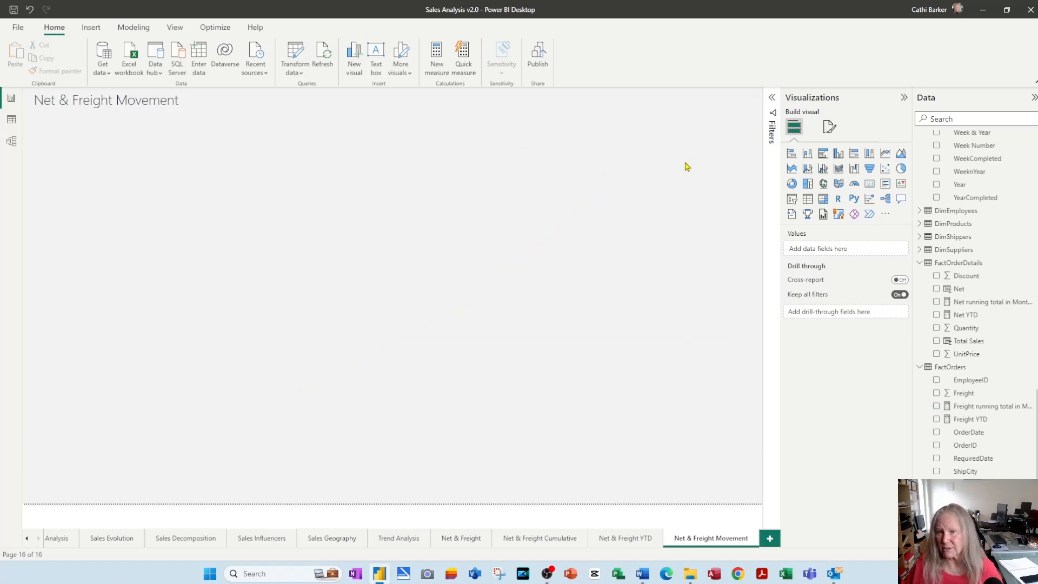
Add an empty matrix visual directly below the page title and enlarge it to fill nearly half the page width.
{"action": "left_click", "coordinate": [823, 200]}
{"action": "left_click_drag", "start_coordinate": [223, 267], "coordinate": [390, 438]}
{"action": "left_click_drag", "start_coordinate": [278, 197], "coordinate": [231, 135]}
{"action": "left_click_drag", "start_coordinate": [382, 382], "coordinate": [364, 496]}
{"action": "left_click", "coordinate": [437, 470]}
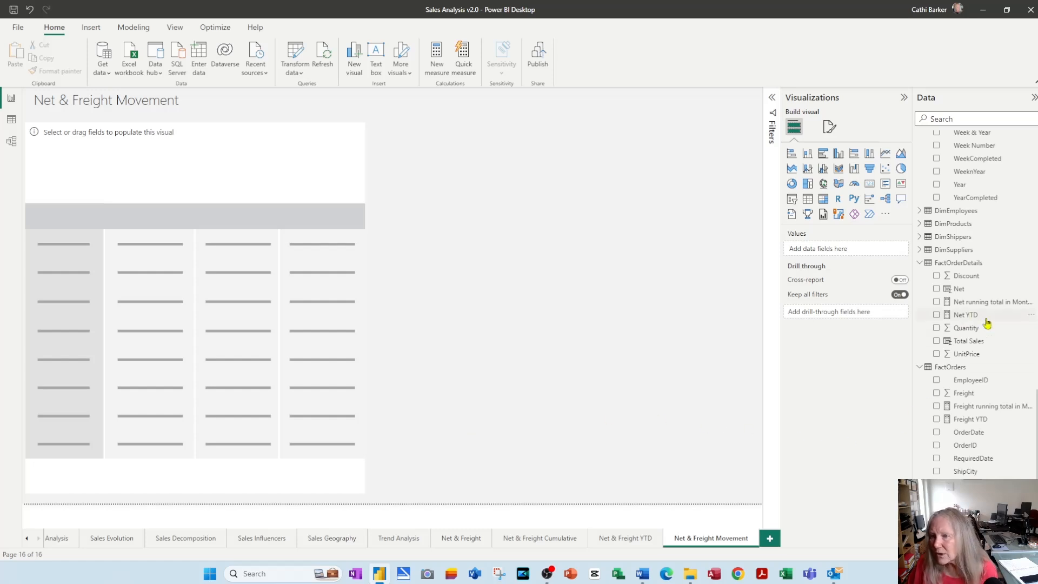
Add the Year field from the date table to the matrix and place it in the columns.
{"action": "scroll", "coordinate": [998, 275], "scroll_direction": "up", "scroll_amount": 10}
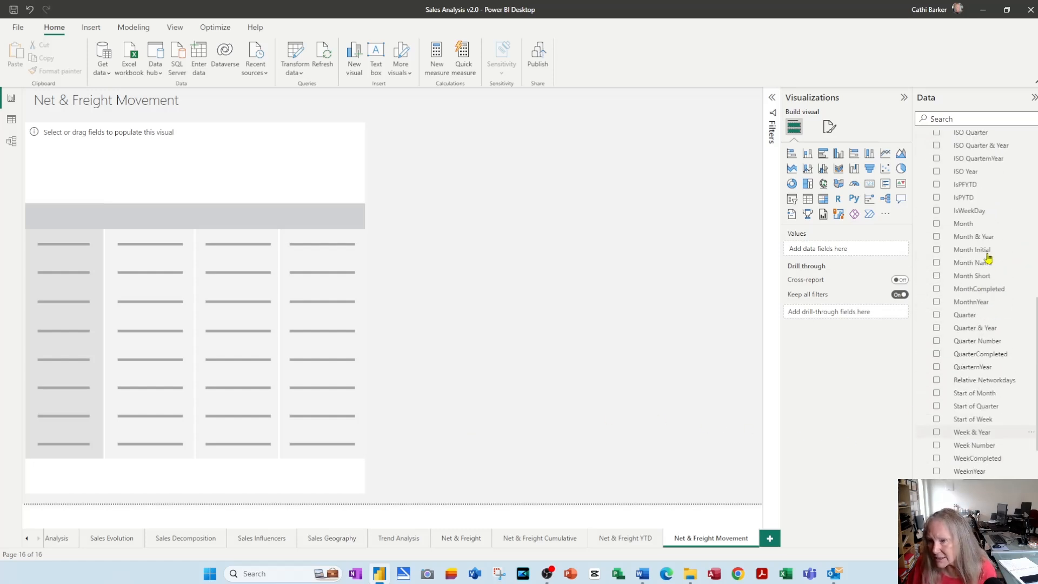
{"action": "scroll", "coordinate": [989, 260], "scroll_direction": "down", "scroll_amount": 6}
{"action": "left_click_drag", "start_coordinate": [973, 310], "coordinate": [231, 190]}
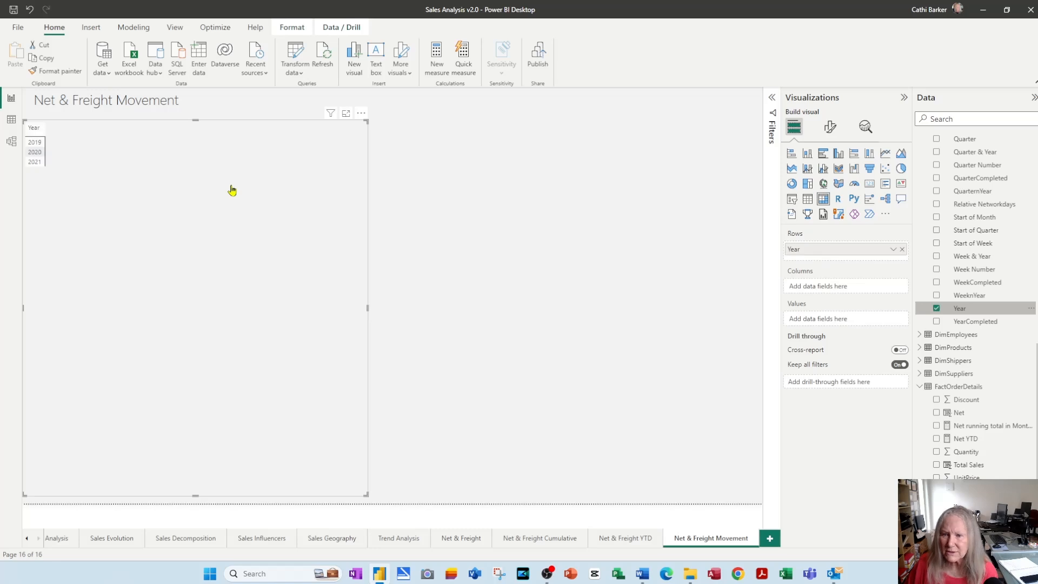
{"action": "left_click_drag", "start_coordinate": [804, 255], "coordinate": [814, 293]}
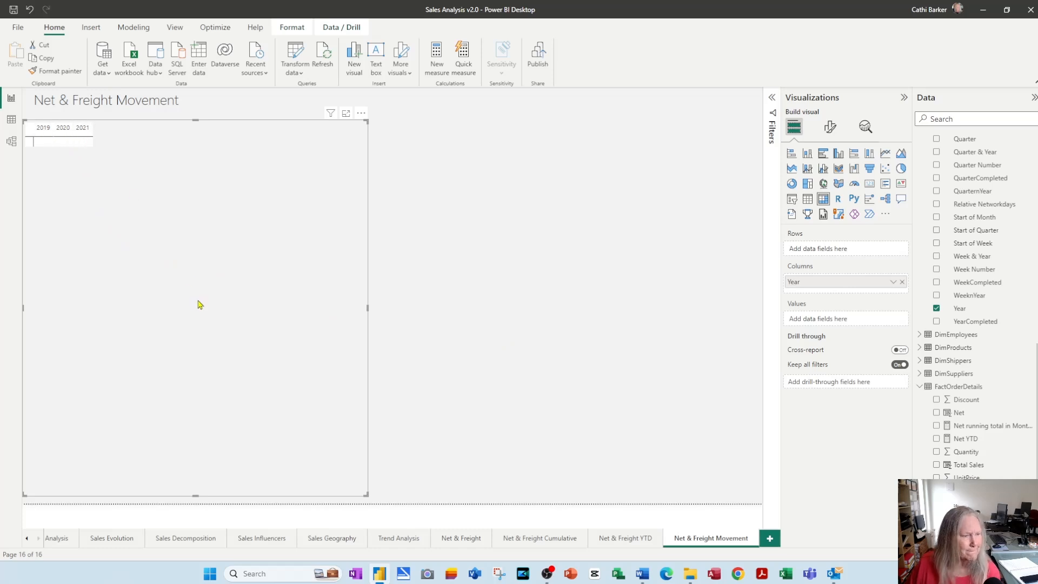
Add the Month field from the date table to the matrix rows.
{"action": "scroll", "coordinate": [997, 312], "scroll_direction": "up", "scroll_amount": 2}
{"action": "scroll", "coordinate": [997, 313], "scroll_direction": "up", "scroll_amount": 1}
{"action": "scroll", "coordinate": [998, 313], "scroll_direction": "up", "scroll_amount": 2}
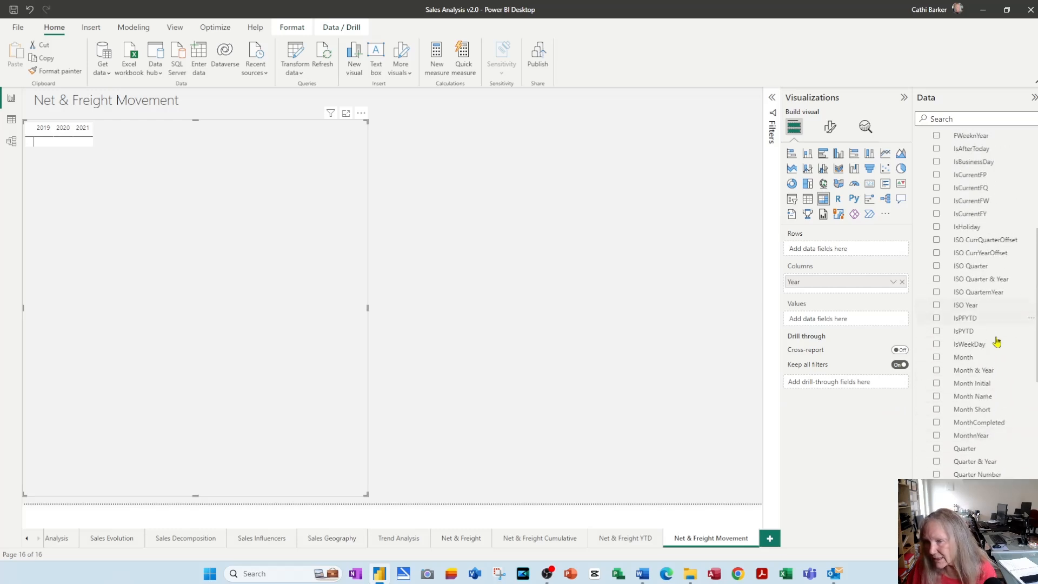
{"action": "left_click_drag", "start_coordinate": [973, 358], "coordinate": [838, 254]}
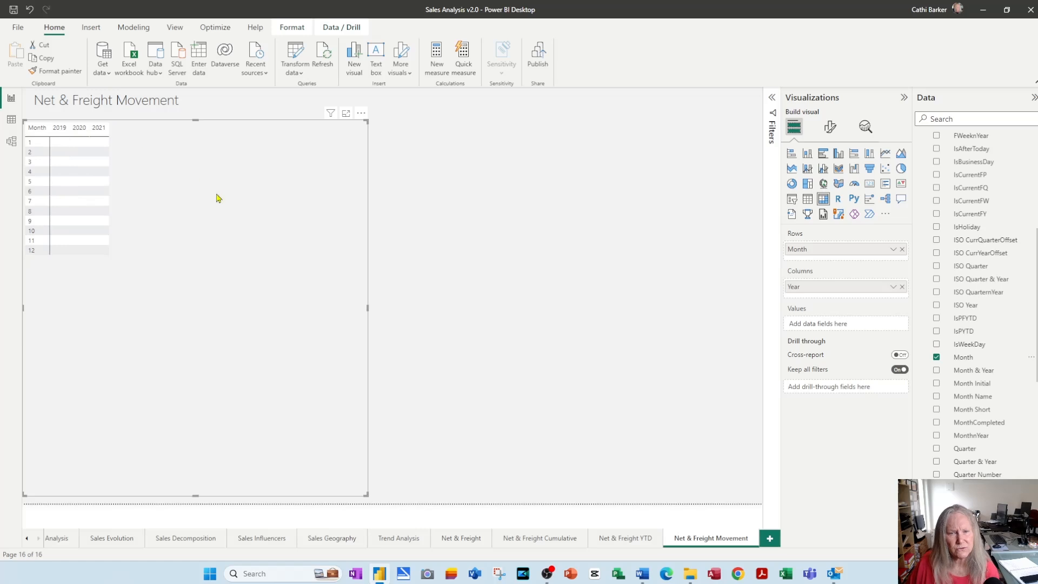
Add the Net field from FactOrderDetails to the matrix values.
{"action": "scroll", "coordinate": [438, 349], "scroll_direction": "up", "scroll_amount": 3}
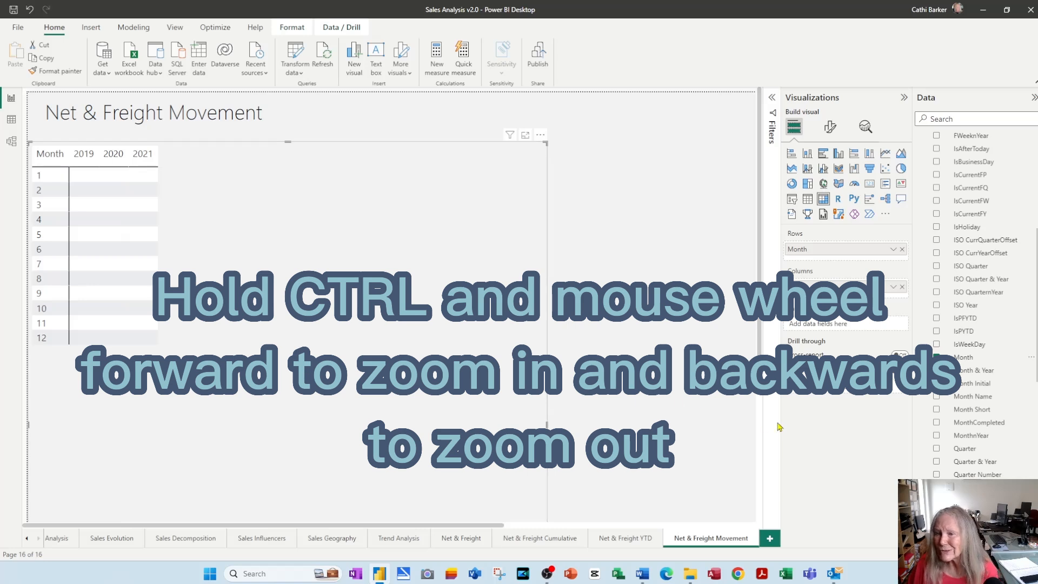
{"action": "scroll", "coordinate": [1010, 466], "scroll_direction": "down", "scroll_amount": 5}
{"action": "scroll", "coordinate": [1011, 466], "scroll_direction": "down", "scroll_amount": 2}
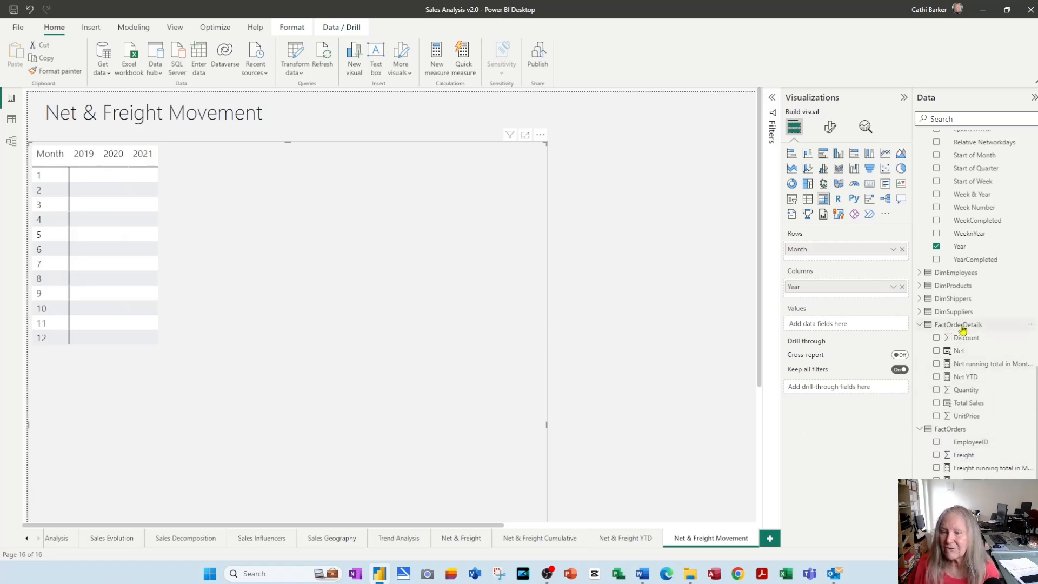
{"action": "left_click_drag", "start_coordinate": [959, 355], "coordinate": [838, 327]}
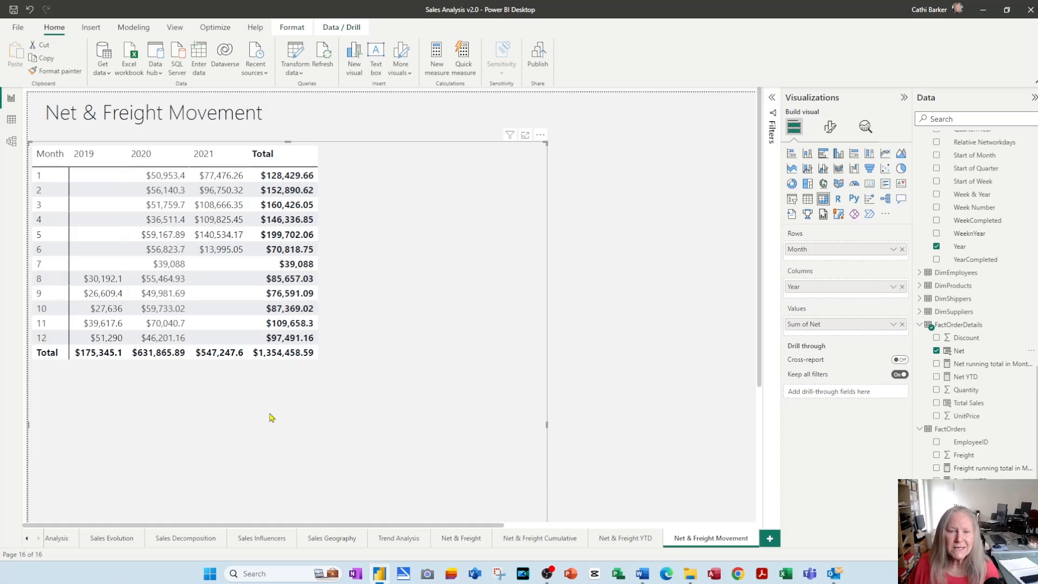
Create a year-over-year change quick measure in FactOrderDetails, with Net as the base value and Date from DimDateTable as the date.
{"action": "right_click", "coordinate": [968, 326]}
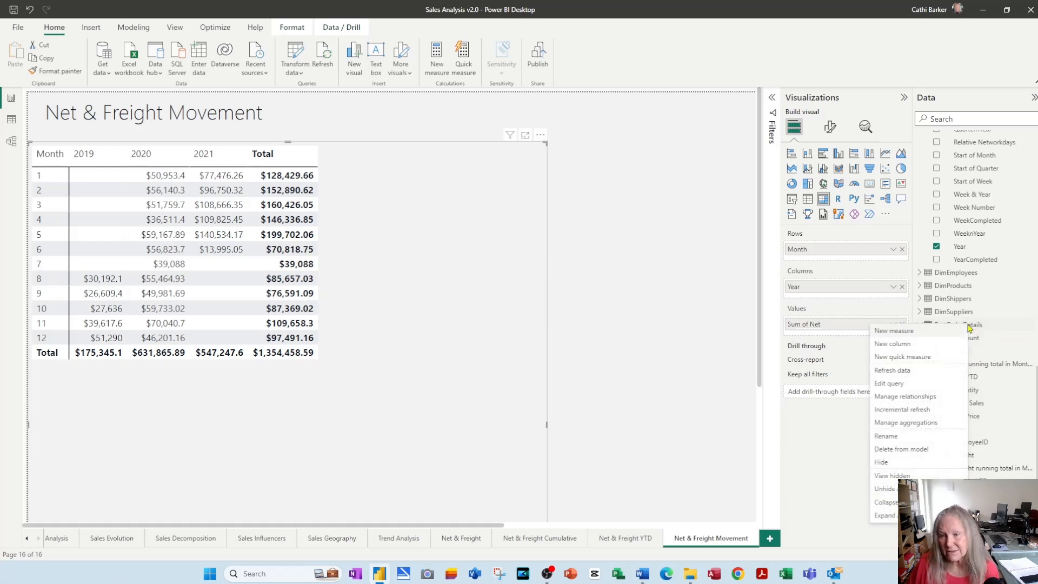
{"action": "left_click", "coordinate": [923, 358]}
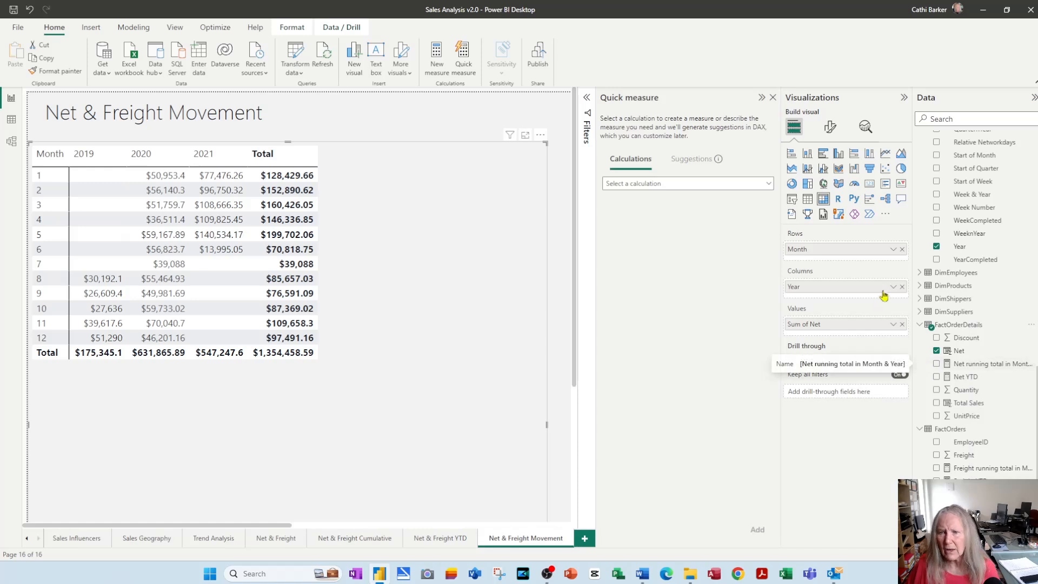
{"action": "left_click", "coordinate": [768, 183]}
{"action": "scroll", "coordinate": [731, 250], "scroll_direction": "down", "scroll_amount": 5}
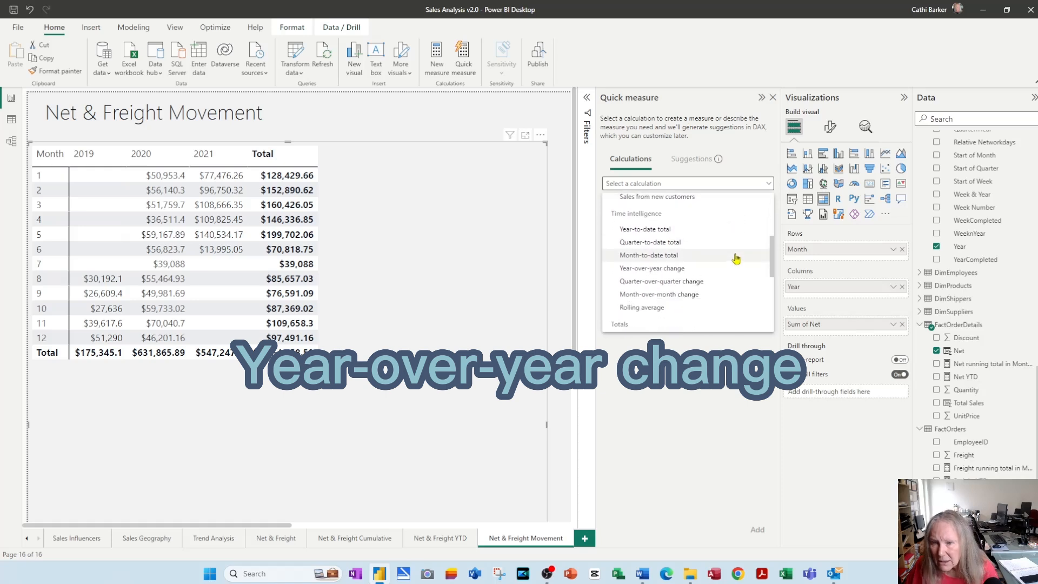
{"action": "left_click", "coordinate": [692, 269]}
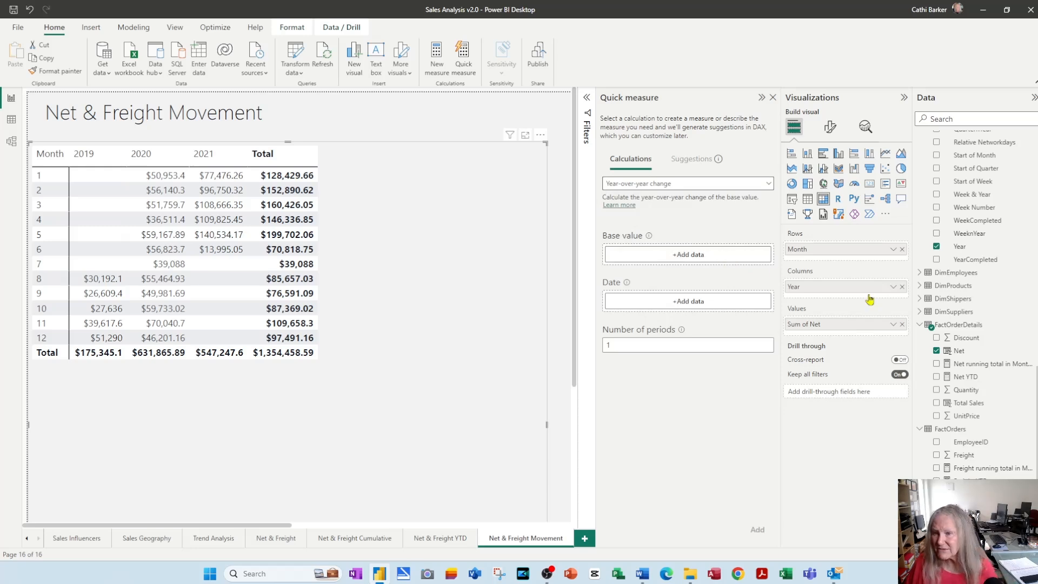
{"action": "left_click_drag", "start_coordinate": [958, 350], "coordinate": [669, 258]}
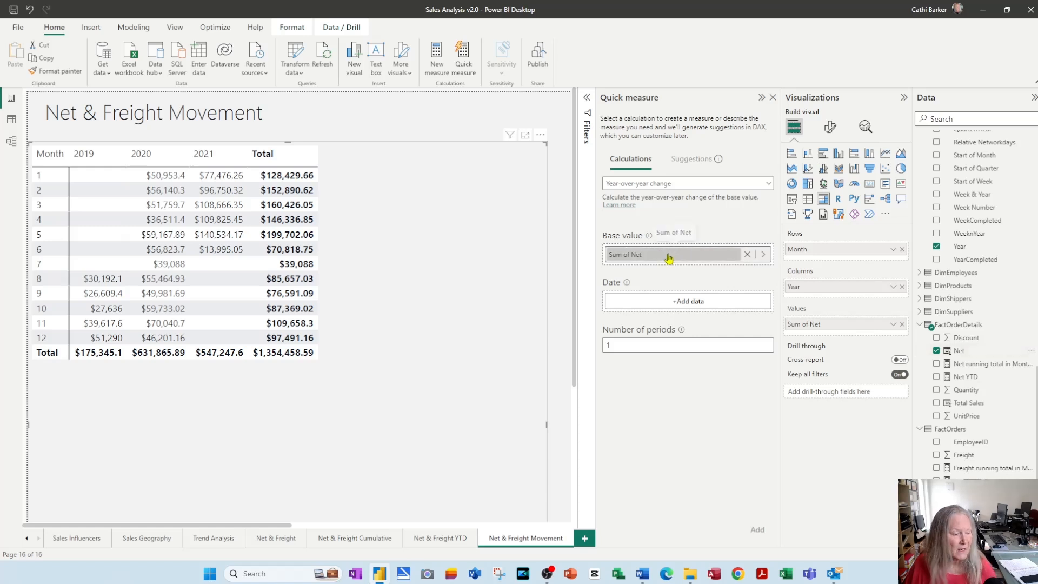
{"action": "scroll", "coordinate": [995, 316], "scroll_direction": "up", "scroll_amount": 15}
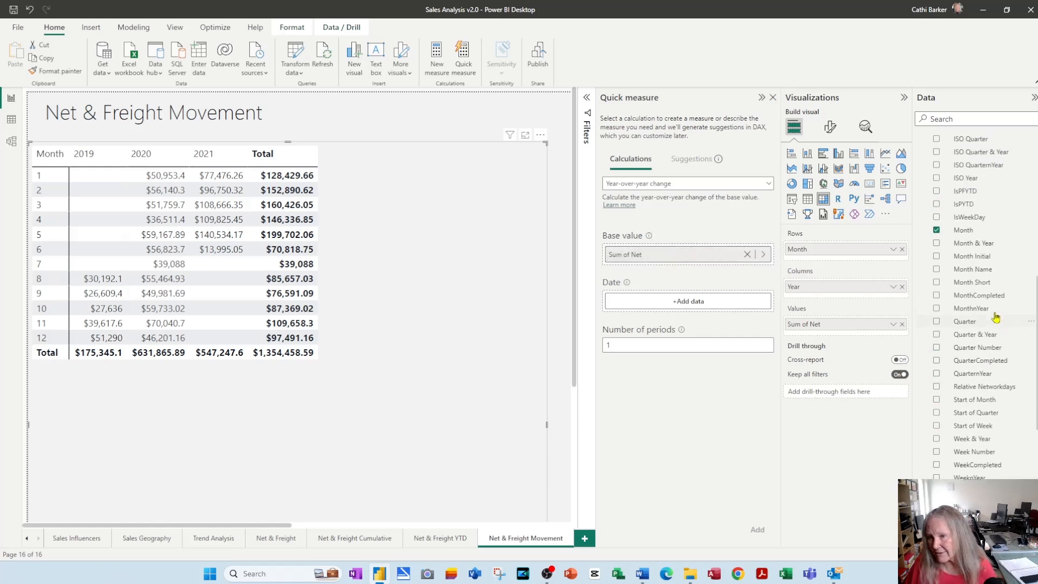
{"action": "left_click_drag", "start_coordinate": [962, 161], "coordinate": [692, 308]}
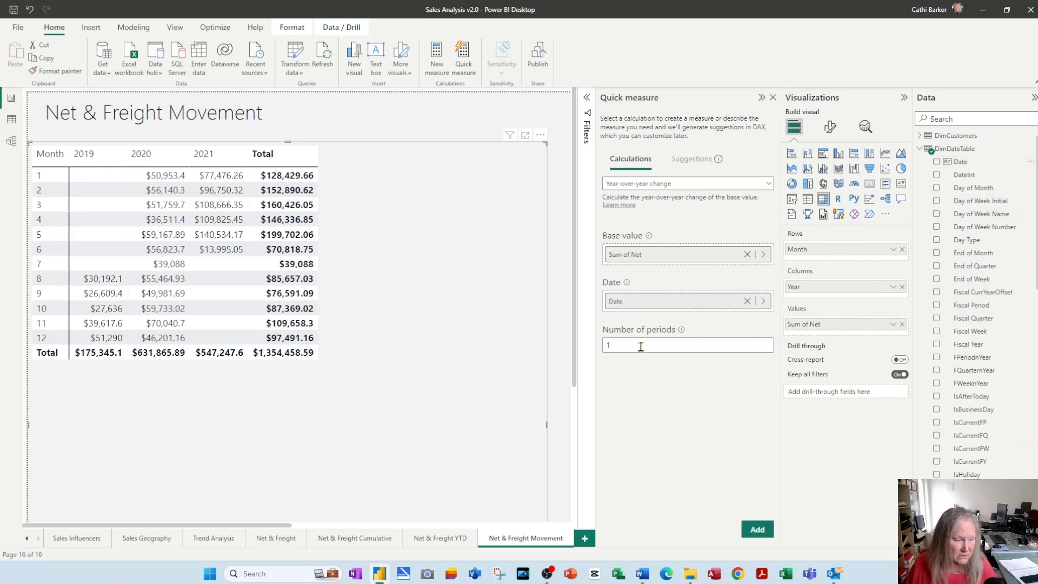
{"action": "left_click", "coordinate": [766, 532]}
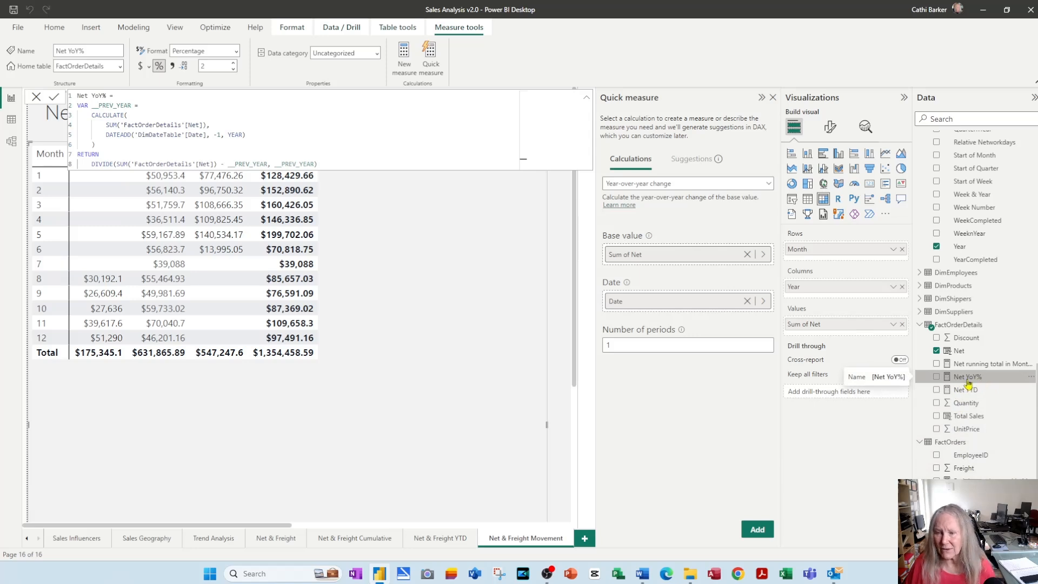
Add the Net YoY% measure to the matrix values below Sum of Net, and close the formula editor and quick measure pane.
{"action": "left_click_drag", "start_coordinate": [967, 382], "coordinate": [859, 336]}
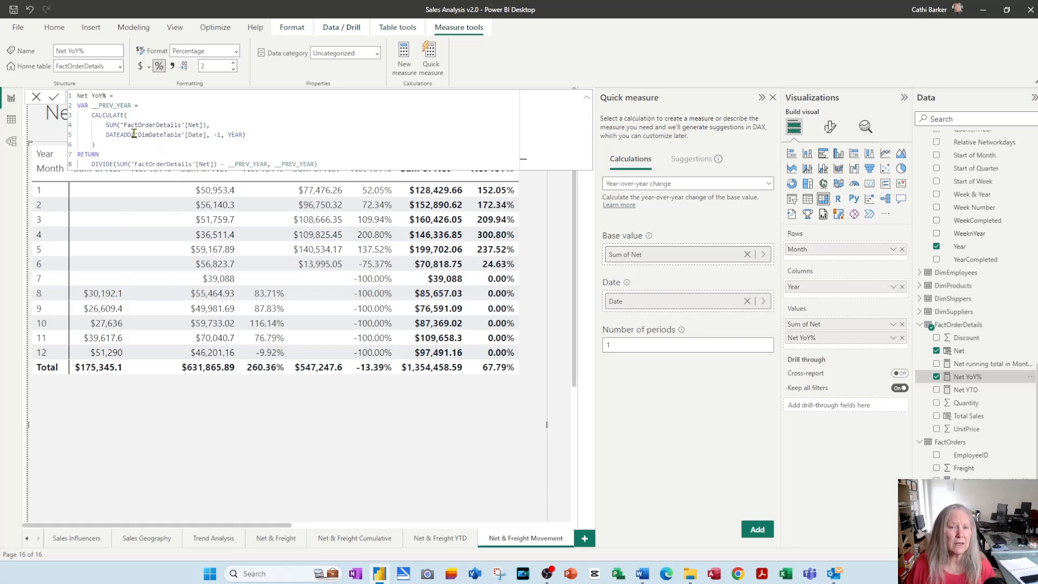
{"action": "left_click", "coordinate": [965, 403]}
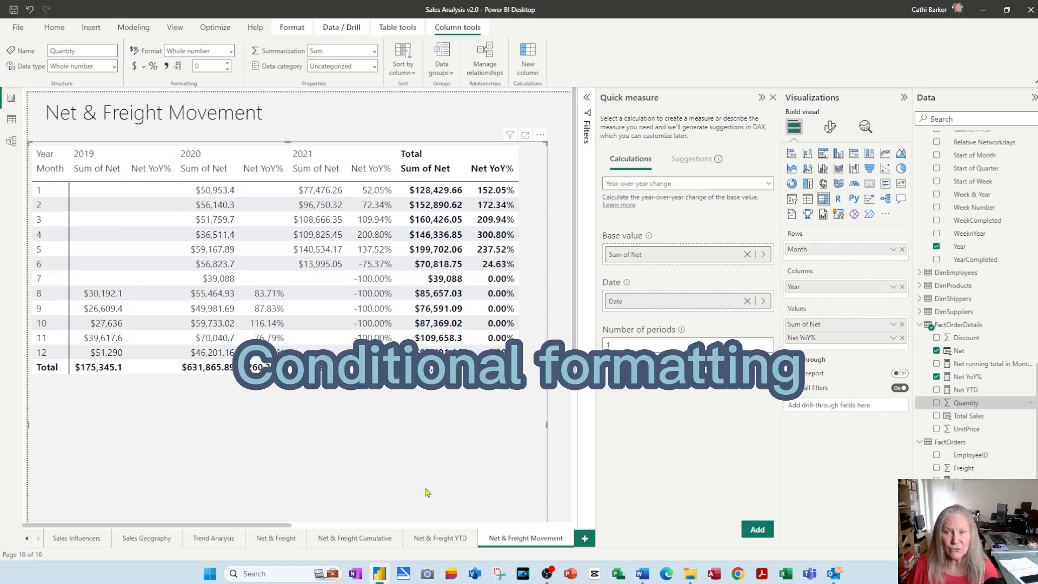
{"action": "left_click", "coordinate": [773, 97]}
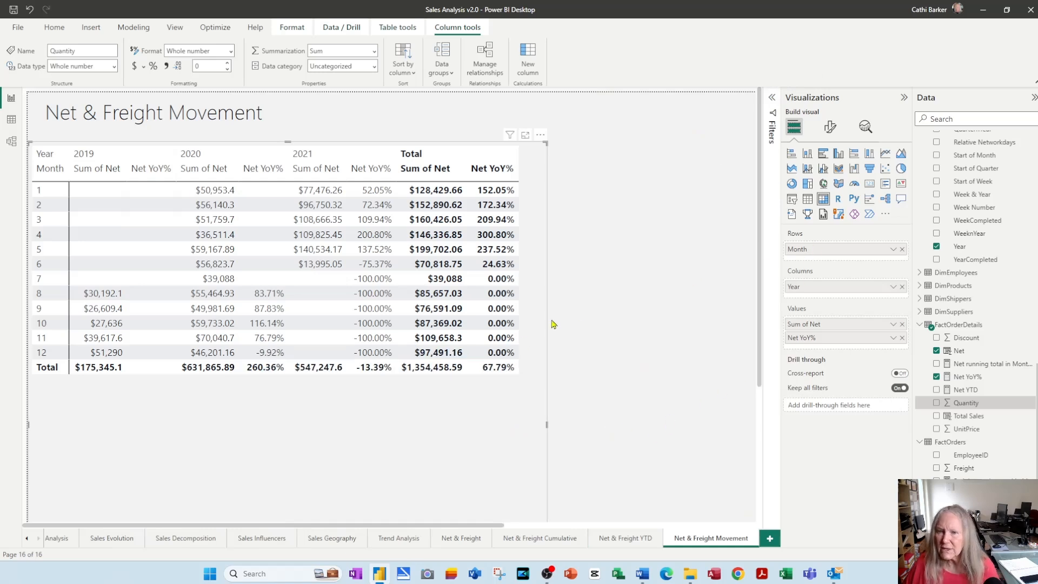
Turn on cell element icons for the matrix's Sum of Net series and open their conditional formatting rules.
{"action": "left_click", "coordinate": [830, 127]}
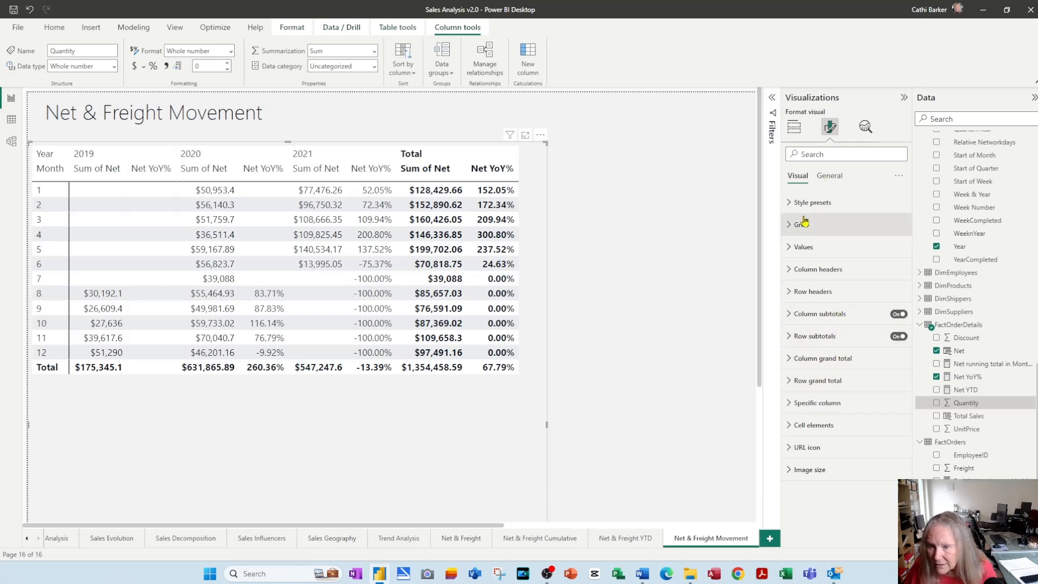
{"action": "left_click", "coordinate": [805, 425]}
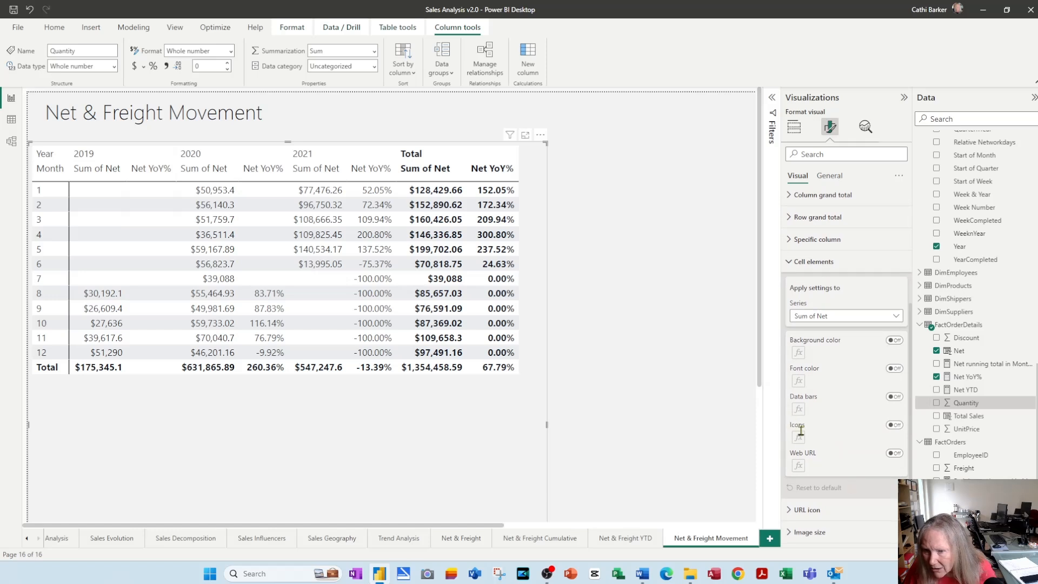
{"action": "left_click", "coordinate": [899, 427]}
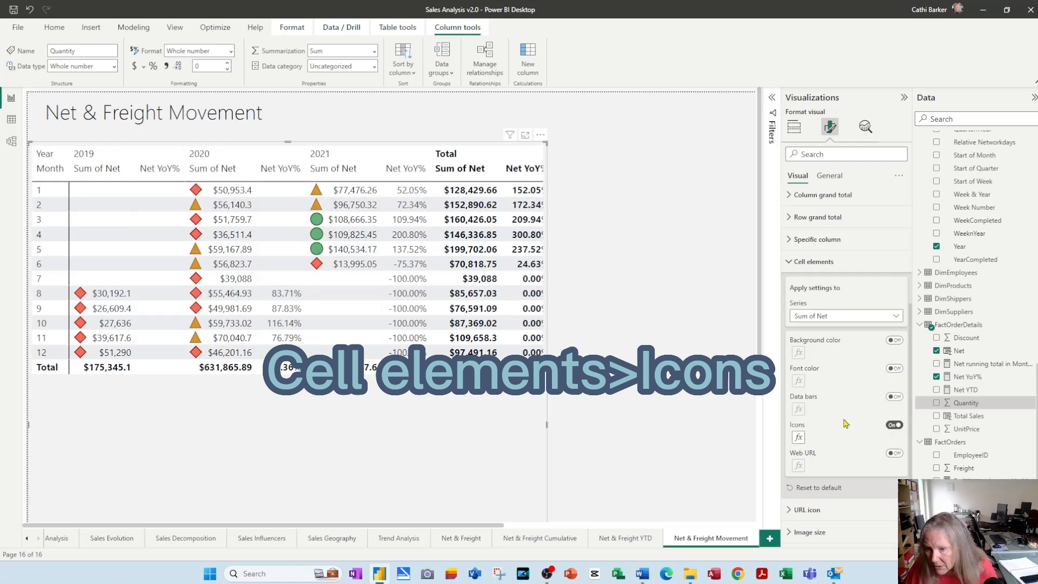
{"action": "left_click", "coordinate": [801, 441]}
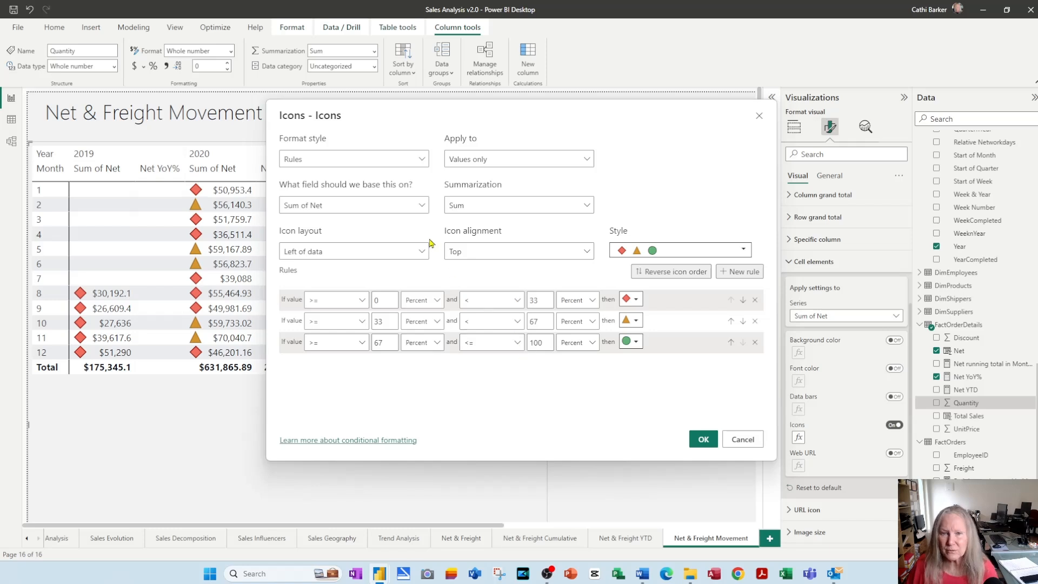
Base the icon rules on the Net YoY% measure from FactOrderDetails.
{"action": "left_click", "coordinate": [422, 207]}
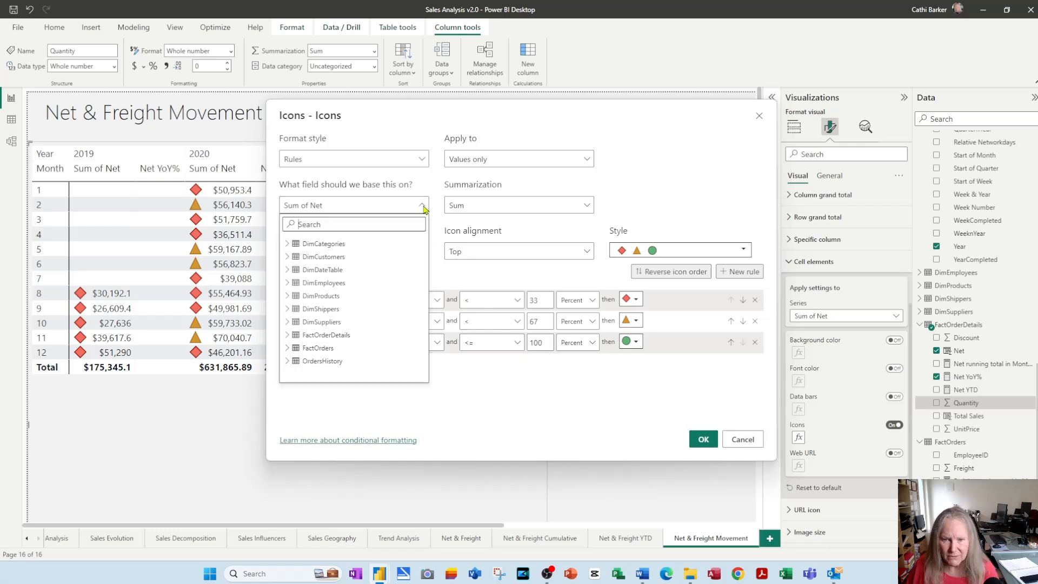
{"action": "left_click", "coordinate": [289, 349]}
{"action": "left_click", "coordinate": [287, 335]}
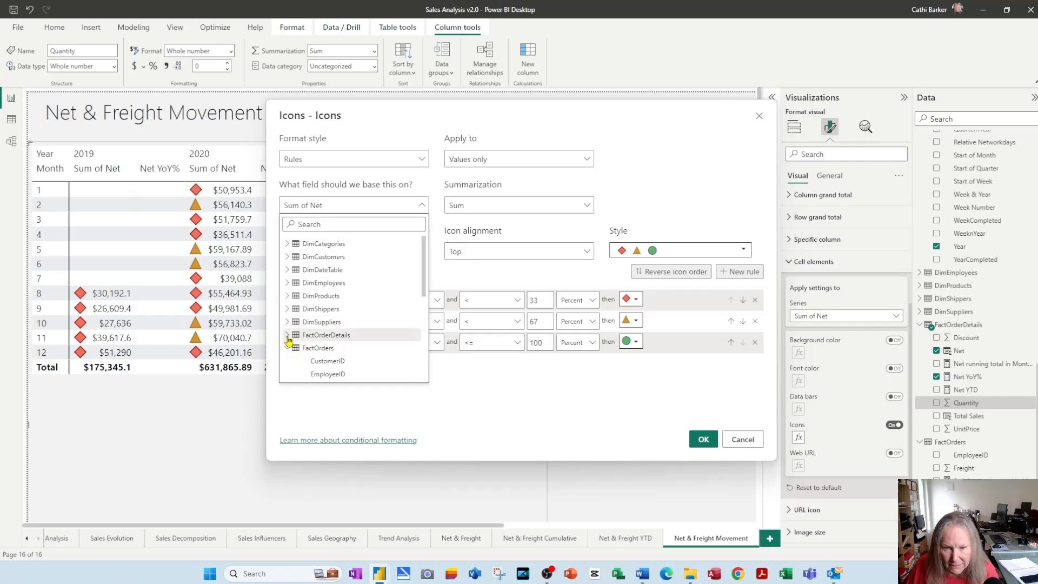
{"action": "scroll", "coordinate": [334, 341], "scroll_direction": "down", "scroll_amount": 2}
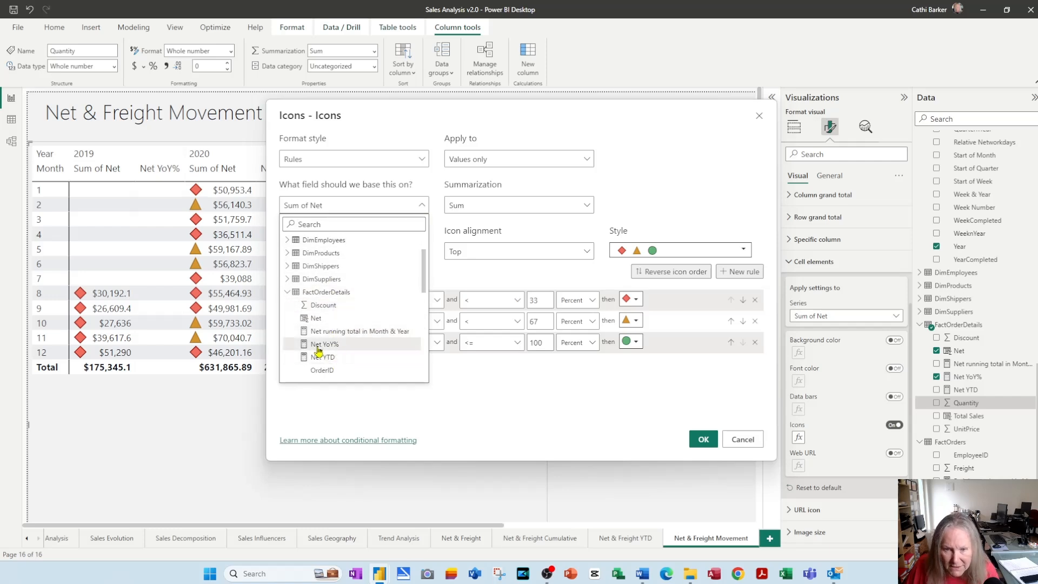
{"action": "left_click", "coordinate": [332, 347]}
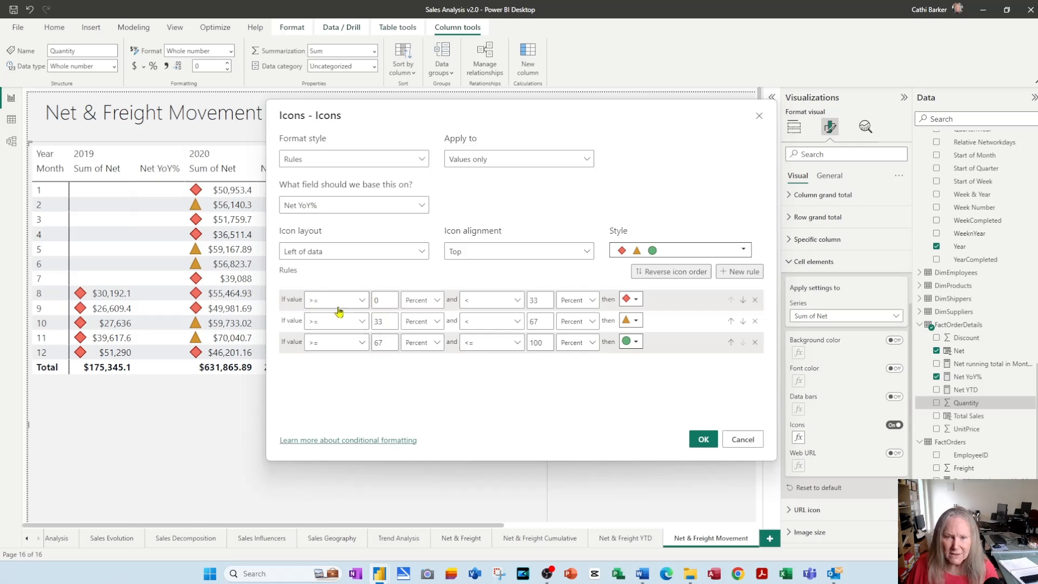
Switch the lower and upper bounds of all three icon rules from Percent to Number.
{"action": "left_click", "coordinate": [438, 304]}
{"action": "left_click", "coordinate": [420, 318]}
{"action": "left_click", "coordinate": [436, 323]}
{"action": "left_click", "coordinate": [428, 340]}
{"action": "left_click", "coordinate": [427, 343]}
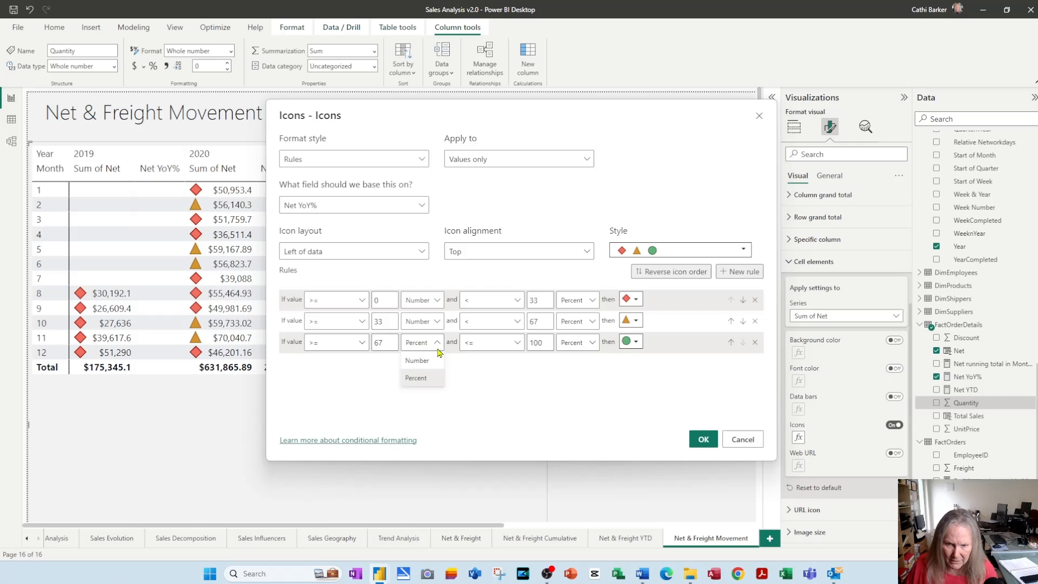
{"action": "left_click", "coordinate": [424, 362]}
{"action": "left_click", "coordinate": [591, 300]}
{"action": "left_click", "coordinate": [586, 318]}
{"action": "left_click", "coordinate": [592, 322]}
{"action": "left_click", "coordinate": [573, 339]}
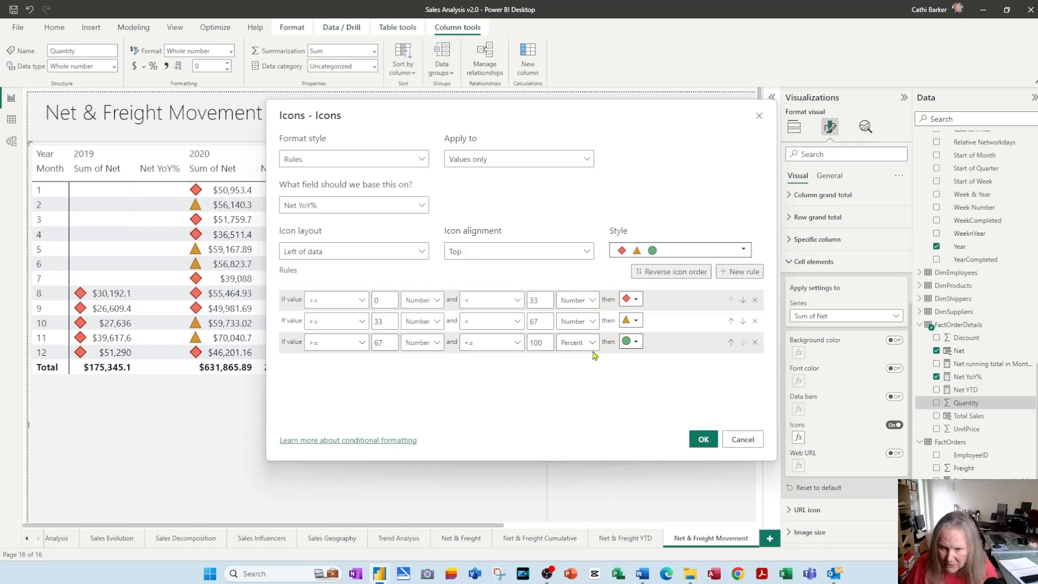
{"action": "left_click", "coordinate": [589, 343]}
{"action": "left_click", "coordinate": [573, 361]}
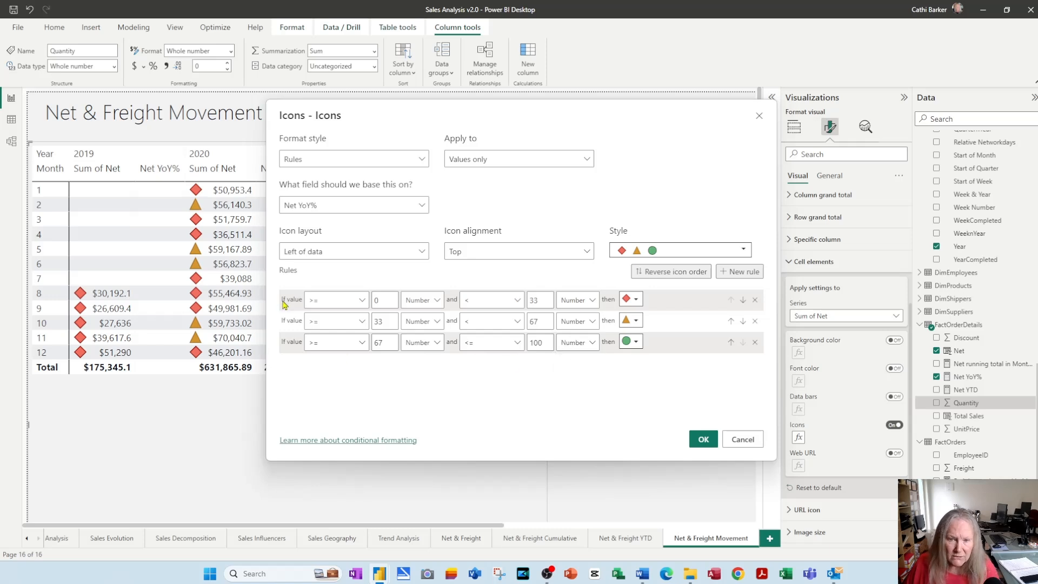
Set the first rule to show a red down triangle for values from -100 to below 0.
{"action": "double_click", "coordinate": [376, 301]}
{"action": "type", "text": "-100"}
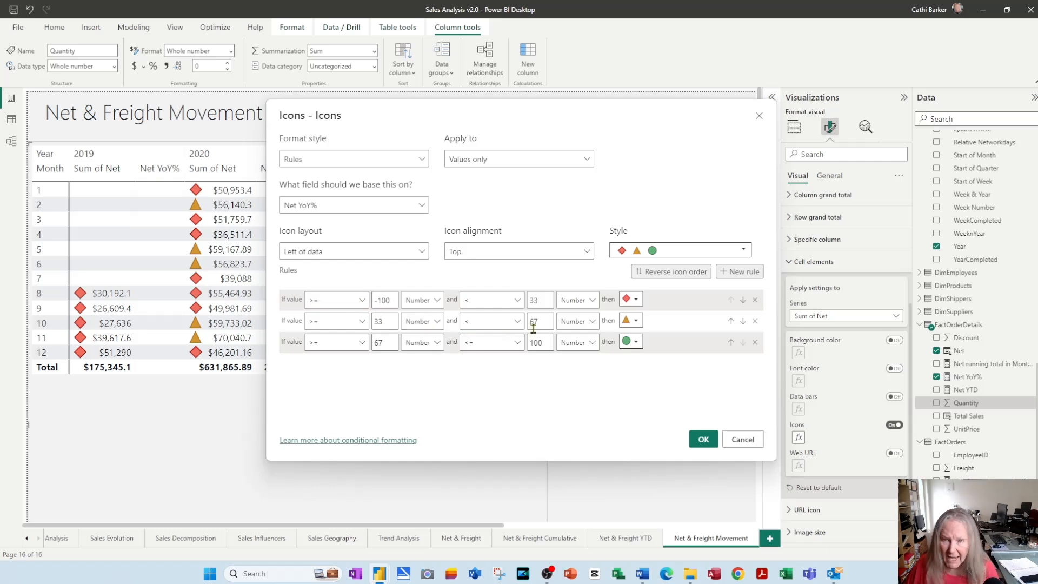
{"action": "double_click", "coordinate": [534, 300]}
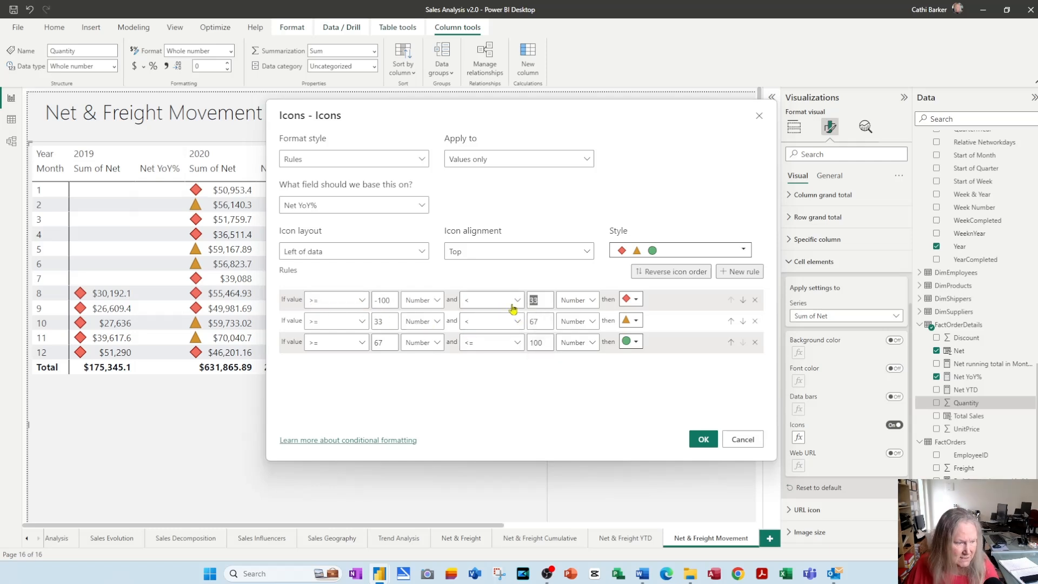
{"action": "type", "text": "0"}
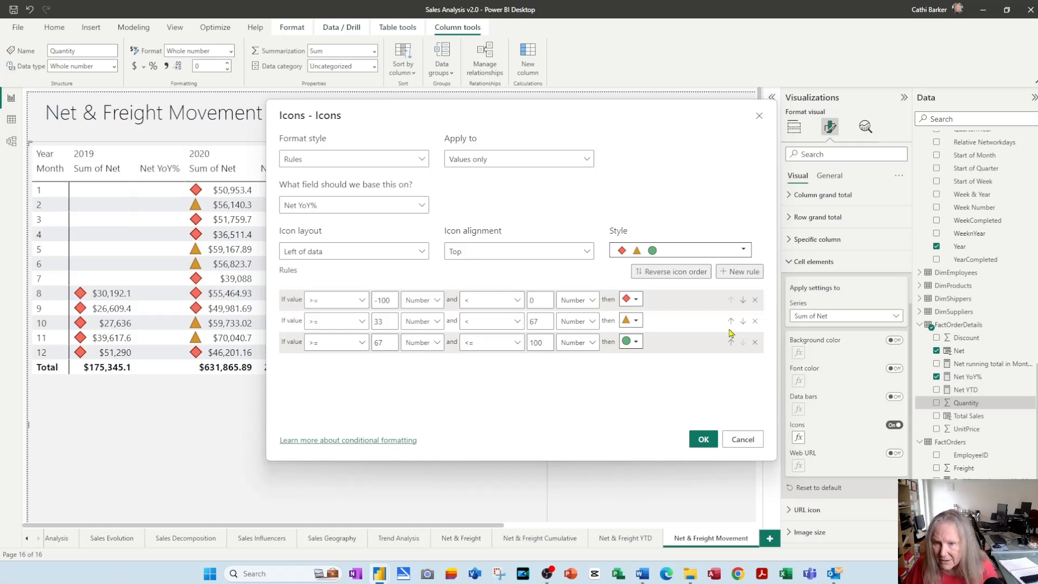
{"action": "left_click", "coordinate": [637, 300]}
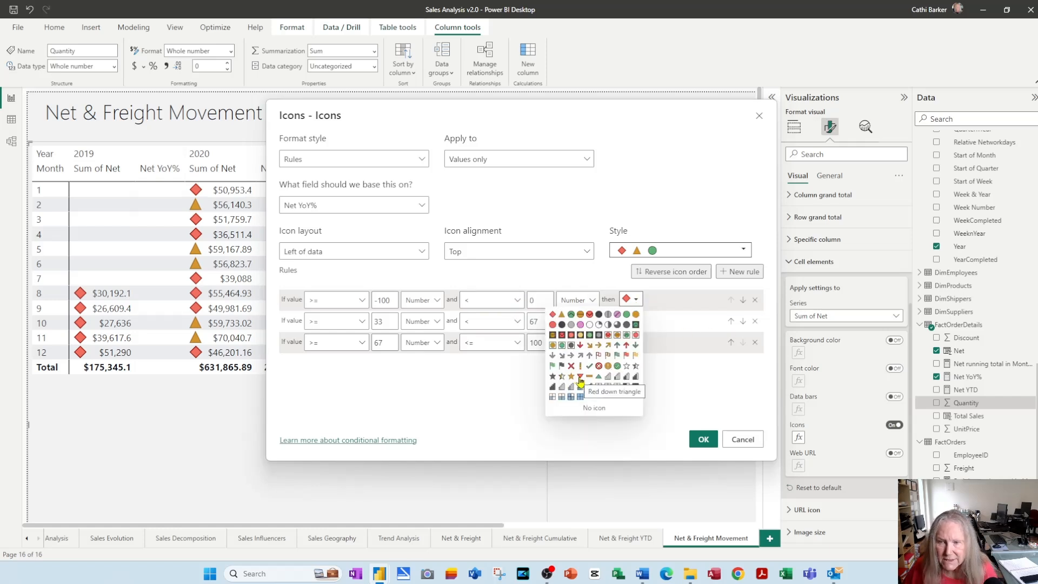
{"action": "left_click", "coordinate": [580, 377]}
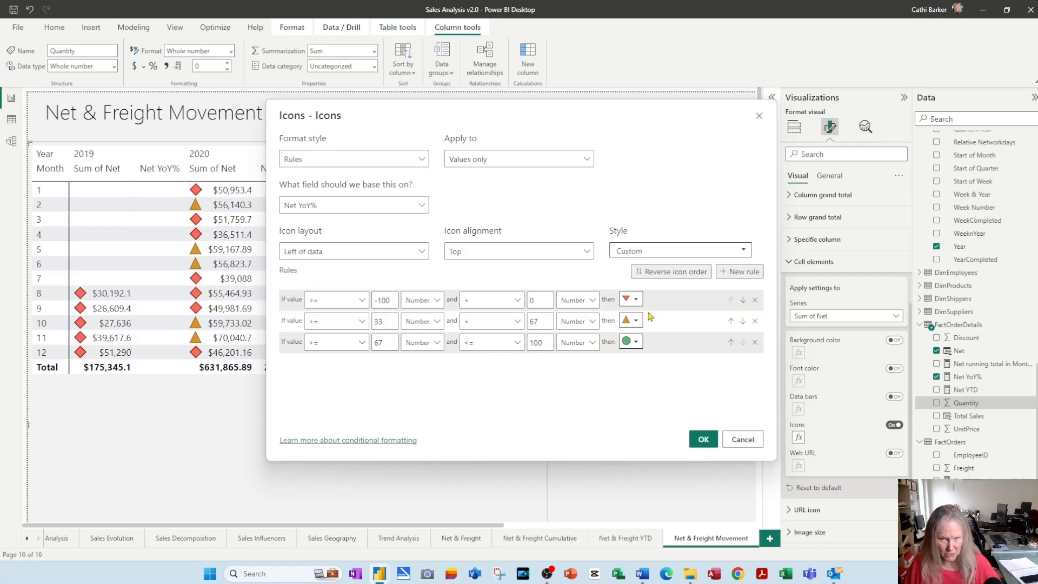
Set the second rule to show a yellow dash when the value equals 0.
{"action": "left_click", "coordinate": [363, 323]}
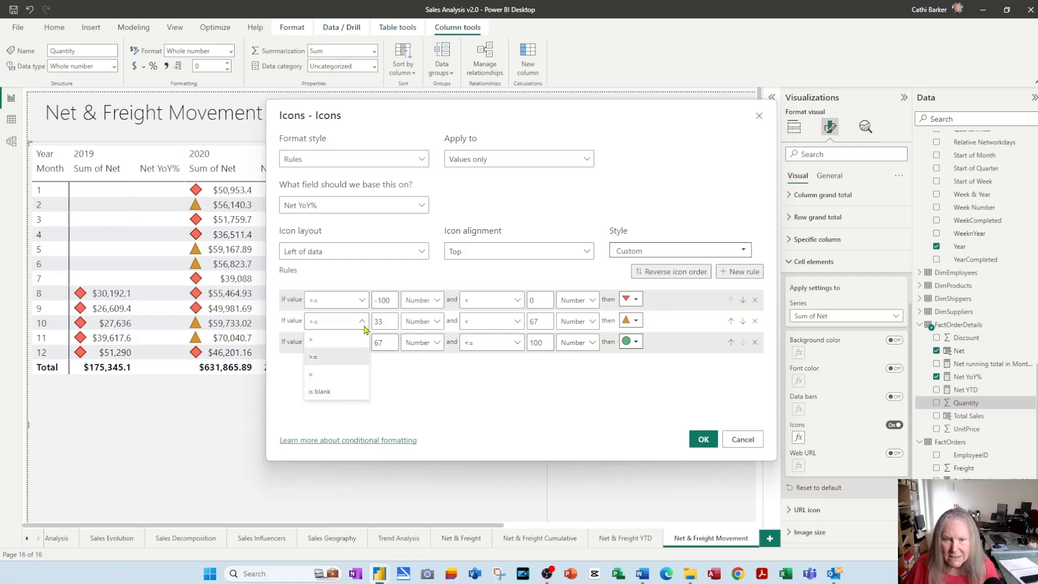
{"action": "left_click", "coordinate": [325, 380]}
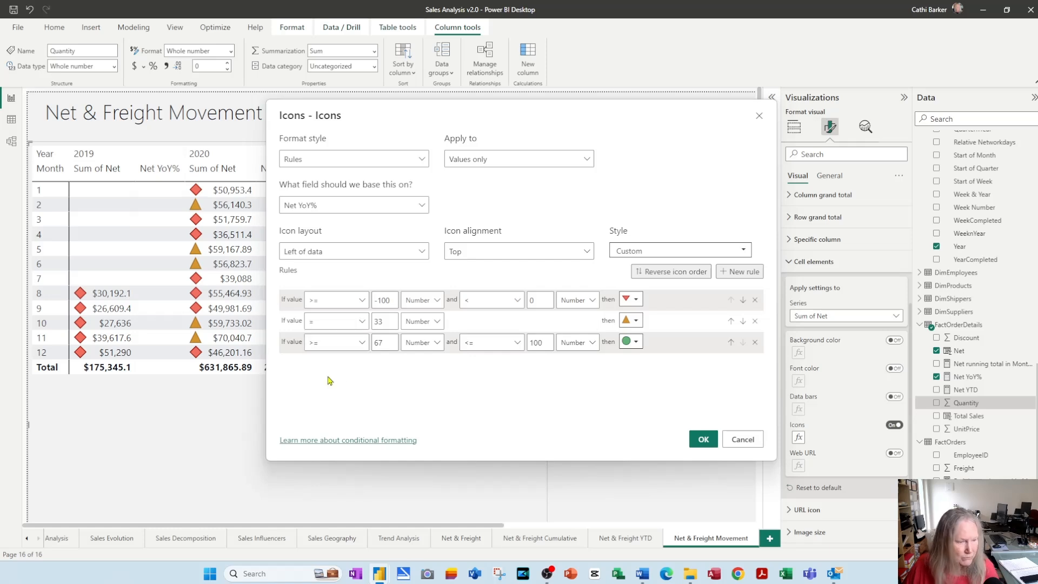
{"action": "type", "text": "0"}
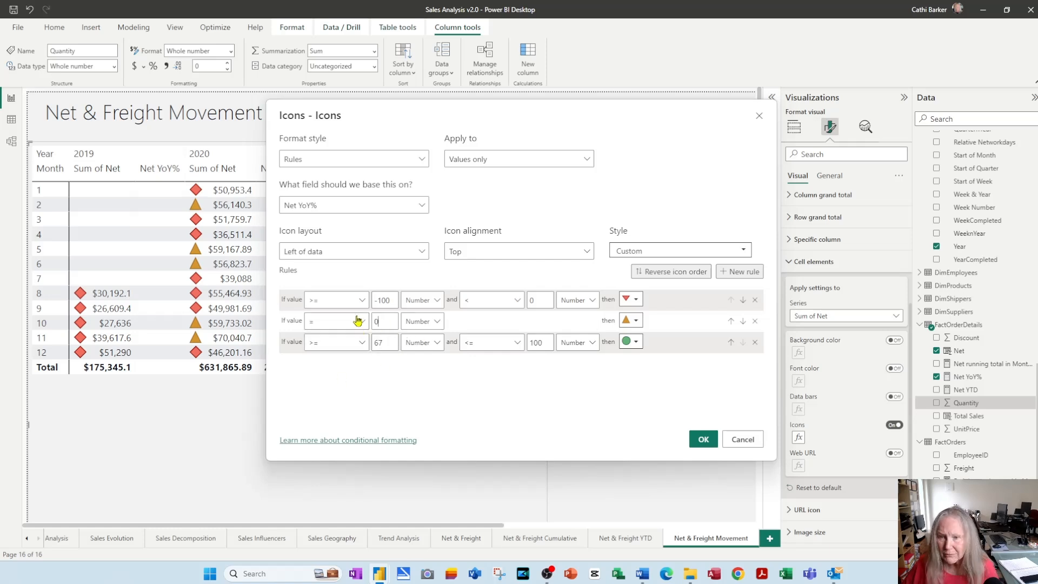
{"action": "left_click", "coordinate": [641, 322]}
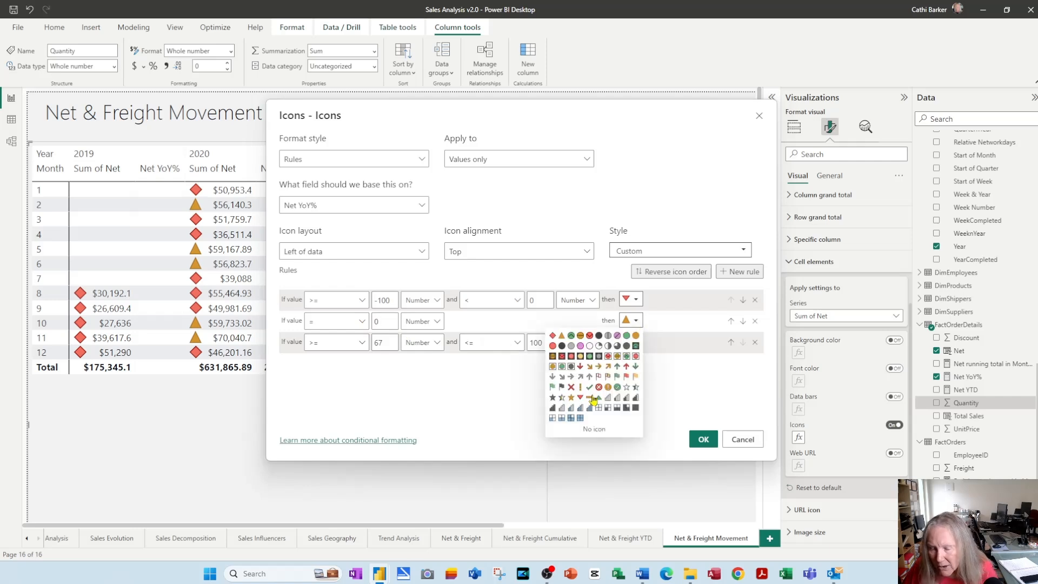
{"action": "left_click", "coordinate": [598, 400]}
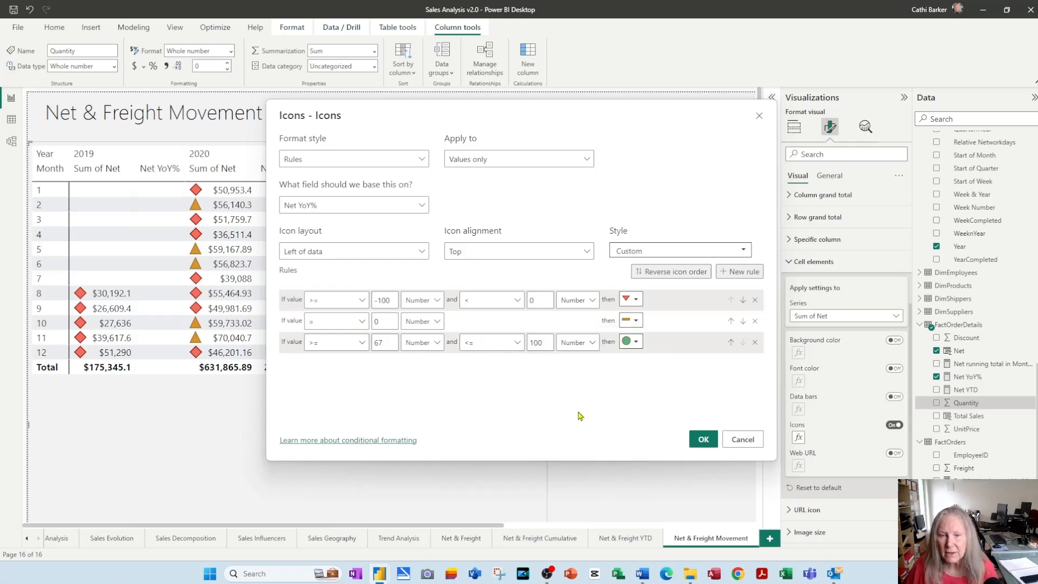
Set the third rule to show the yellow dash when the value is blank.
{"action": "left_click", "coordinate": [365, 347]}
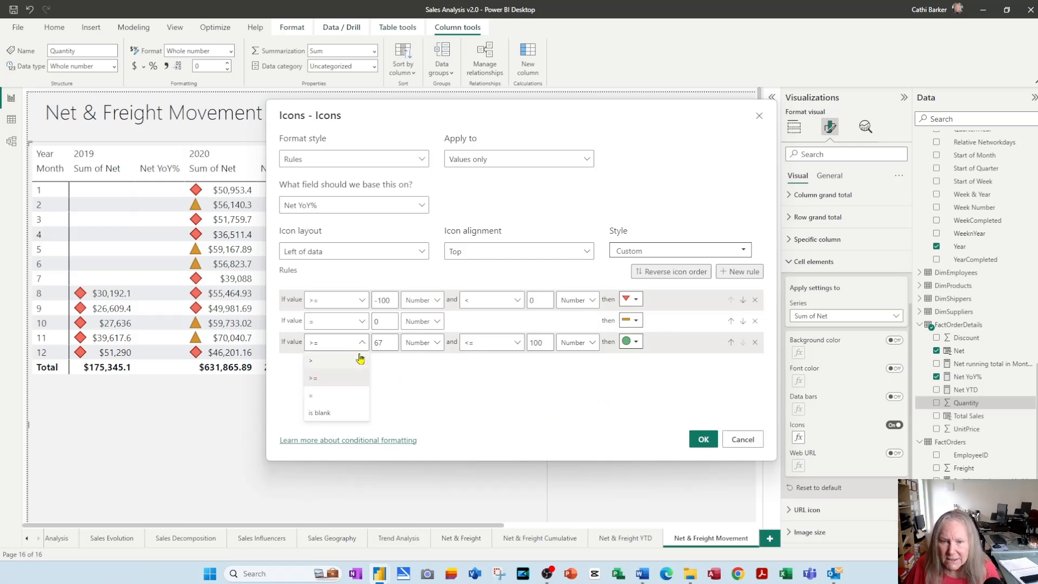
{"action": "left_click", "coordinate": [337, 412]}
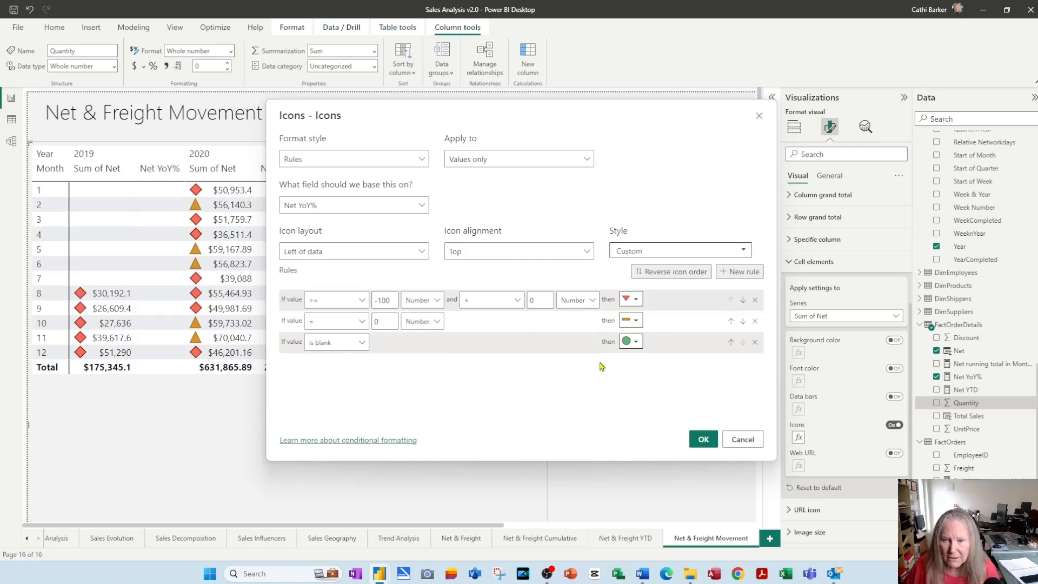
{"action": "left_click", "coordinate": [637, 342]}
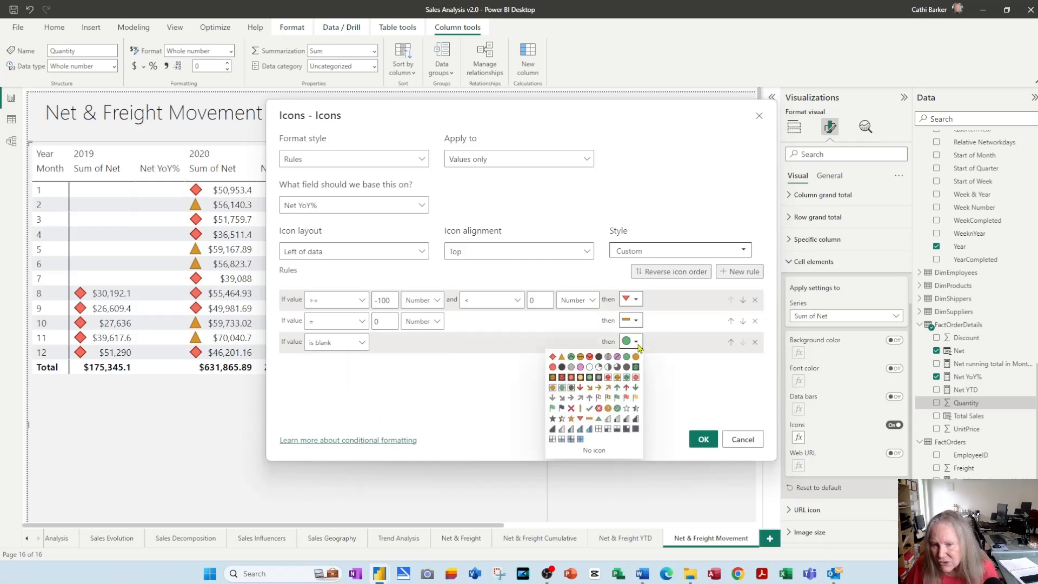
{"action": "left_click", "coordinate": [589, 418]}
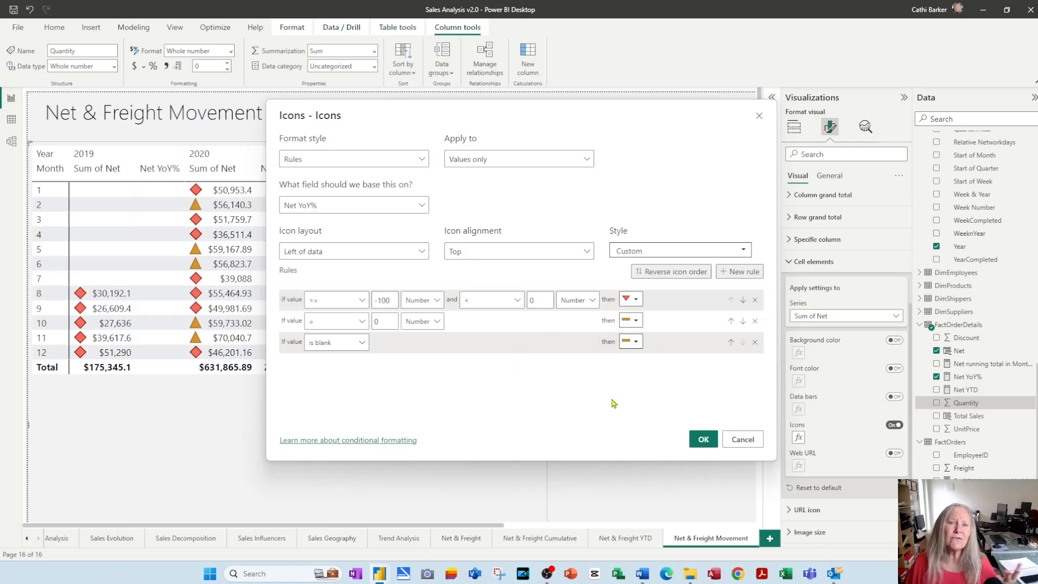
Add a fourth icon rule for values greater than 0 and up to and including 100, using Number bounds.
{"action": "left_click", "coordinate": [752, 278]}
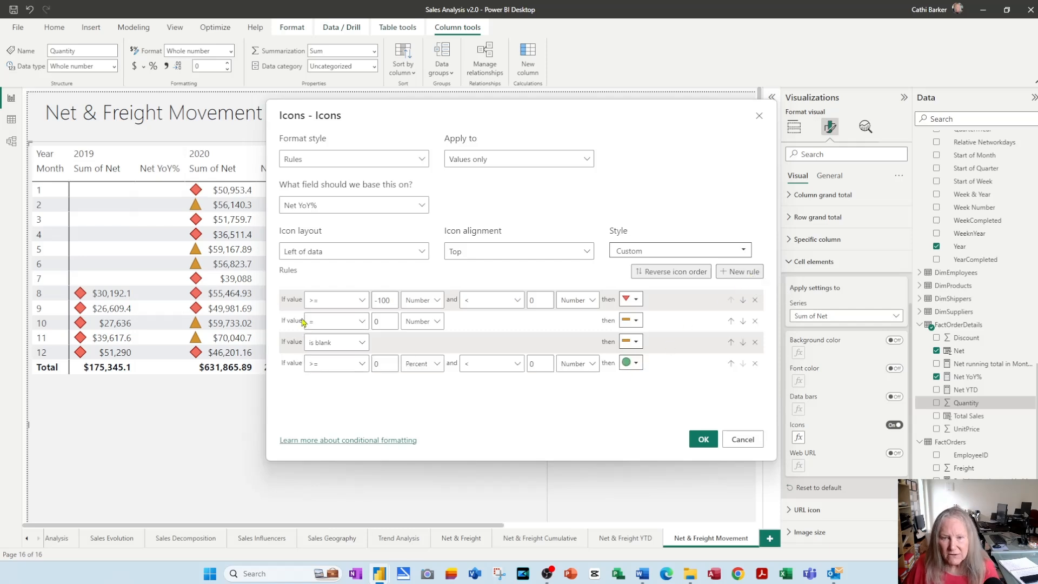
{"action": "left_click", "coordinate": [364, 369]}
{"action": "left_click", "coordinate": [342, 386]}
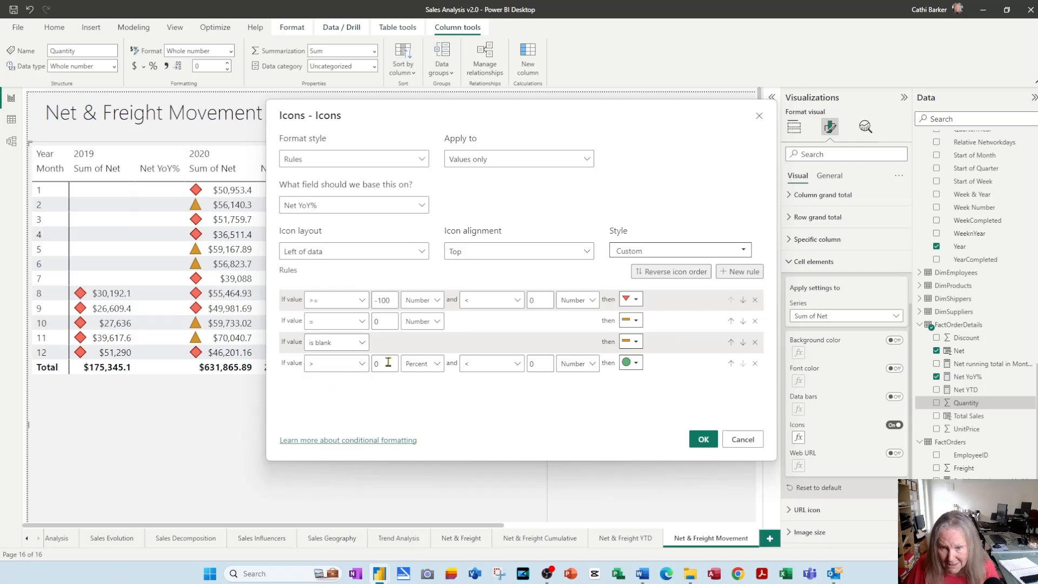
{"action": "left_click", "coordinate": [437, 364]}
{"action": "left_click", "coordinate": [433, 378]}
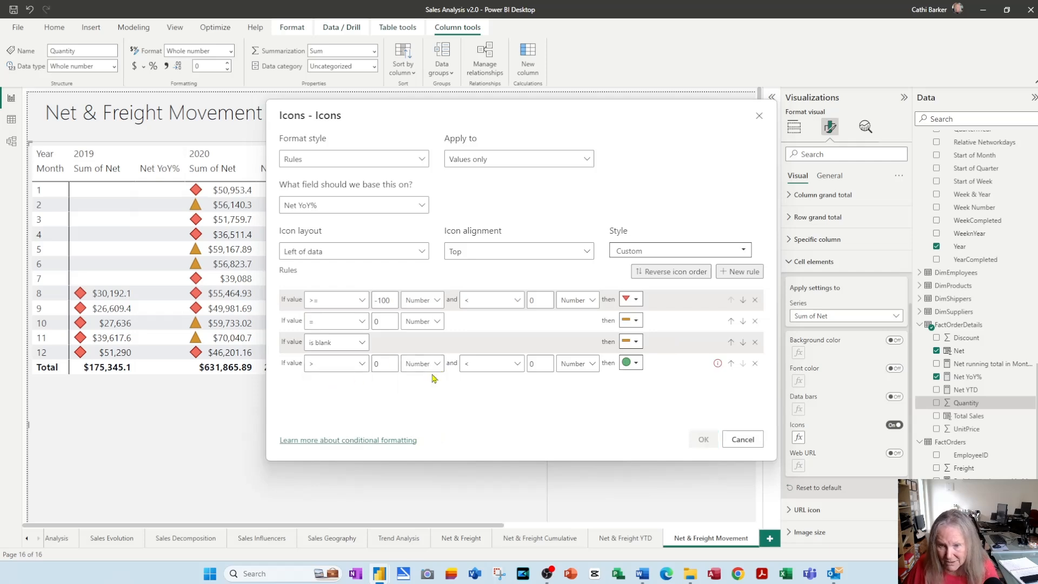
{"action": "left_click", "coordinate": [522, 367]}
{"action": "left_click", "coordinate": [491, 400]}
{"action": "left_click", "coordinate": [537, 365]}
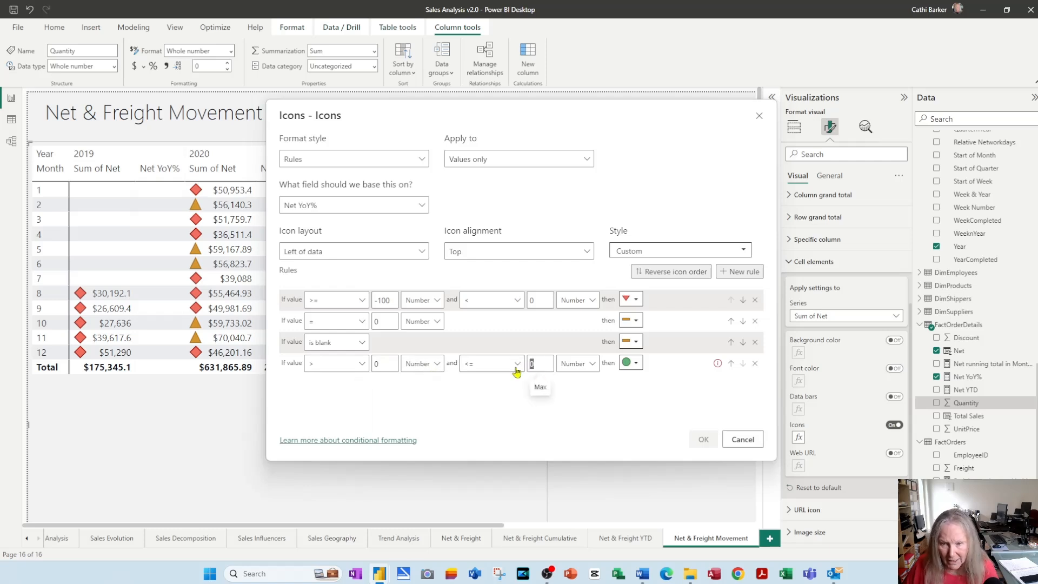
{"action": "type", "text": "100"}
Assign the green up triangle to the fourth rule and apply the icon formatting.
{"action": "left_click", "coordinate": [636, 363]}
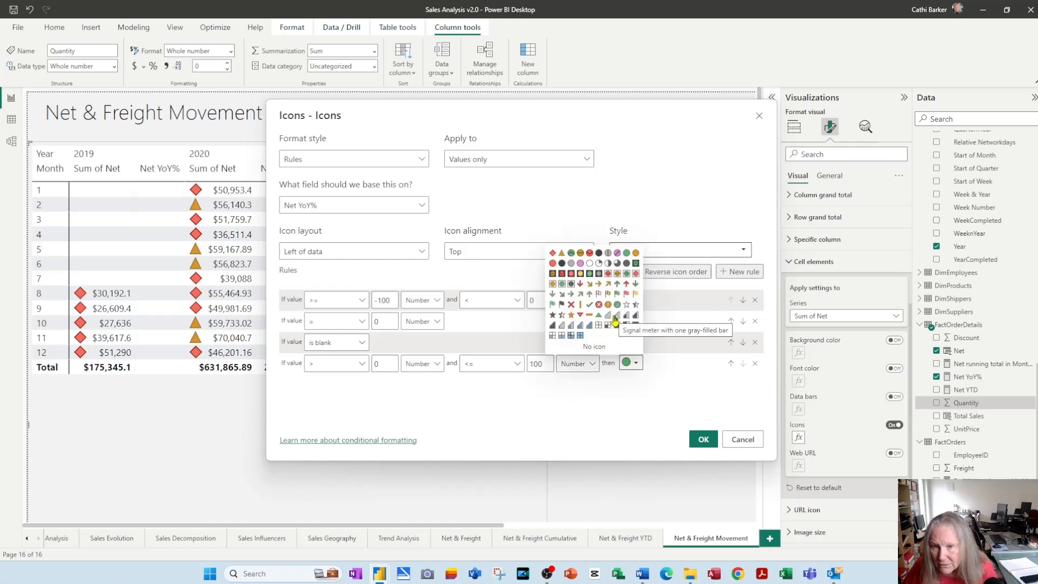
{"action": "left_click", "coordinate": [598, 315]}
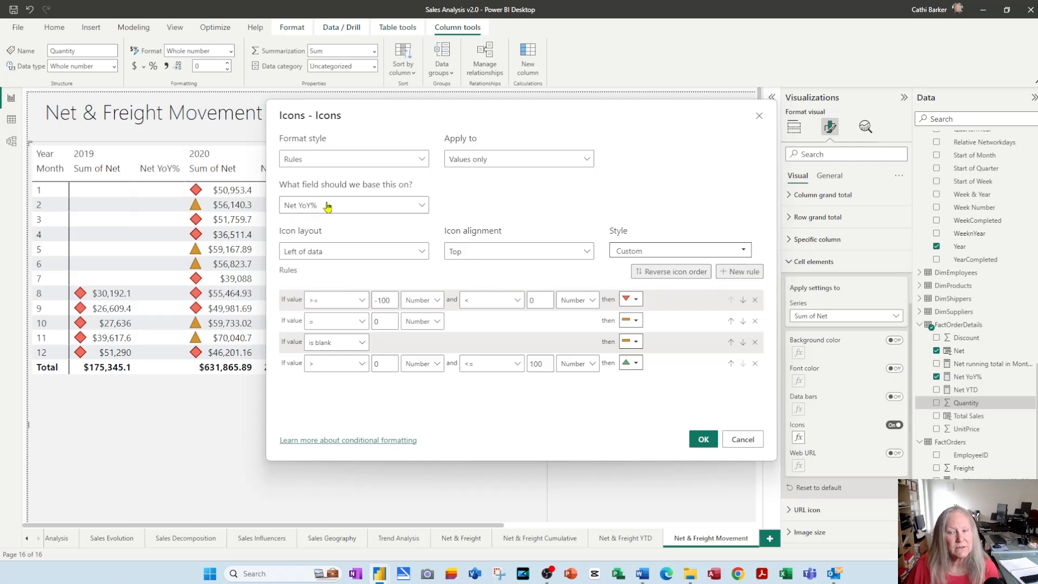
{"action": "left_click", "coordinate": [705, 441]}
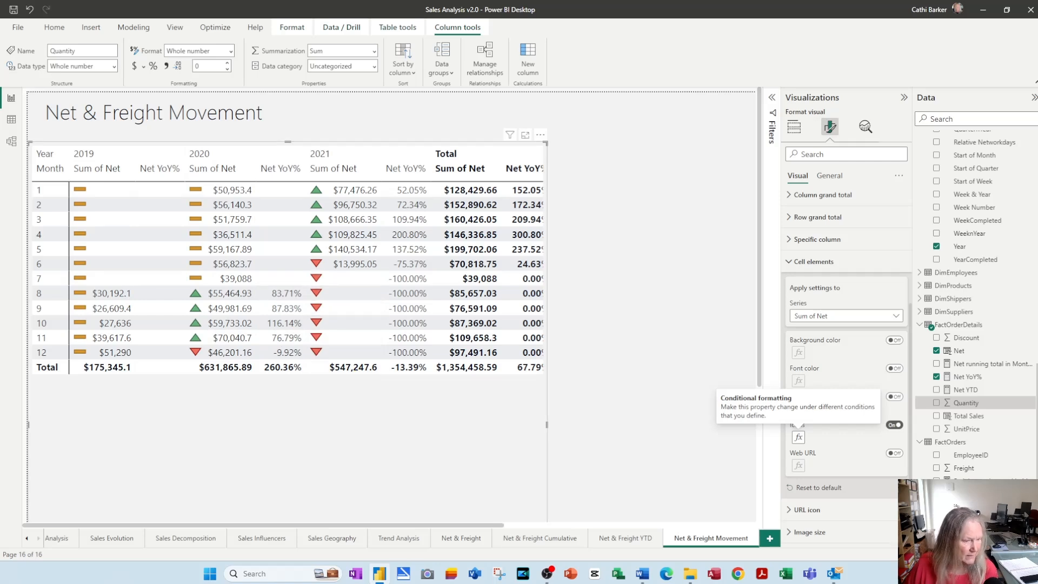
Resize the matrix visual so its frame fits closely around all columns and the Total row.
{"action": "left_click_drag", "start_coordinate": [546, 425], "coordinate": [690, 412]}
{"action": "scroll", "coordinate": [670, 406], "scroll_direction": "down", "scroll_amount": 3}
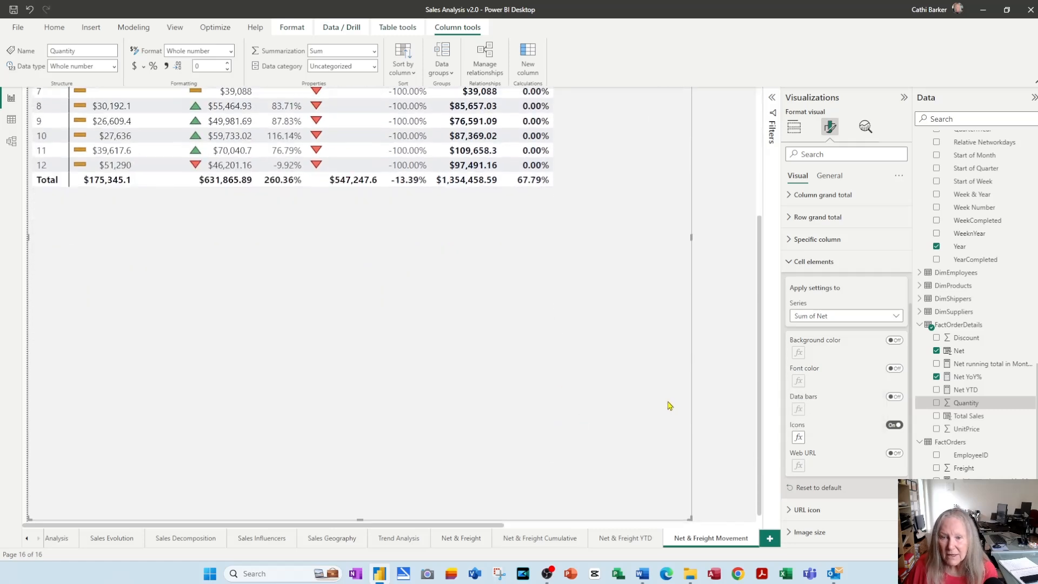
{"action": "left_click_drag", "start_coordinate": [359, 521], "coordinate": [327, 197]}
{"action": "scroll", "coordinate": [695, 278], "scroll_direction": "up", "scroll_amount": 3}
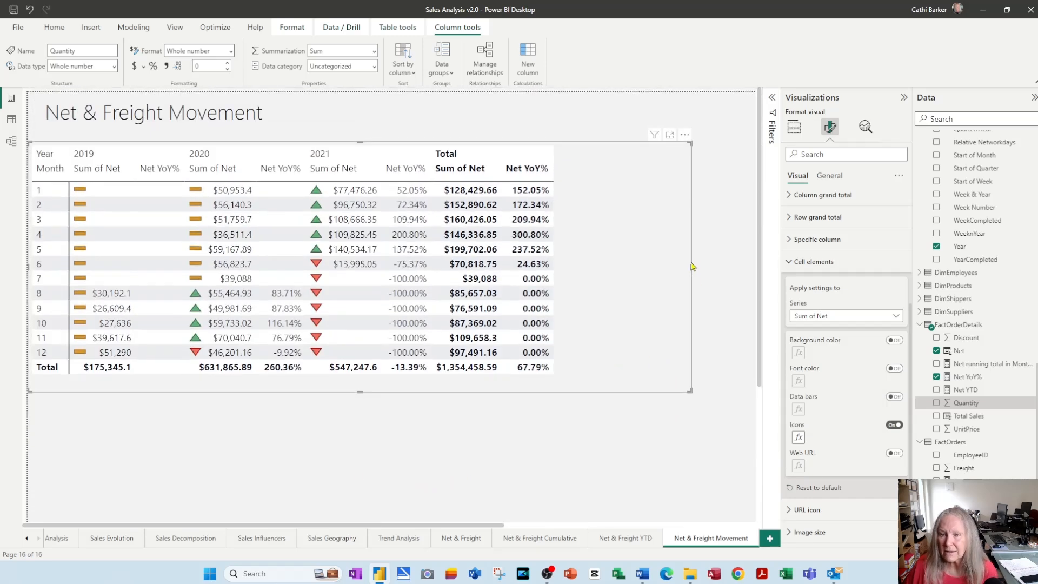
{"action": "left_click_drag", "start_coordinate": [693, 266], "coordinate": [563, 281]}
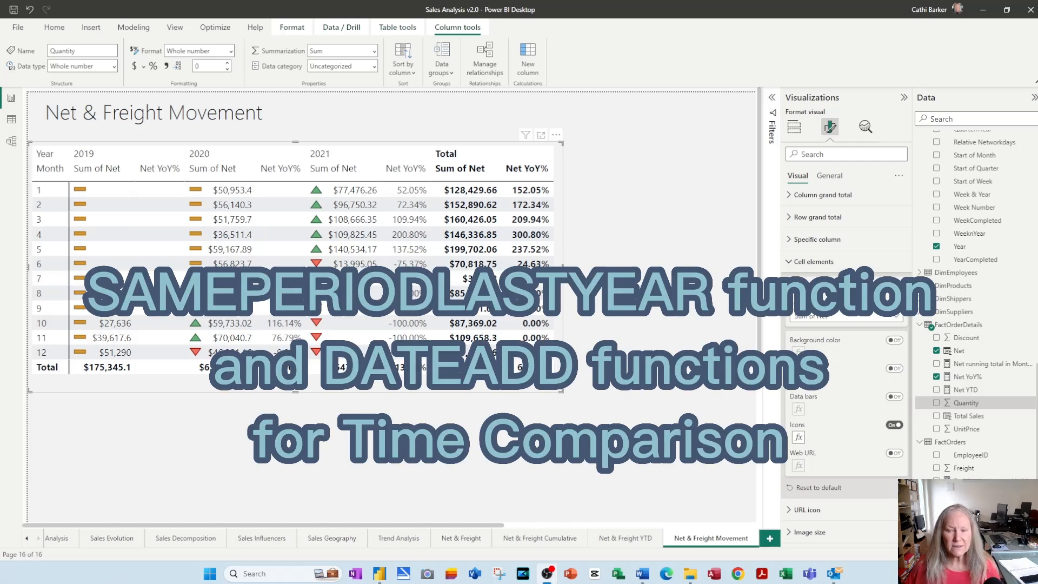
Duplicate the Net & Freight report page.
{"action": "left_click", "coordinate": [465, 540]}
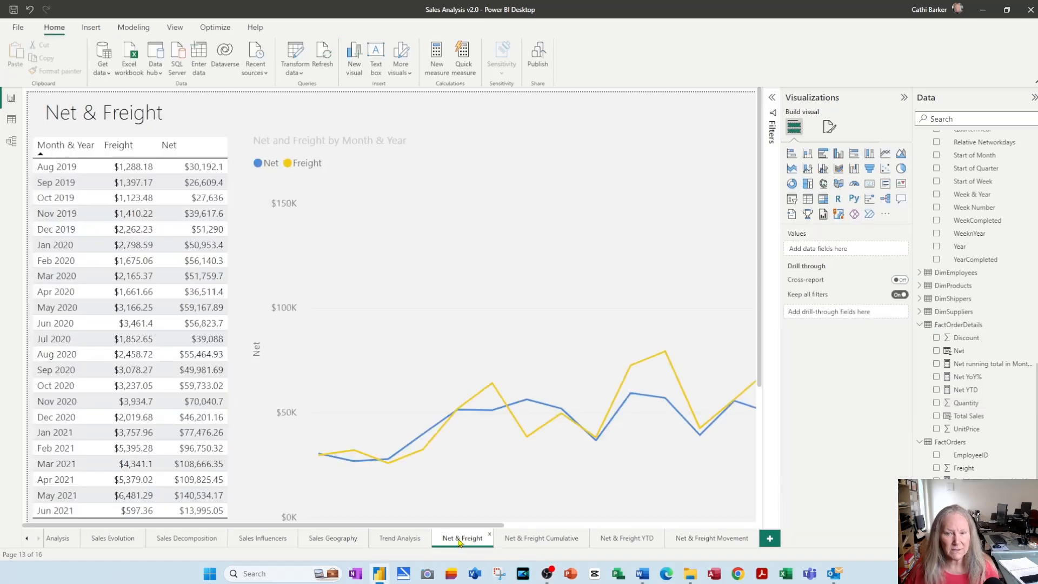
{"action": "right_click", "coordinate": [460, 542]}
{"action": "left_click", "coordinate": [493, 484]}
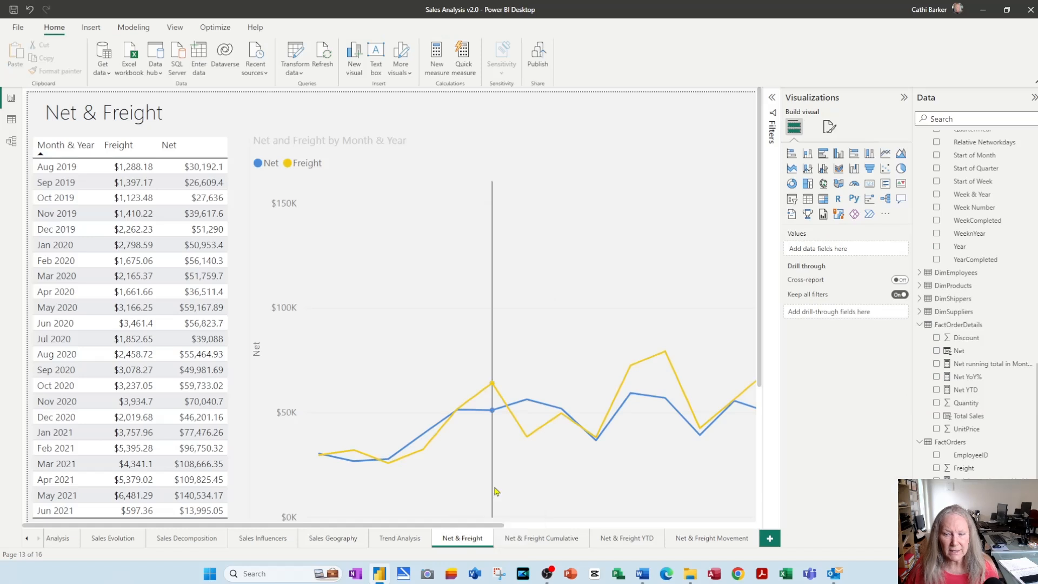
Rename the duplicated page as Sales Analysis and copy the new name.
{"action": "double_click", "coordinate": [715, 539]}
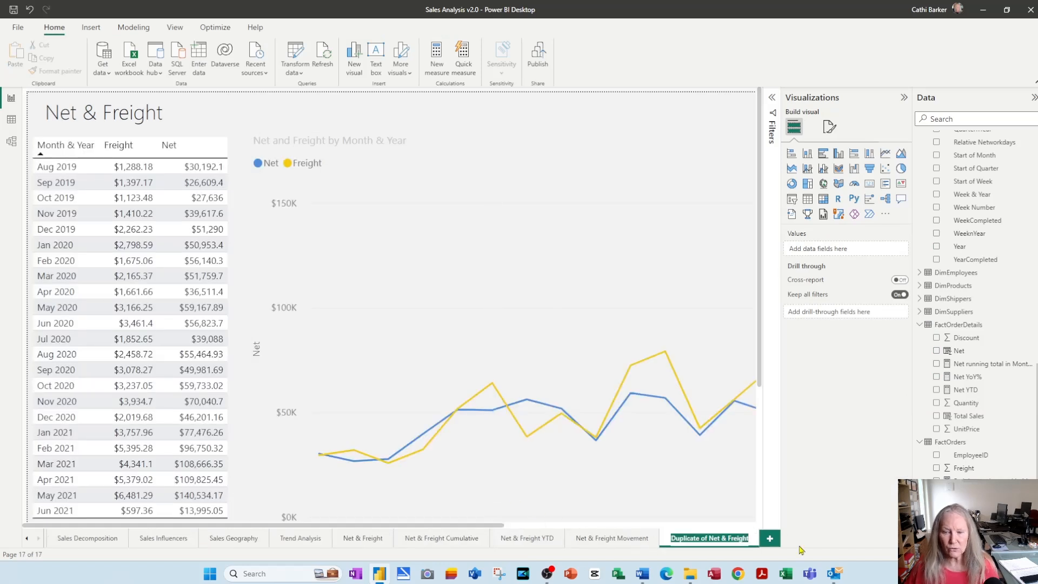
{"action": "type", "text": "Sale"}
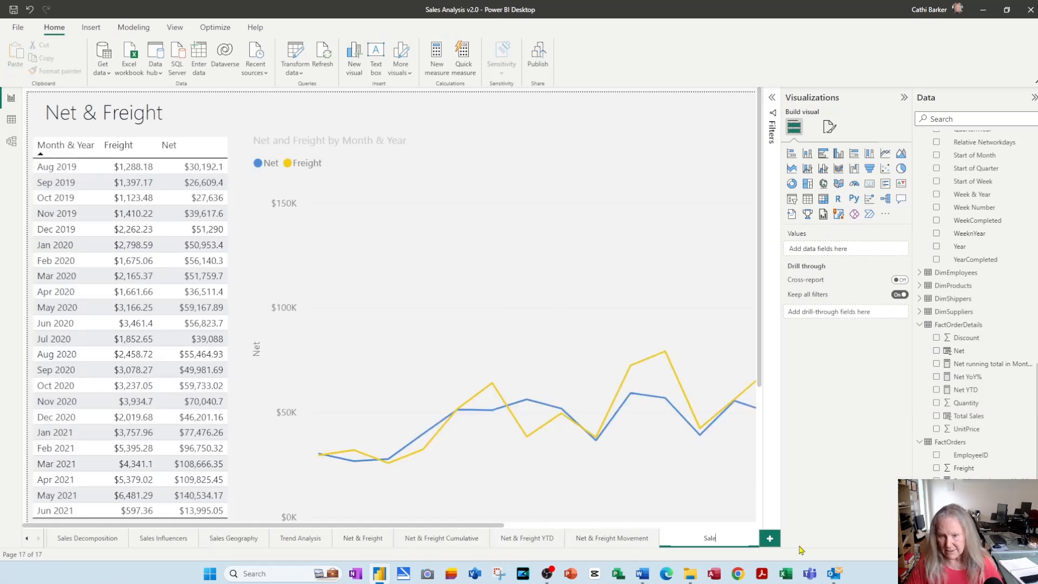
{"action": "type", "text": "s A"}
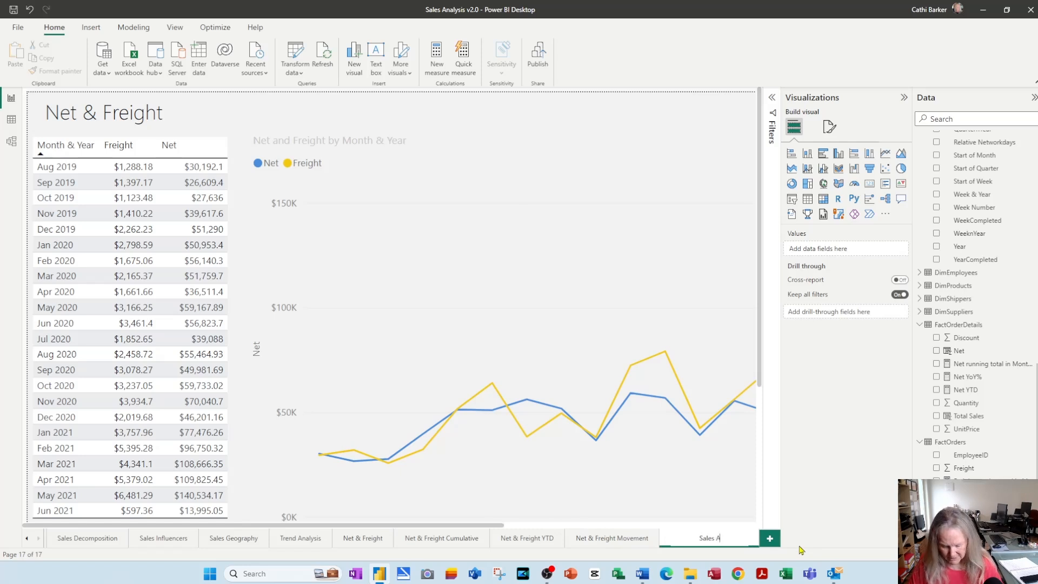
{"action": "type", "text": "nalysis"}
{"action": "key", "text": "ctrl+a"}
{"action": "key", "text": "ctrl+c"}
{"action": "key", "text": "Return"}
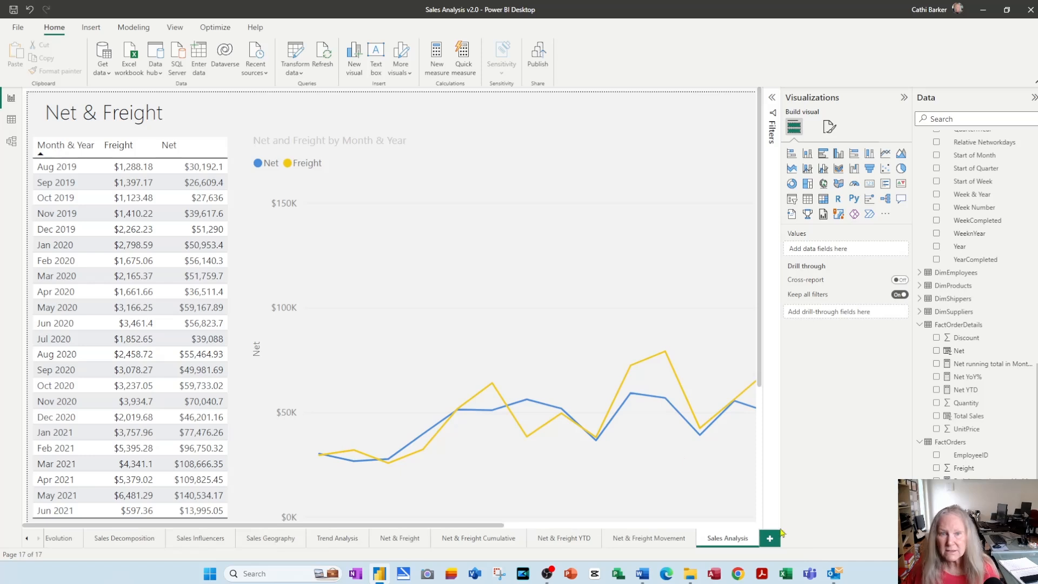
Replace the page's heading text with the copied name Sales Analysis and set its font size to 18.
{"action": "left_click", "coordinate": [219, 117]}
{"action": "key", "text": "ctrl+a"}
{"action": "key", "text": "ctrl+v"}
{"action": "key", "text": "ctrl+a"}
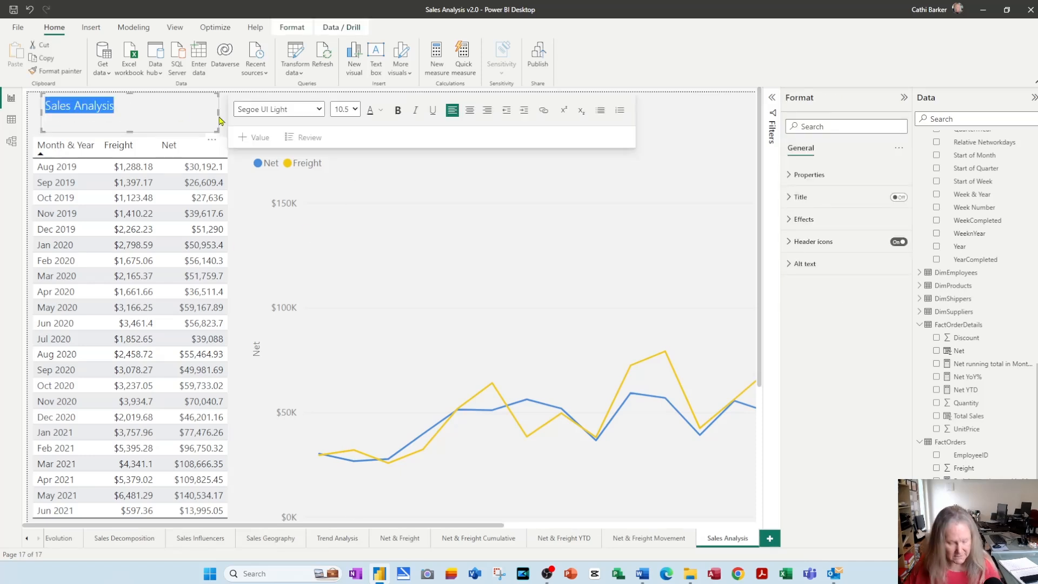
{"action": "left_click", "coordinate": [354, 109]}
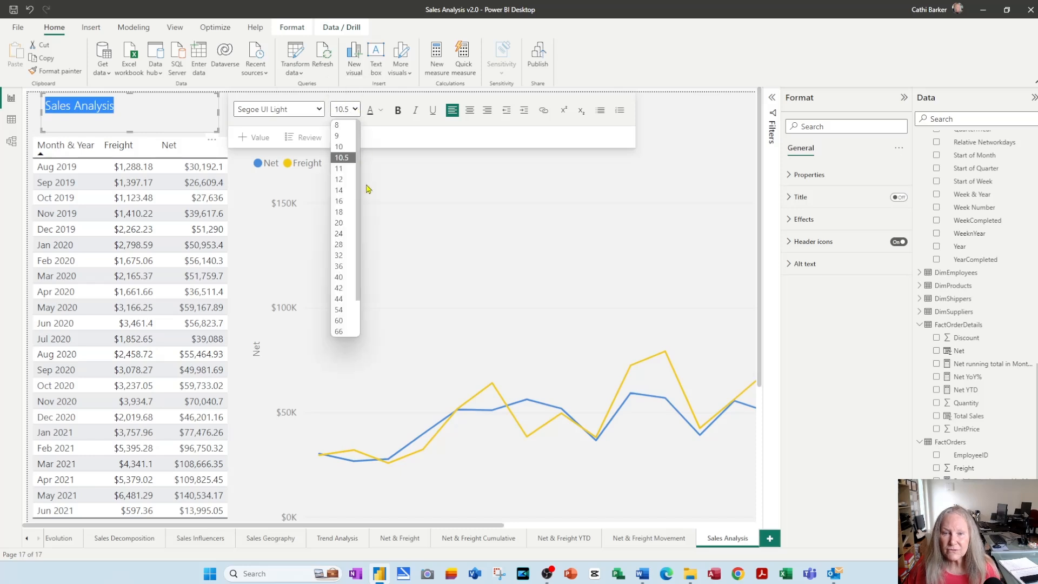
{"action": "left_click", "coordinate": [341, 215]}
{"action": "left_click", "coordinate": [680, 135]}
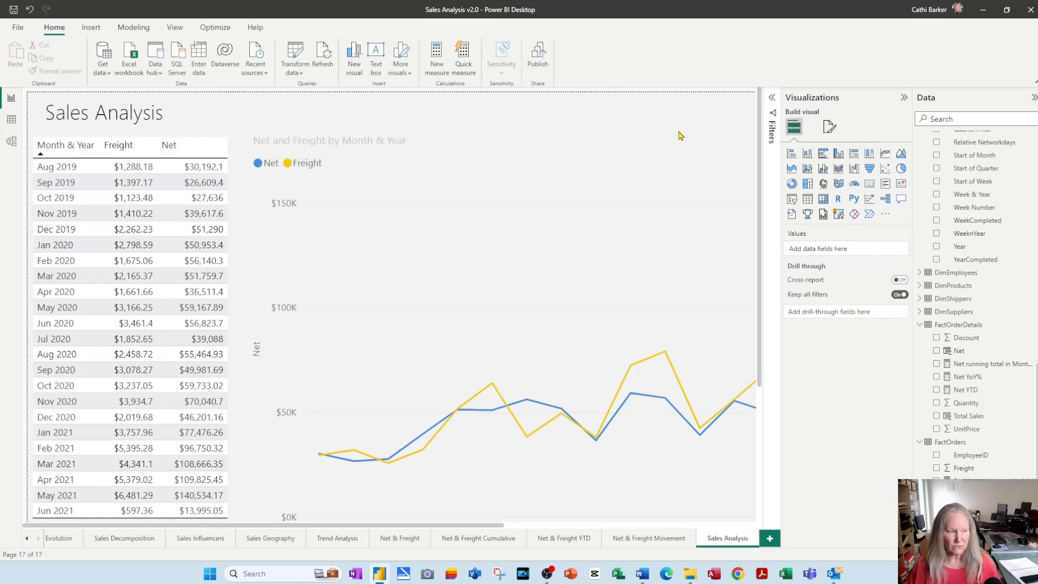
Delete the Month & Year table and the Net and Freight line chart from the Sales Analysis page.
{"action": "left_click", "coordinate": [245, 203]}
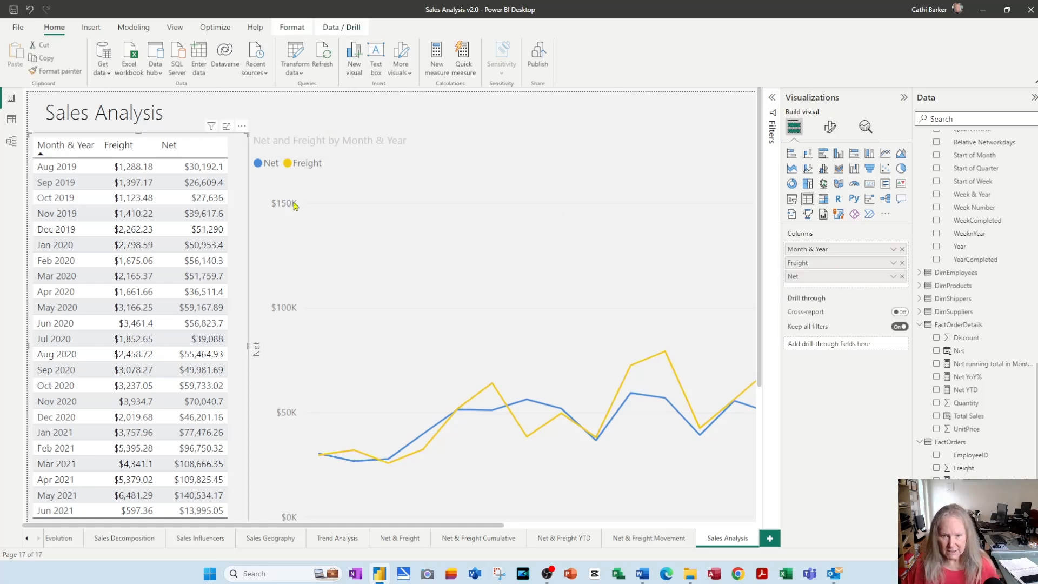
{"action": "key", "text": "Delete"}
{"action": "left_click", "coordinate": [614, 174]}
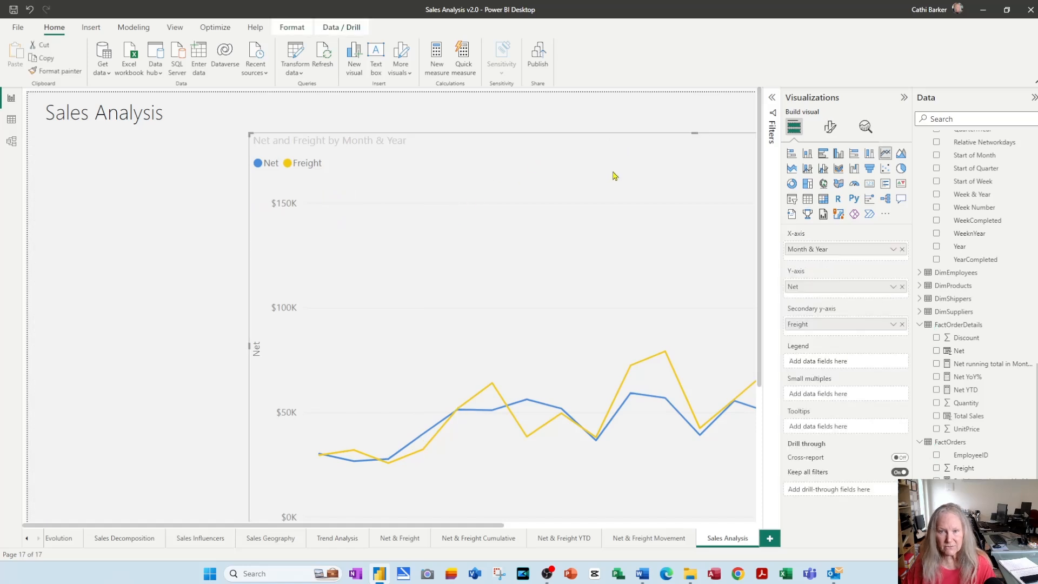
{"action": "key", "text": "Delete"}
{"action": "scroll", "coordinate": [506, 257], "scroll_direction": "down", "scroll_amount": 4}
{"action": "scroll", "coordinate": [504, 257], "scroll_direction": "down", "scroll_amount": 2}
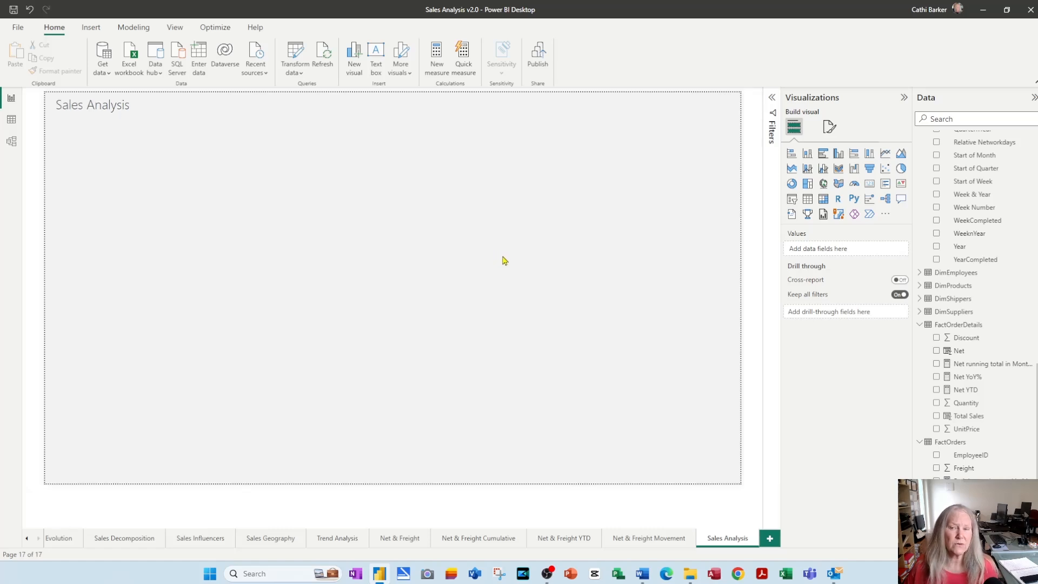
{"action": "scroll", "coordinate": [505, 258], "scroll_direction": "up", "scroll_amount": 3}
{"action": "scroll", "coordinate": [506, 255], "scroll_direction": "up", "scroll_amount": 1}
{"action": "scroll", "coordinate": [506, 255], "scroll_direction": "down", "scroll_amount": 5}
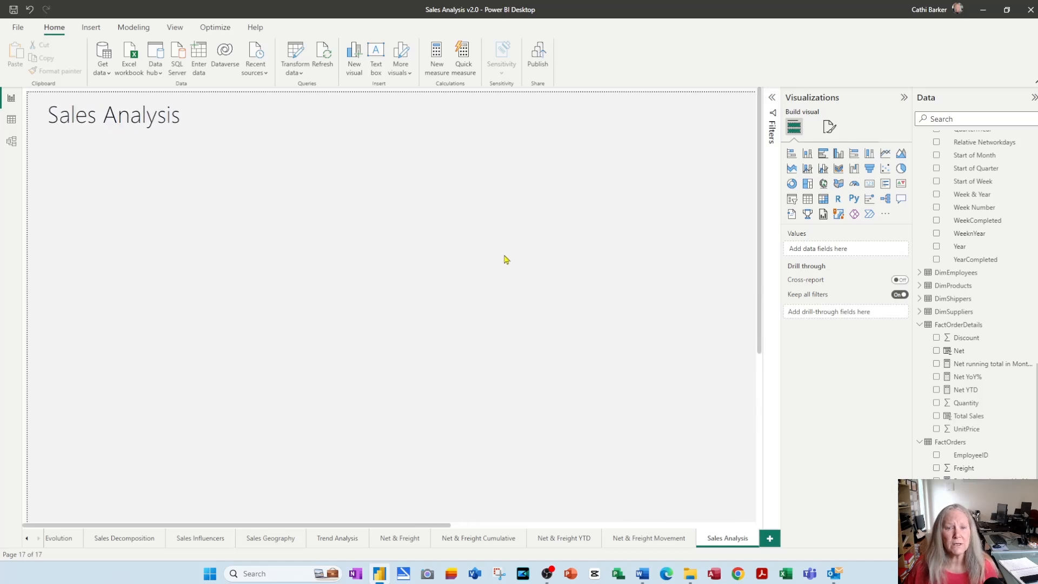
{"action": "scroll", "coordinate": [505, 260], "scroll_direction": "down", "scroll_amount": 1}
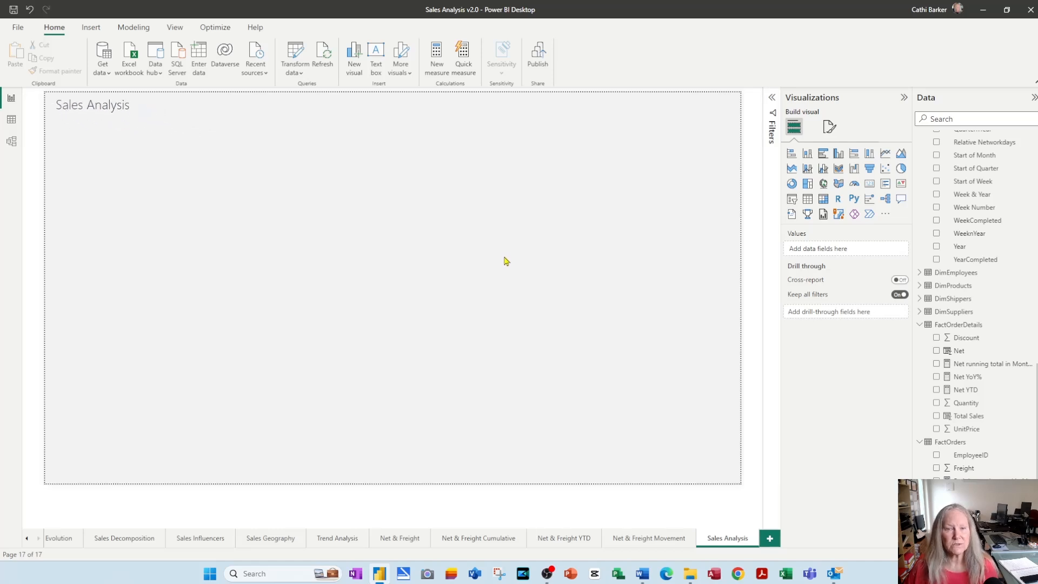
{"action": "scroll", "coordinate": [506, 260], "scroll_direction": "up", "scroll_amount": 1}
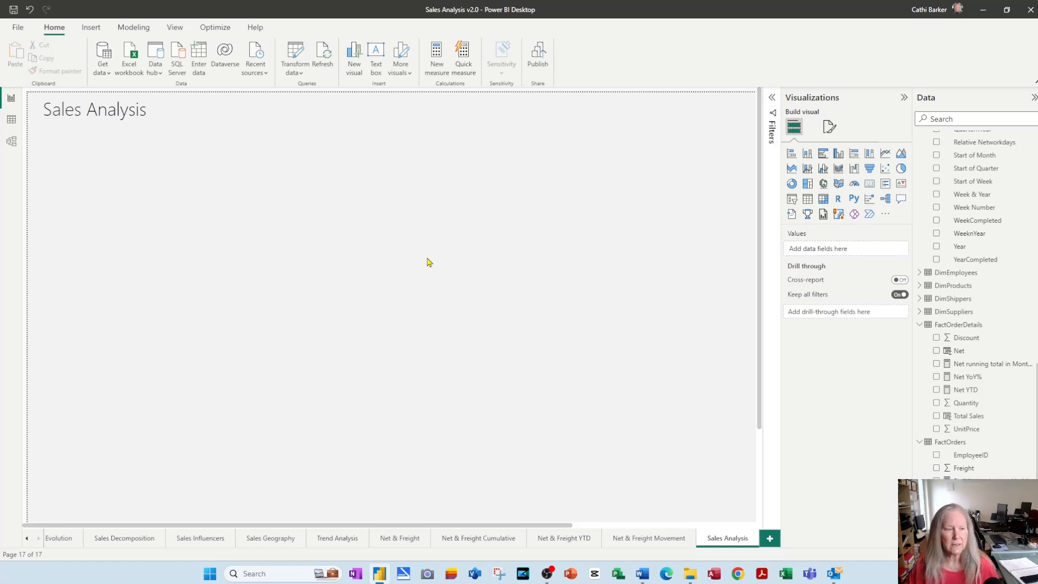
Create a new measure in the FactOrderDetails table and begin its formula with Sales=SUM(.
{"action": "right_click", "coordinate": [971, 328]}
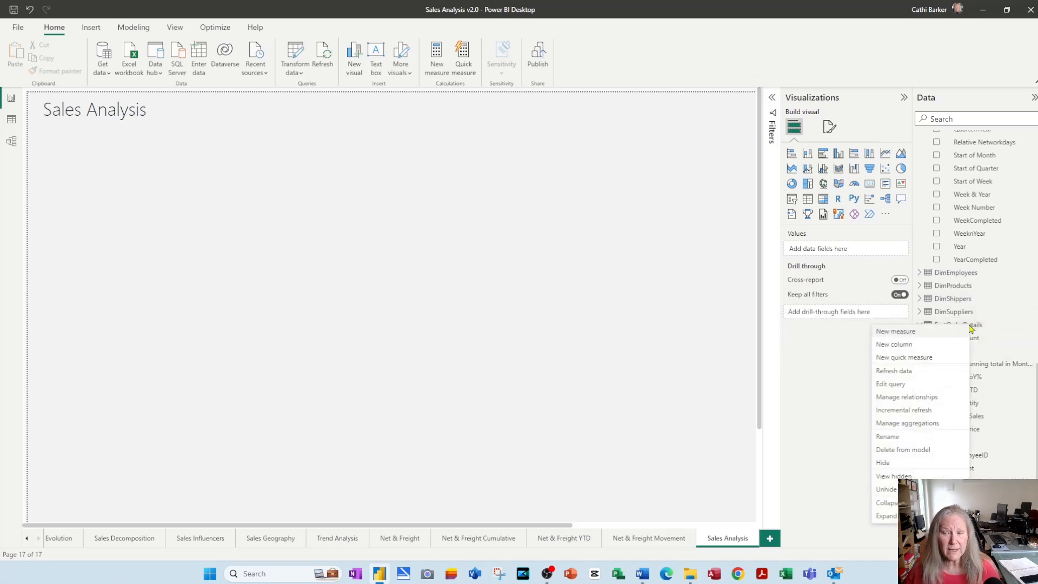
{"action": "left_click", "coordinate": [935, 332]}
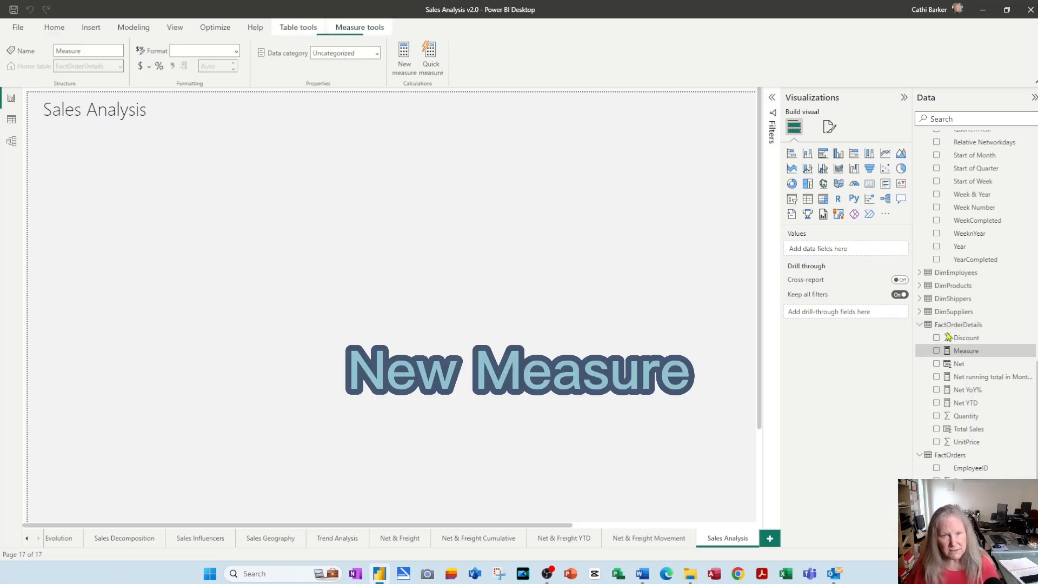
{"action": "type", "text": "Sales="}
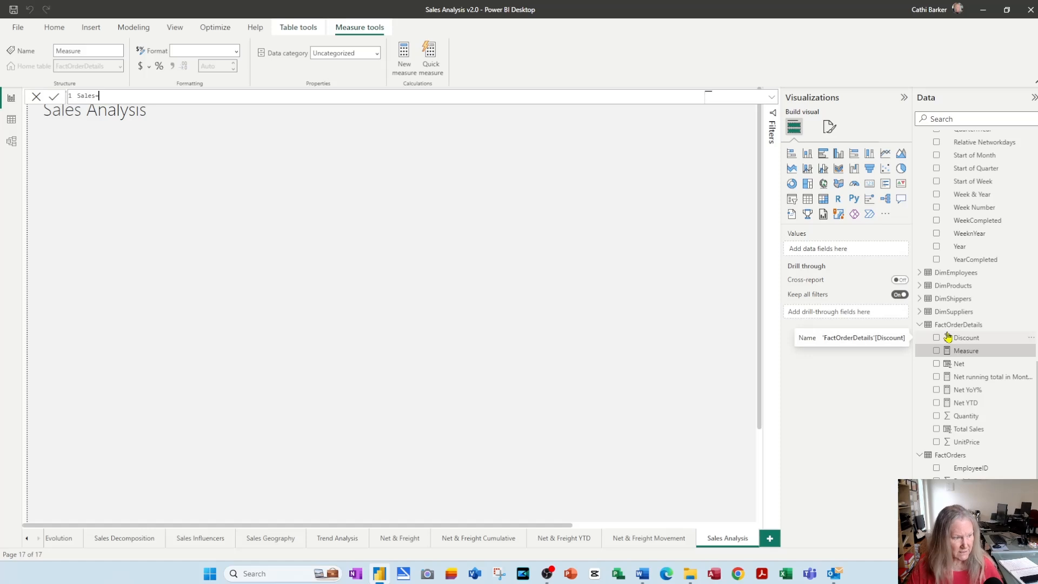
{"action": "type", "text": "Sum"}
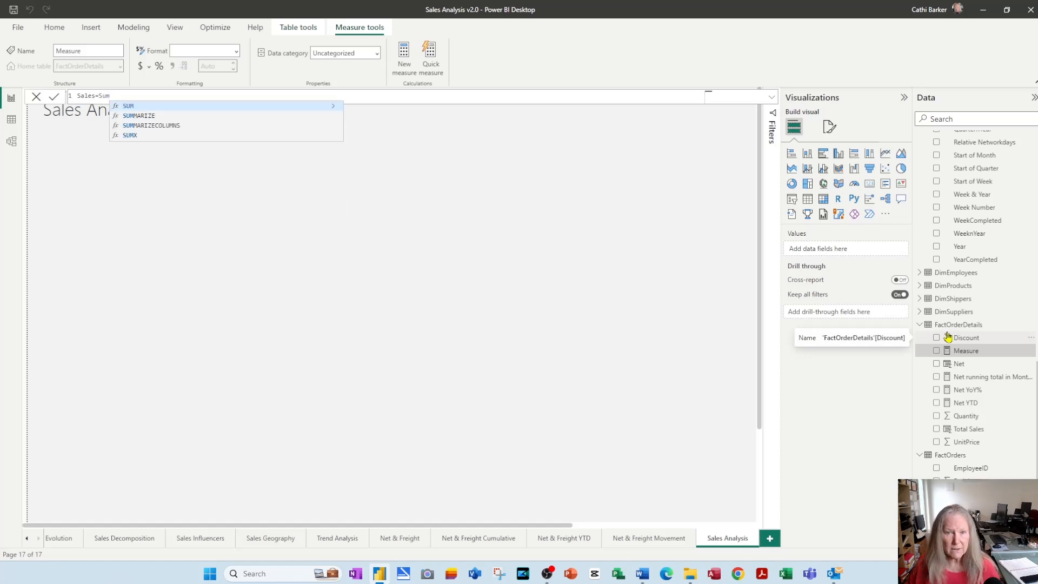
{"action": "key", "text": "Tab"}
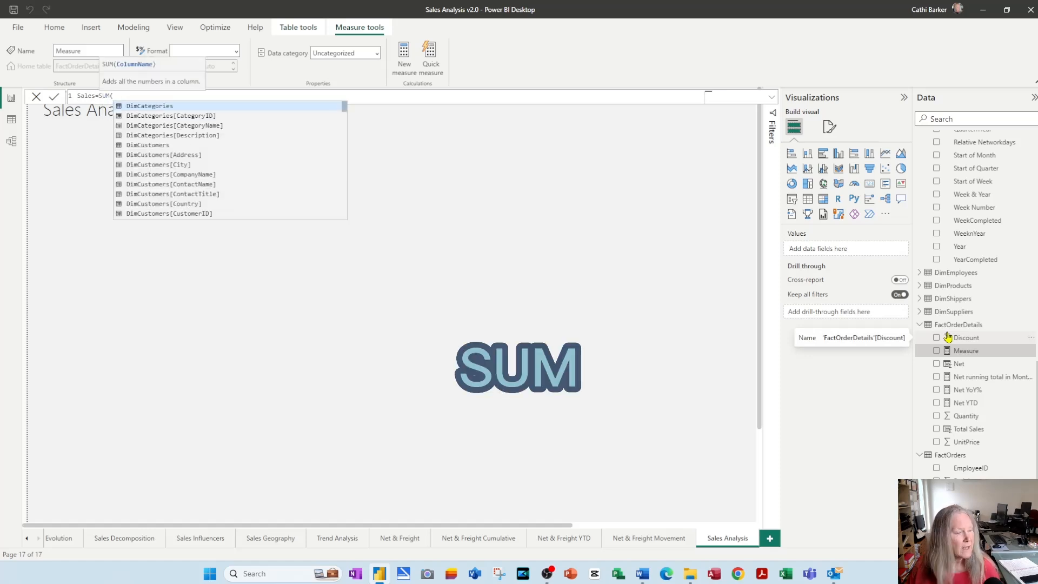
{"action": "type", "text": "["}
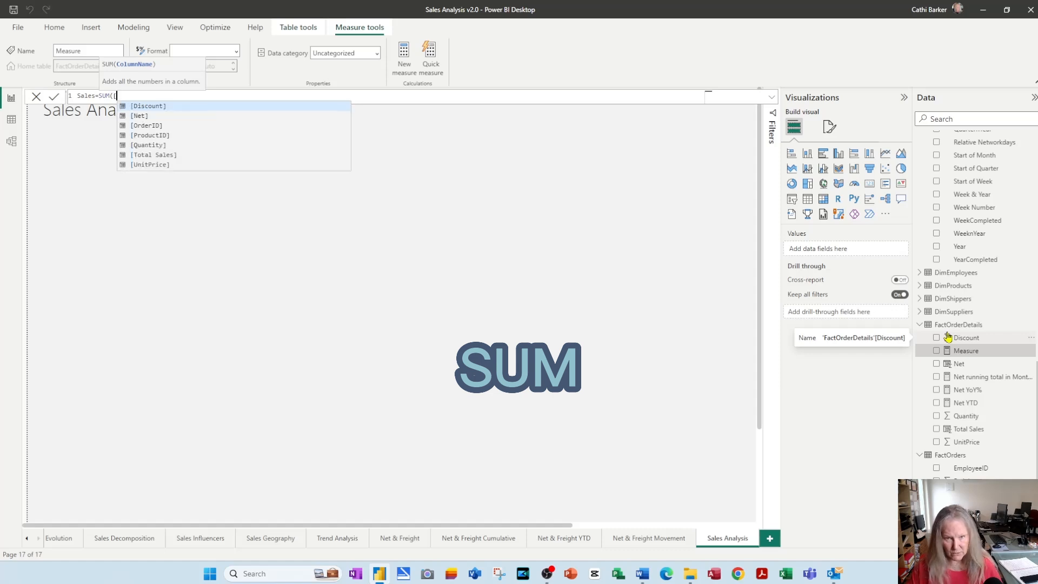
{"action": "key", "text": "Down"}
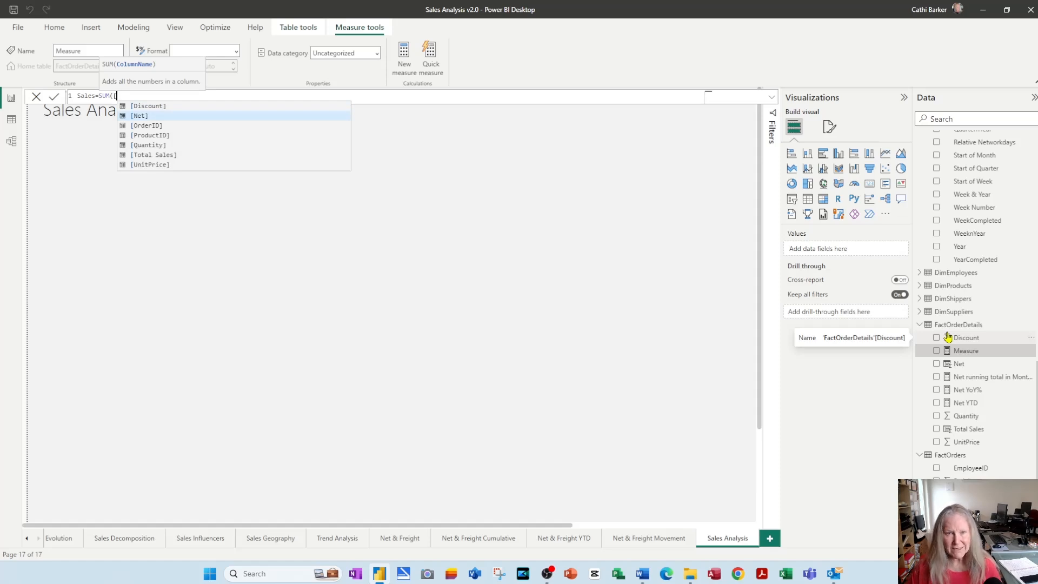
{"action": "key", "text": "BackSpace"}
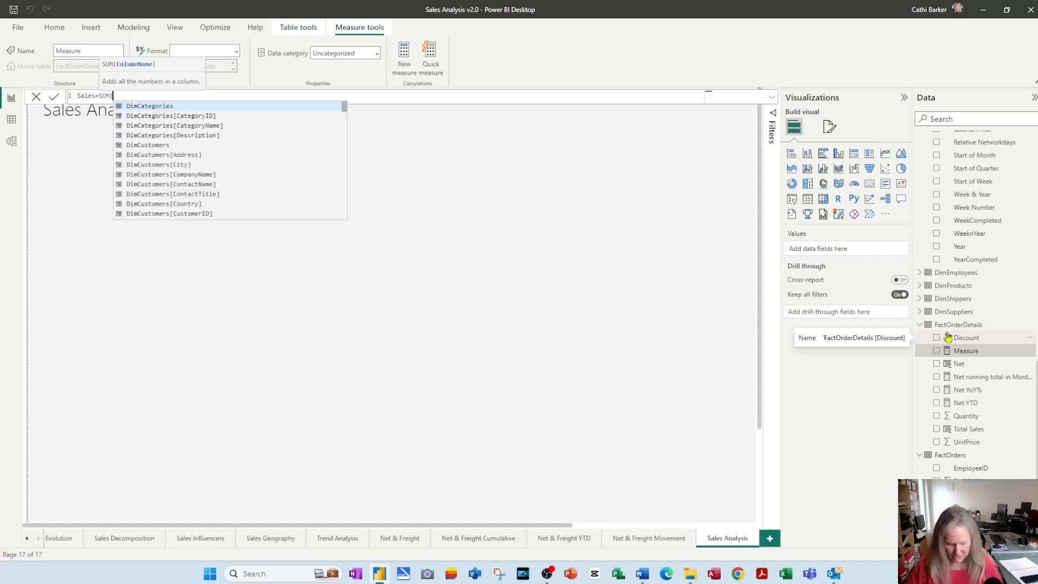
Complete the Sales measure with the 'FactOrderDetails'[Net] column as the SUM argument and commit the formula.
{"action": "type", "text": "'"}
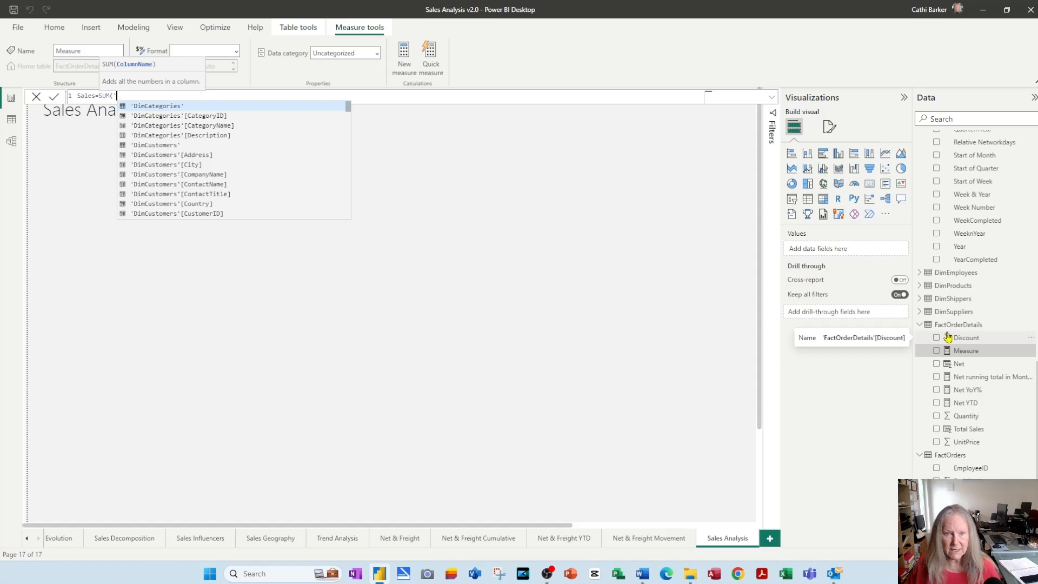
{"action": "type", "text": "fac"}
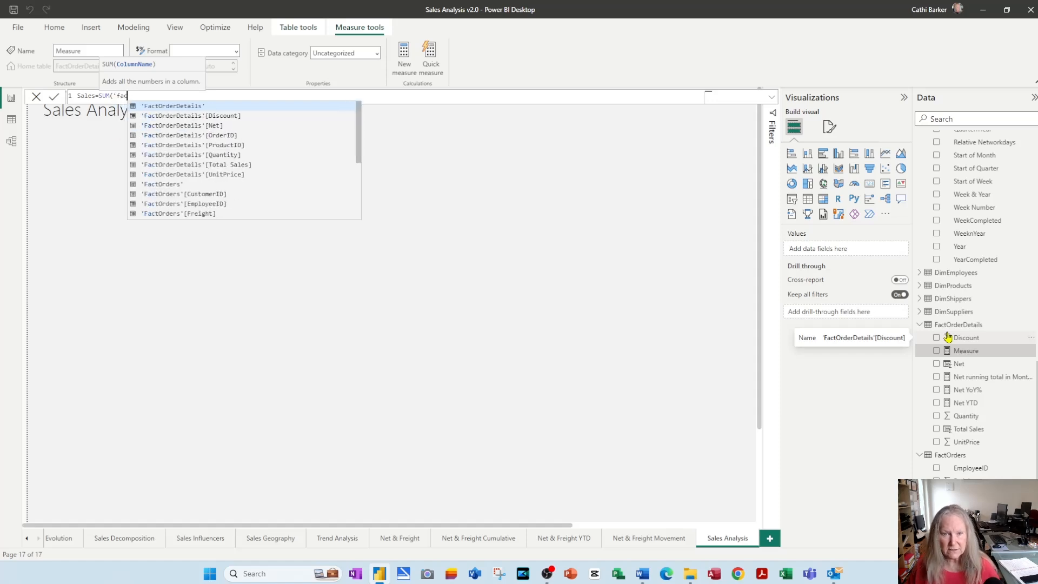
{"action": "key", "text": "Down"}
{"action": "key", "text": "Down"}
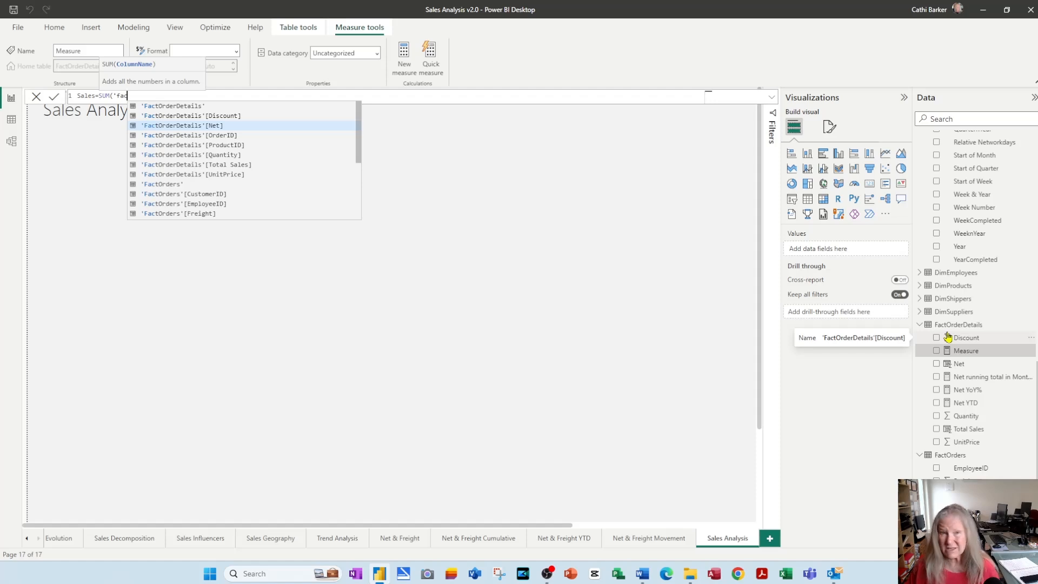
{"action": "key", "text": "Tab"}
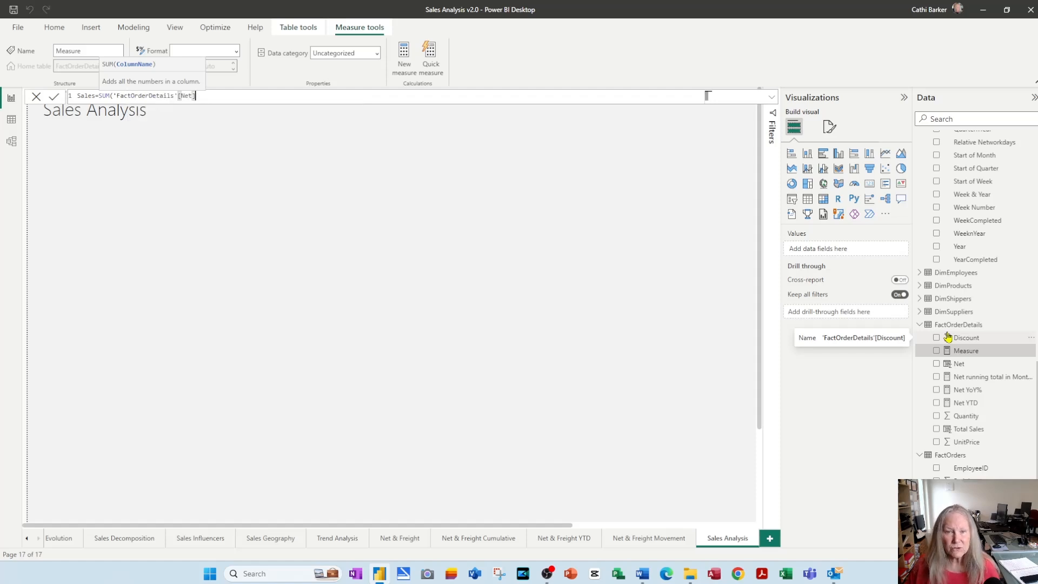
{"action": "type", "text": ")"}
{"action": "key", "text": "Return"}
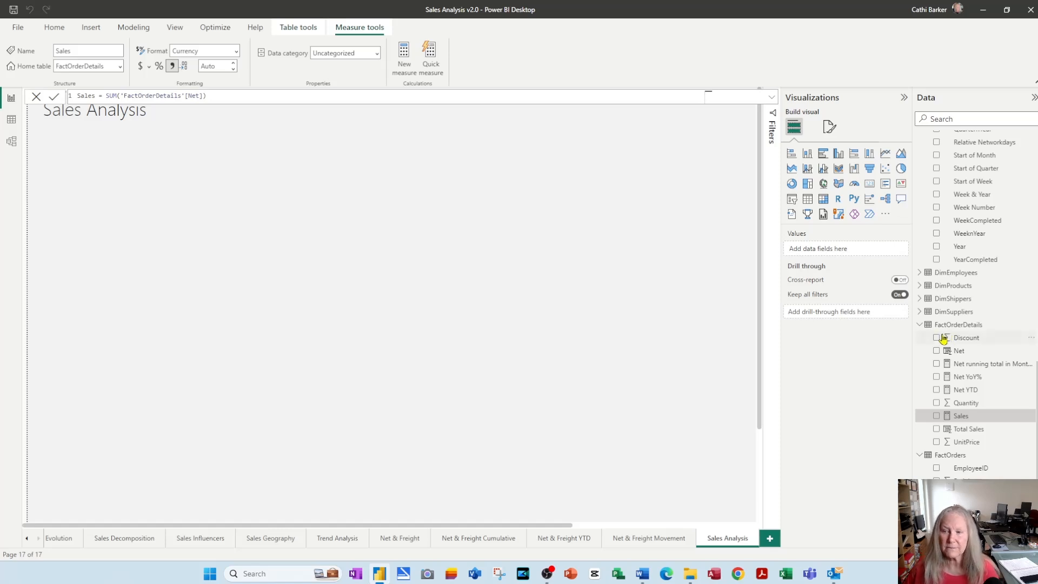
Create another measure in the FactOrderDetails table and begin its formula with Sales LY=CALCULATE(.
{"action": "right_click", "coordinate": [969, 326]}
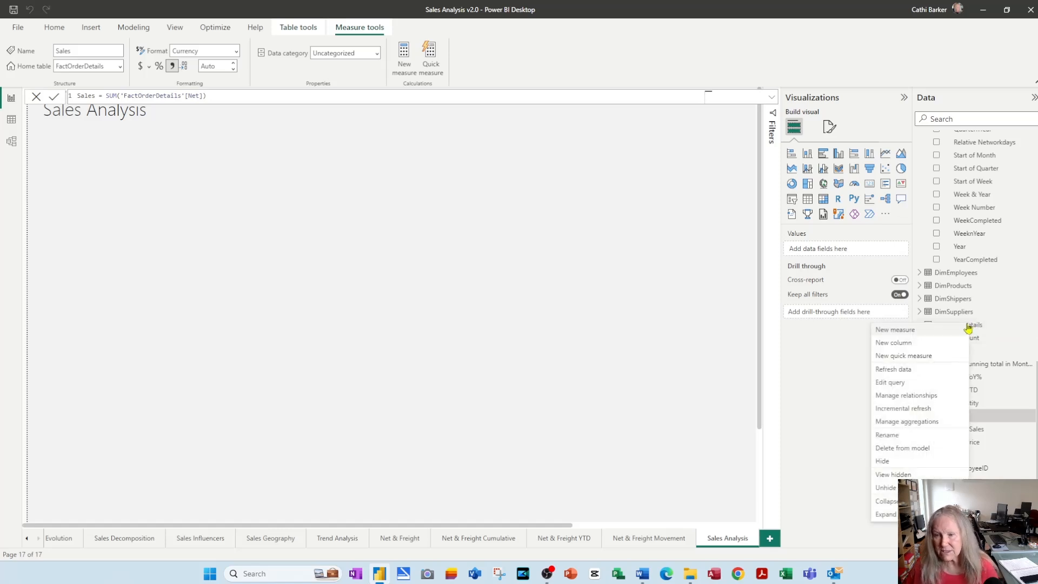
{"action": "key", "text": "Escape"}
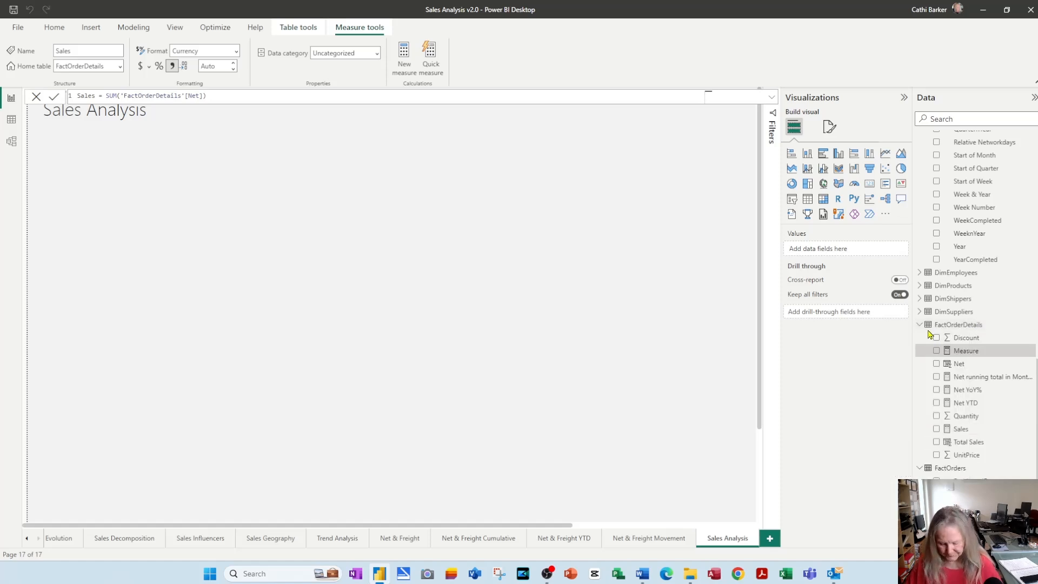
{"action": "type", "text": "Sales LY"}
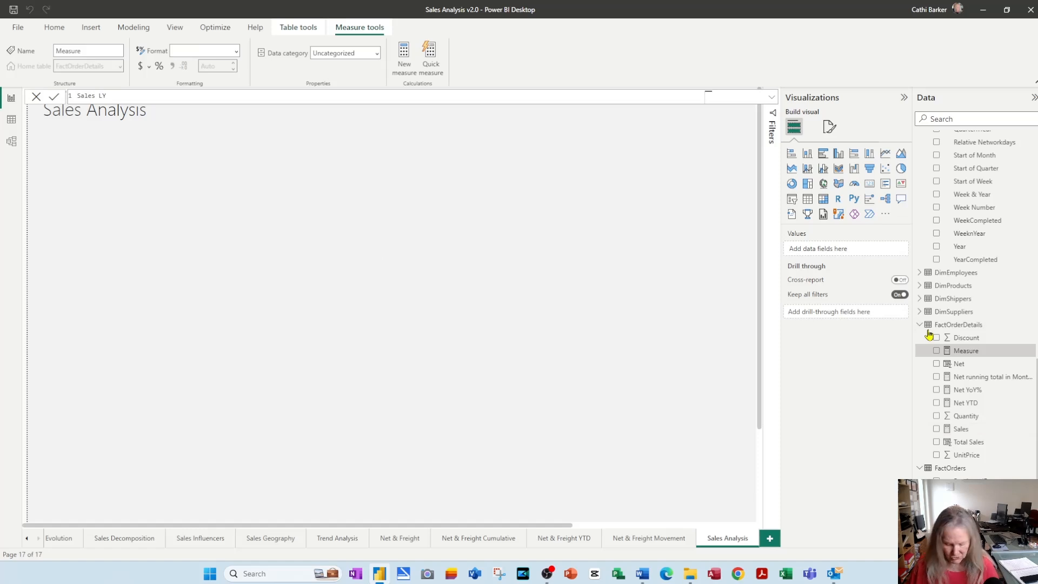
{"action": "type", "text": "=calc"}
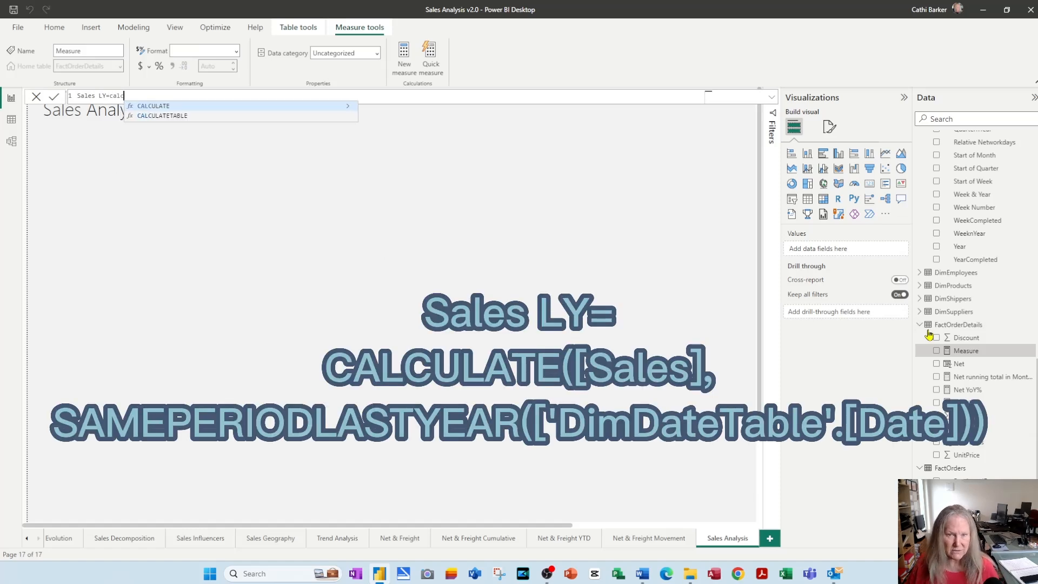
{"action": "key", "text": "Tab"}
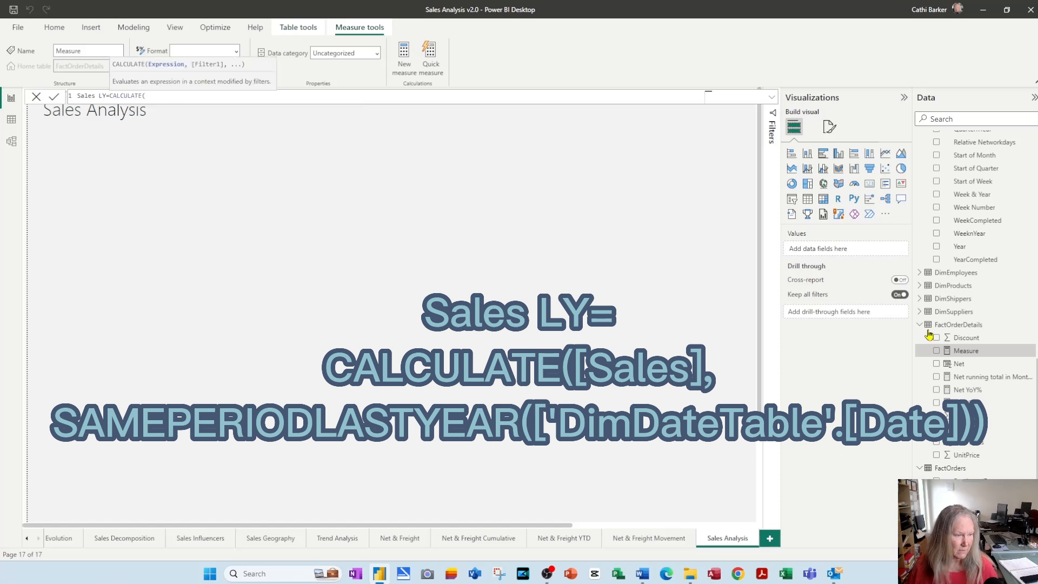
Enter the [Sales] measure as the expression argument of CALCULATE in the Sales LY formula.
{"action": "type", "text": "["}
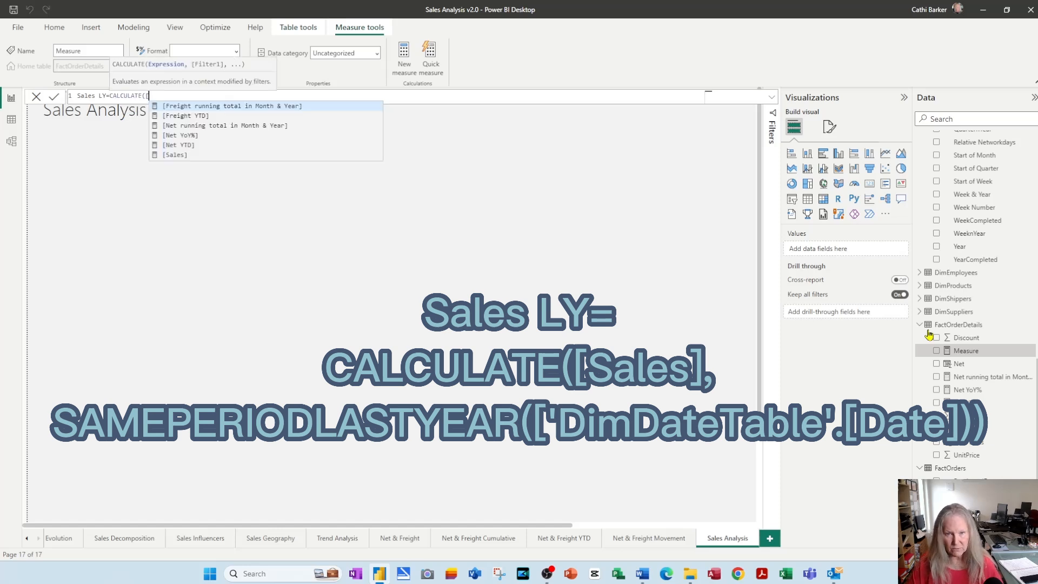
{"action": "key", "text": "Down"}
{"action": "key", "text": "Down"}
{"action": "key", "text": "Down"}
{"action": "key", "text": "Down"}
{"action": "key", "text": "Down"}
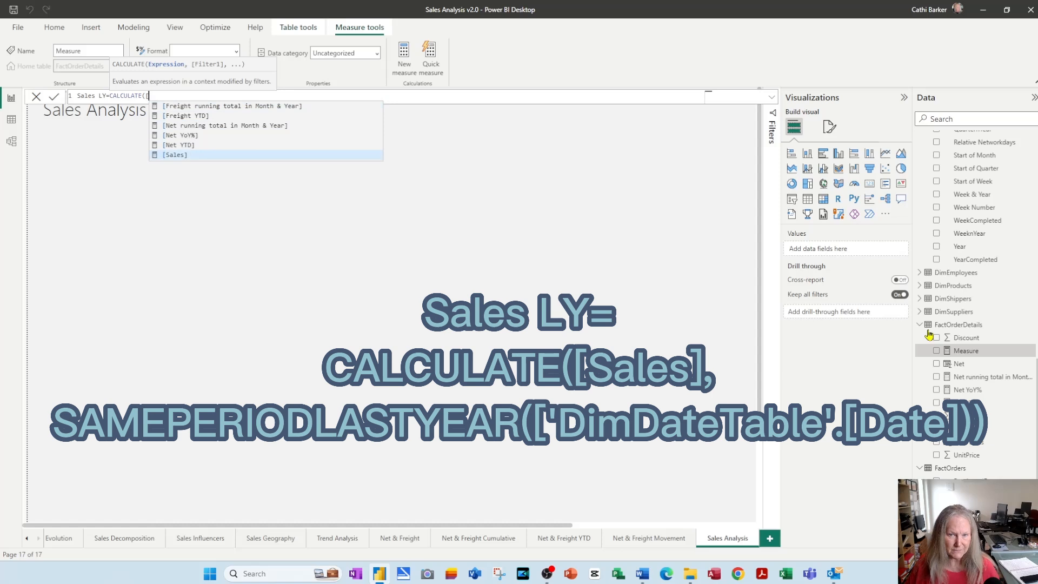
{"action": "key", "text": "Tab"}
Add SAMEPERIODLASTYEAR( as the filter argument after [Sales] in the Sales LY formula.
{"action": "type", "text": ",sa"}
{"action": "key", "text": "Down"}
{"action": "key", "text": "Down"}
{"action": "key", "text": "Down"}
{"action": "key", "text": "Down"}
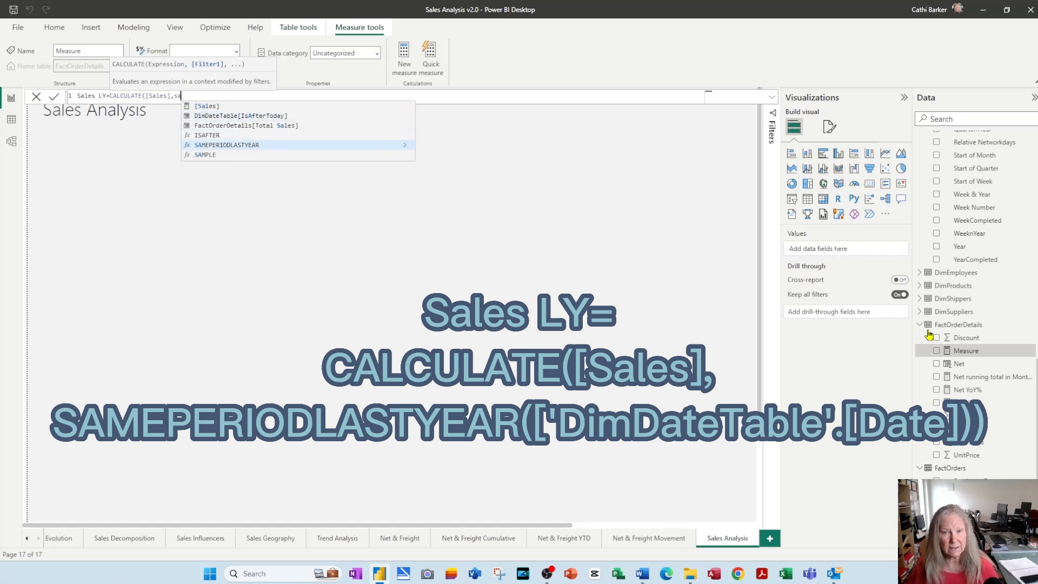
{"action": "key", "text": "Tab"}
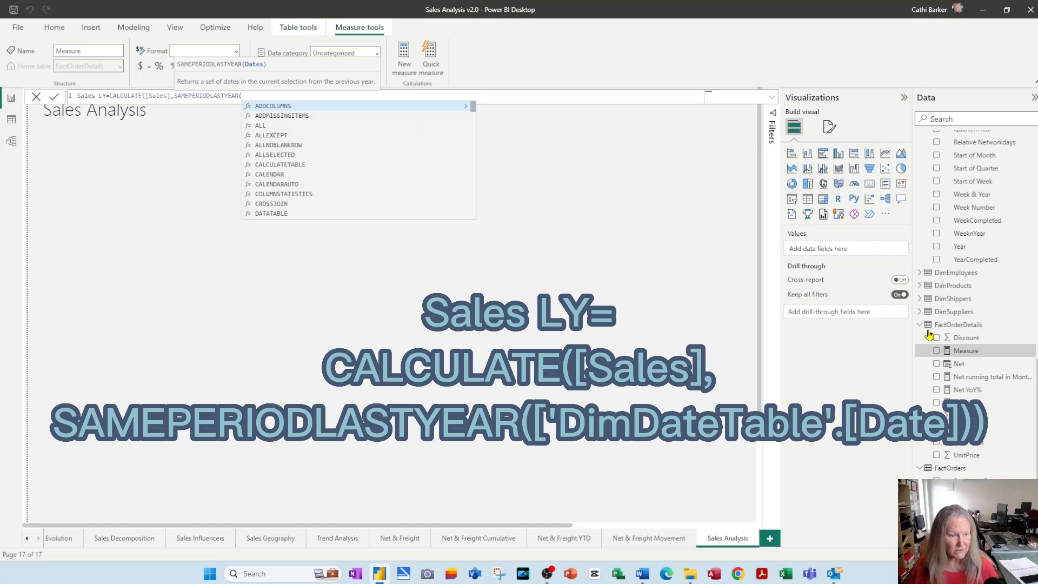
{"action": "type", "text": "["}
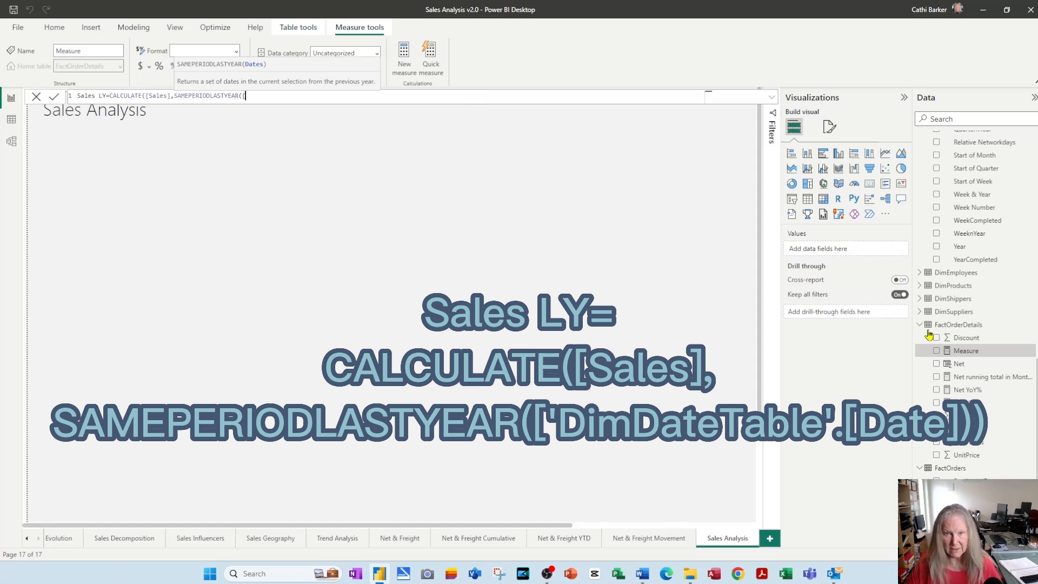
{"action": "type", "text": "date"}
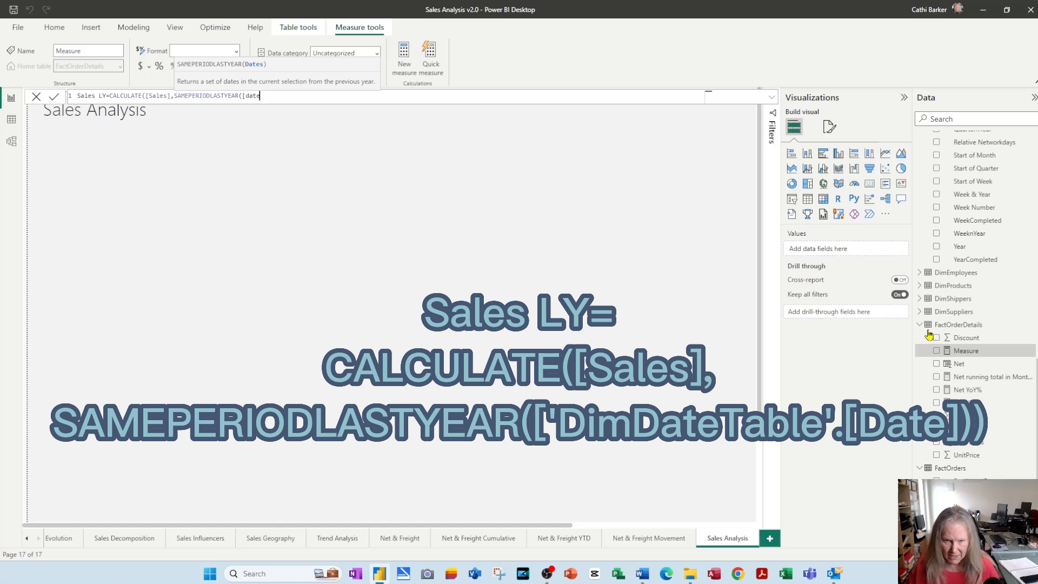
{"action": "key", "text": "BackSpace"}
{"action": "key", "text": "BackSpace"}
{"action": "key", "text": "BackSpace"}
{"action": "key", "text": "BackSpace"}
{"action": "key", "text": "BackSpace"}
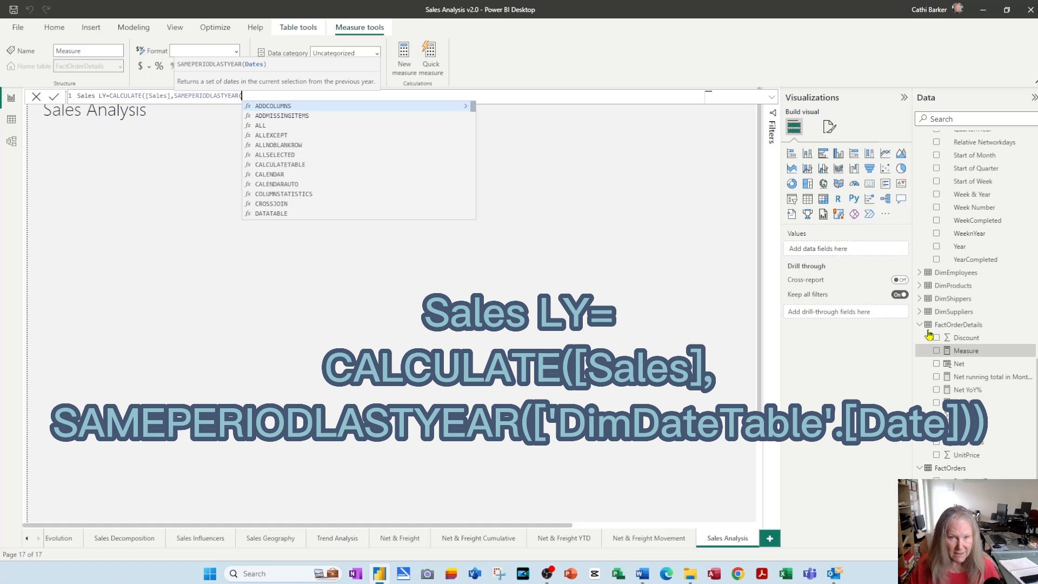
Complete the Sales LY measure with 'DimDateTable'[Date] as the SAMEPERIODLASTYEAR dates argument and commit the formula.
{"action": "type", "text": "'"}
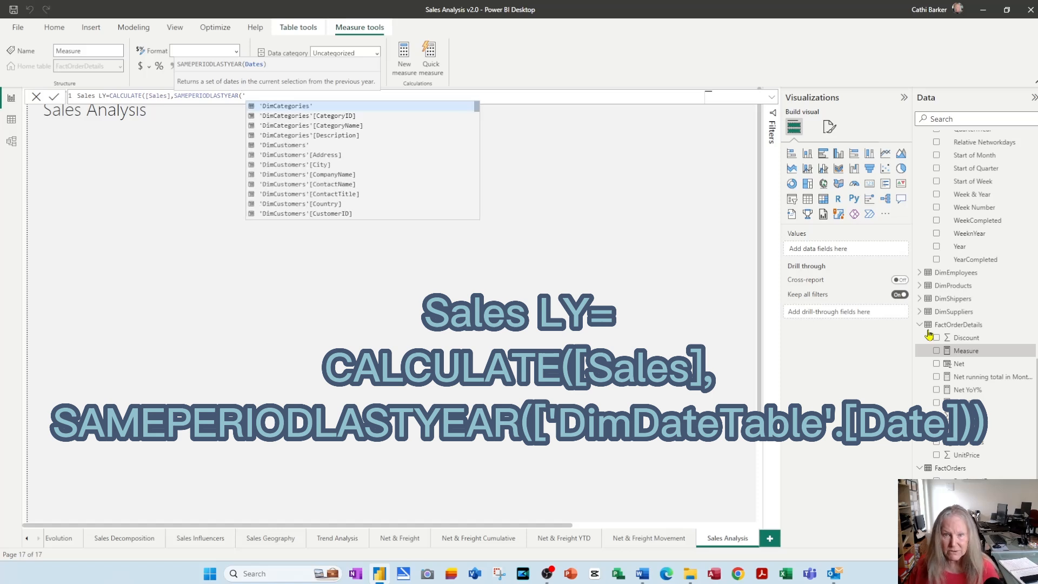
{"action": "type", "text": "date"}
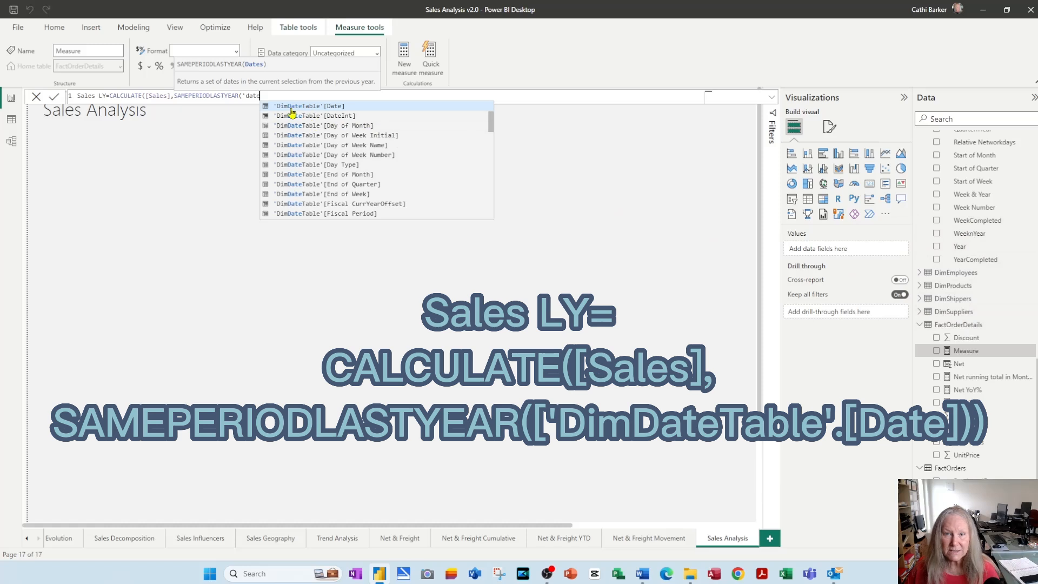
{"action": "left_click", "coordinate": [338, 110]}
{"action": "key", "text": "Return"}
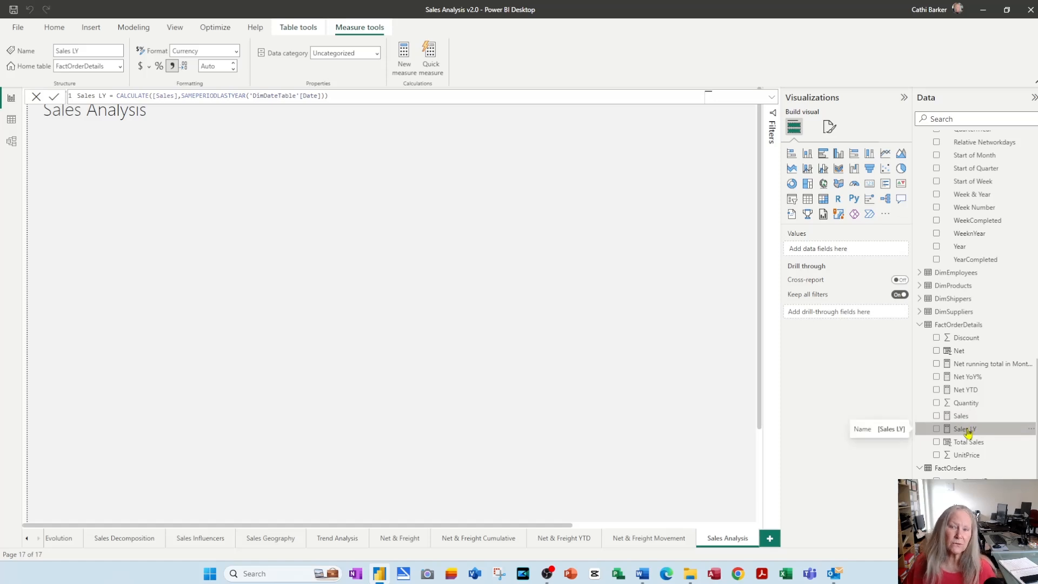
Create a new measure in the FactOrderDetails table and begin its formula with Sales Diff YoY=.
{"action": "right_click", "coordinate": [970, 326]}
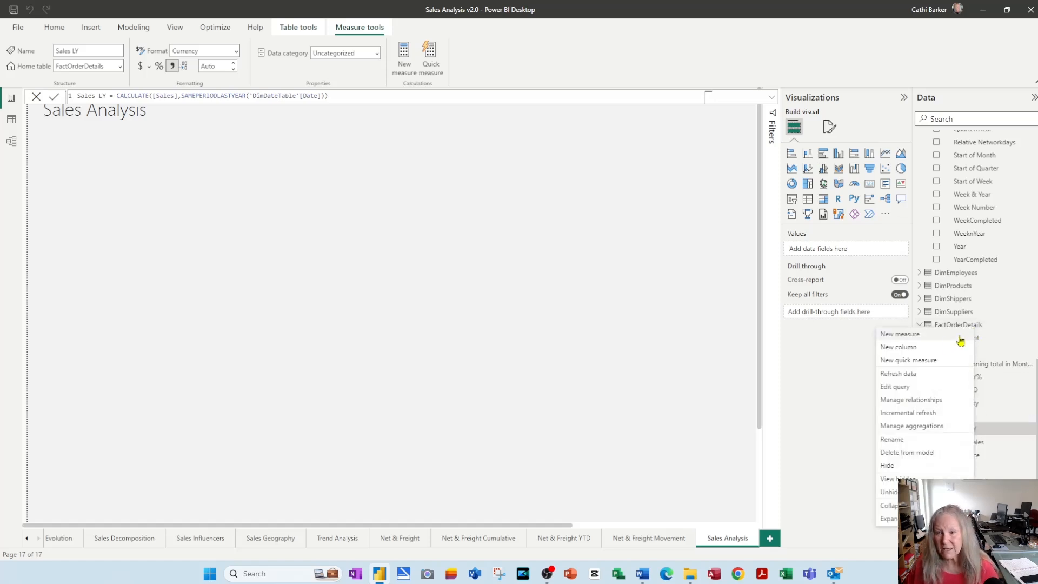
{"action": "left_click", "coordinate": [932, 337]}
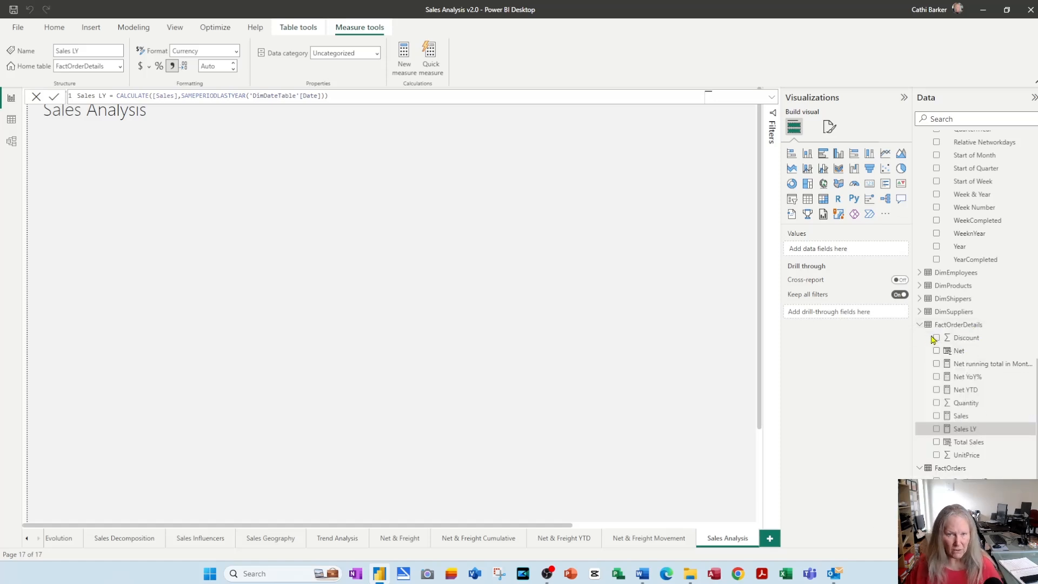
{"action": "type", "text": "Sales Diff YoY"}
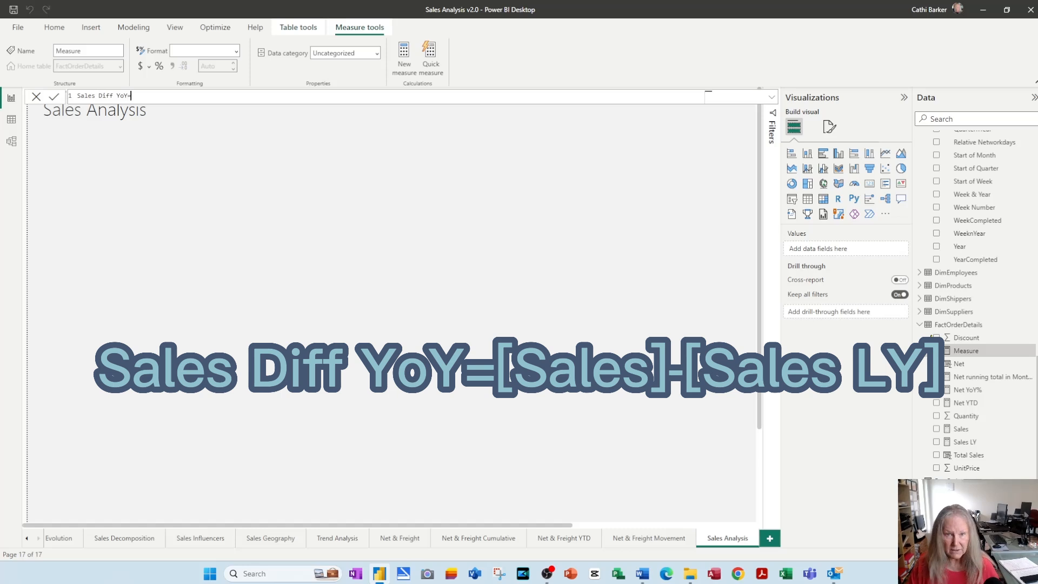
{"action": "type", "text": "="}
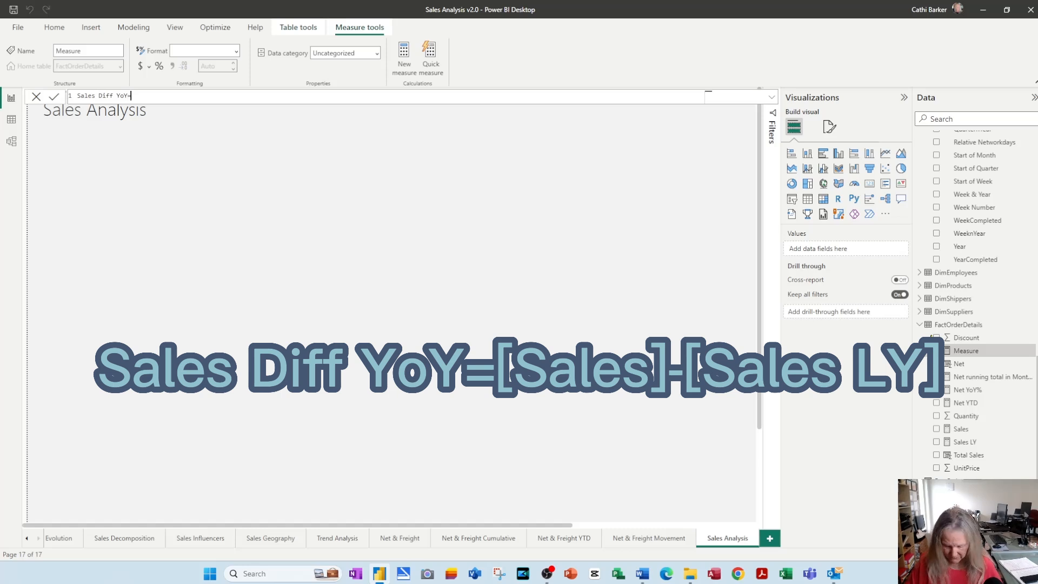
Define the Sales Diff YoY measure as [Sales]-[Sales LY] and commit the formula.
{"action": "type", "text": "["}
{"action": "type", "text": "al"}
{"action": "key", "text": "BackSpace"}
{"action": "key", "text": "BackSpace"}
{"action": "type", "text": "sa"}
{"action": "key", "text": "Down"}
{"action": "key", "text": "Tab"}
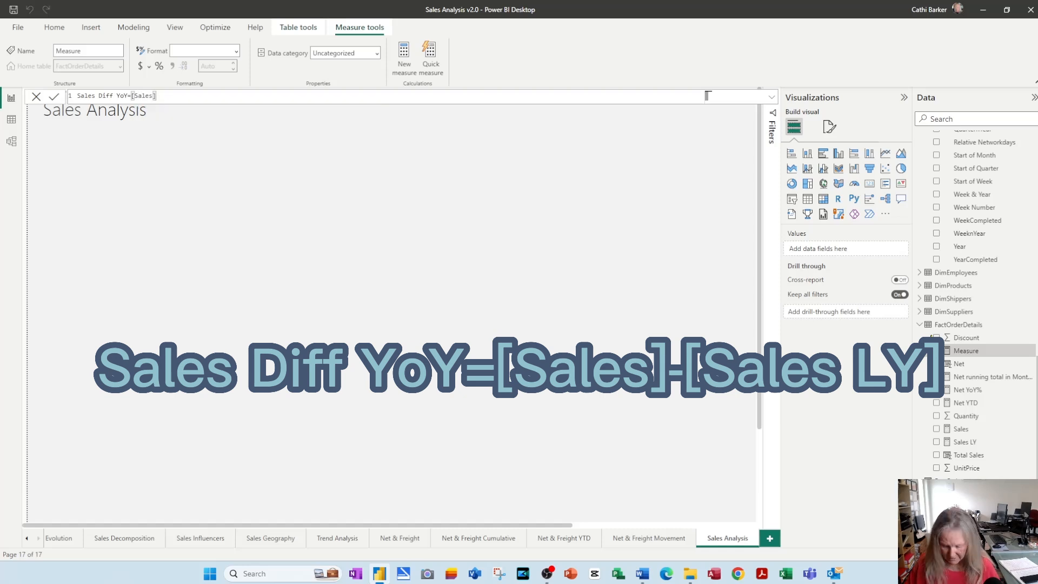
{"action": "type", "text": "-[SALE"}
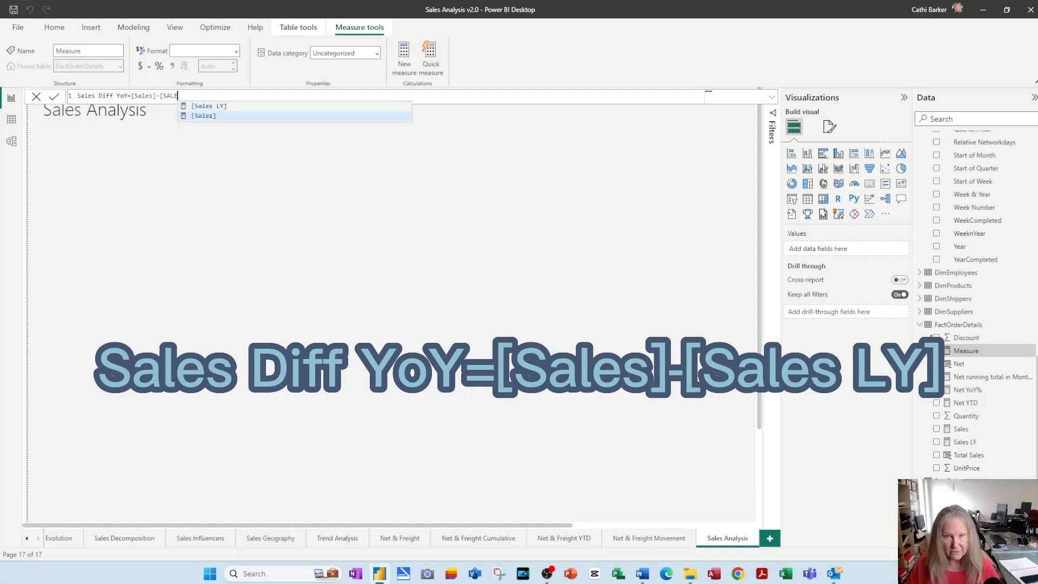
{"action": "key", "text": "Tab"}
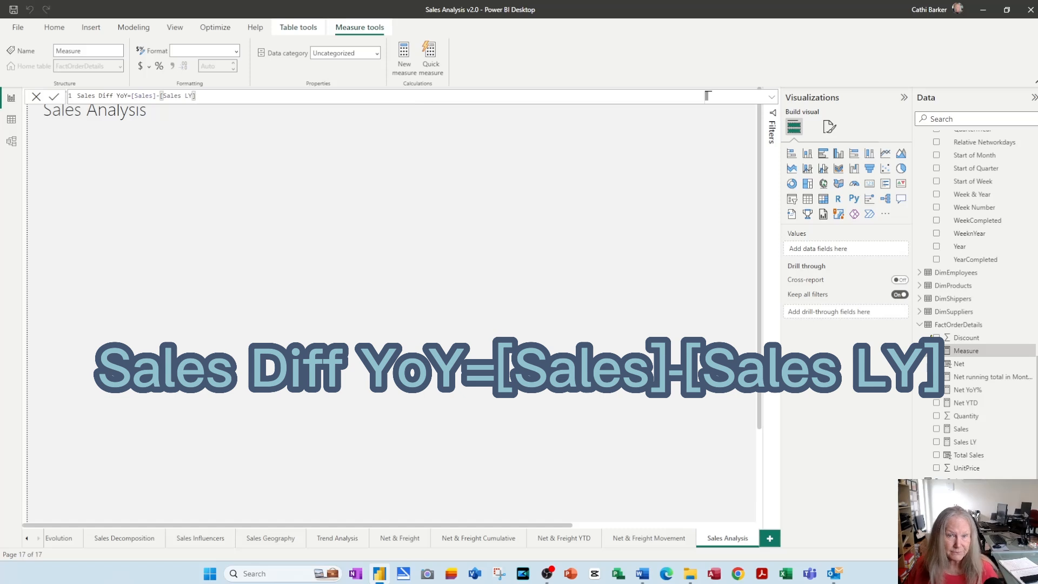
{"action": "key", "text": "Return"}
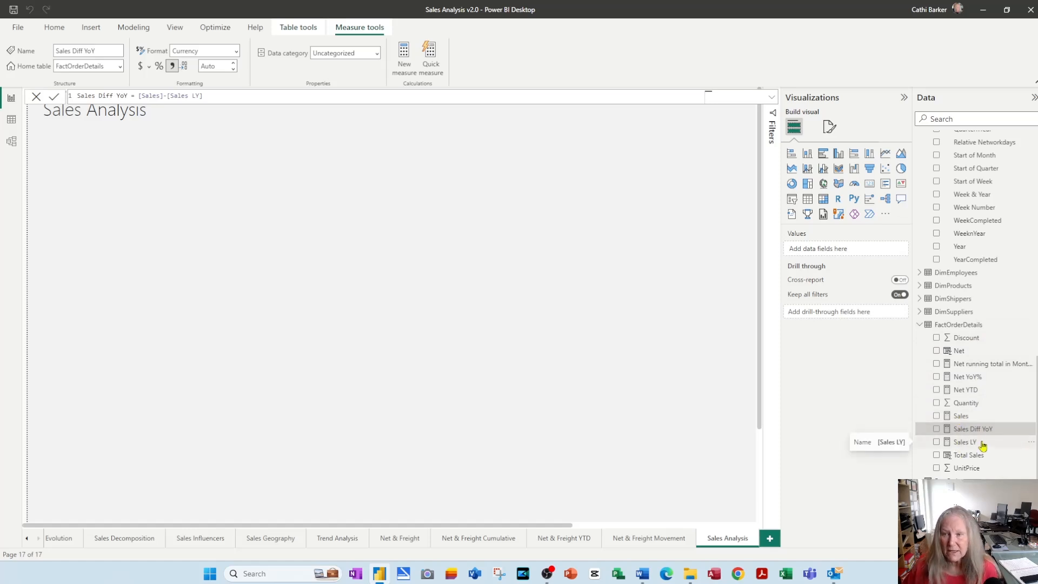
Insert a table visual with the columns Year, Sales, Sales LY and Sales Diff YoY.
{"action": "left_click", "coordinate": [808, 199]}
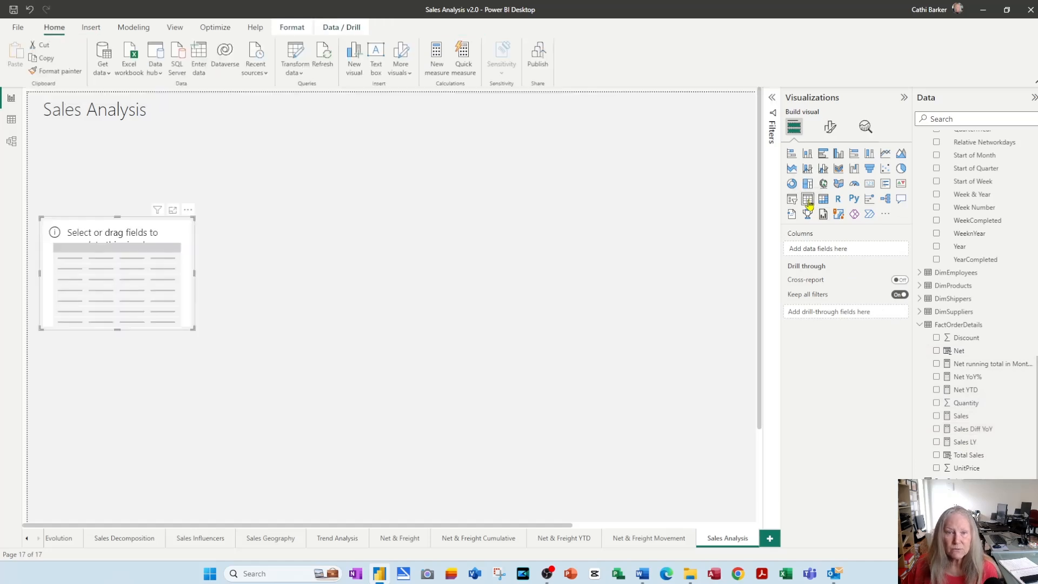
{"action": "left_click_drag", "start_coordinate": [960, 247], "coordinate": [827, 250]}
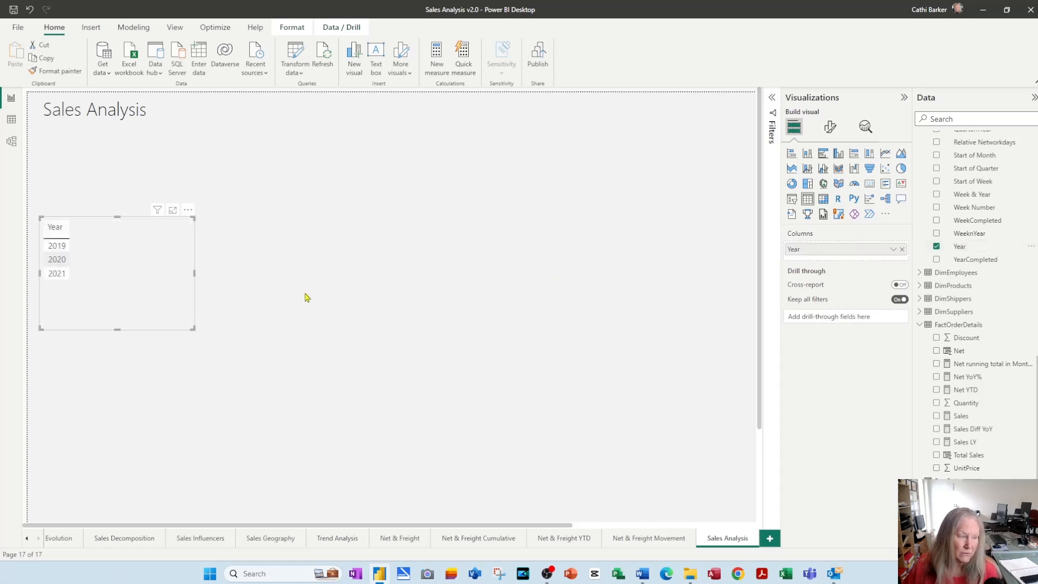
{"action": "left_click_drag", "start_coordinate": [970, 415], "coordinate": [840, 259]}
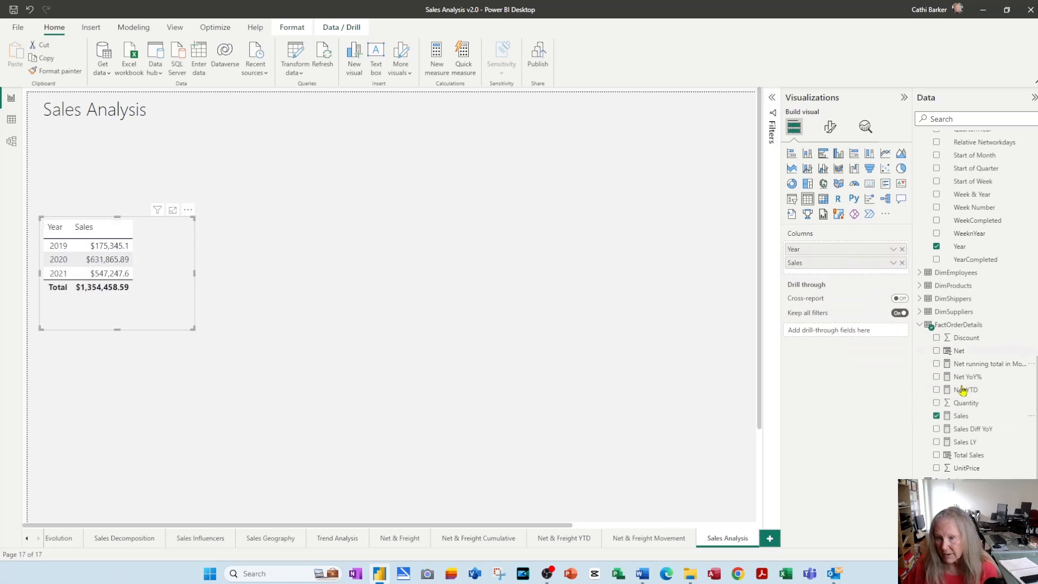
{"action": "left_click_drag", "start_coordinate": [965, 442], "coordinate": [838, 278]}
{"action": "left_click_drag", "start_coordinate": [979, 431], "coordinate": [851, 284]}
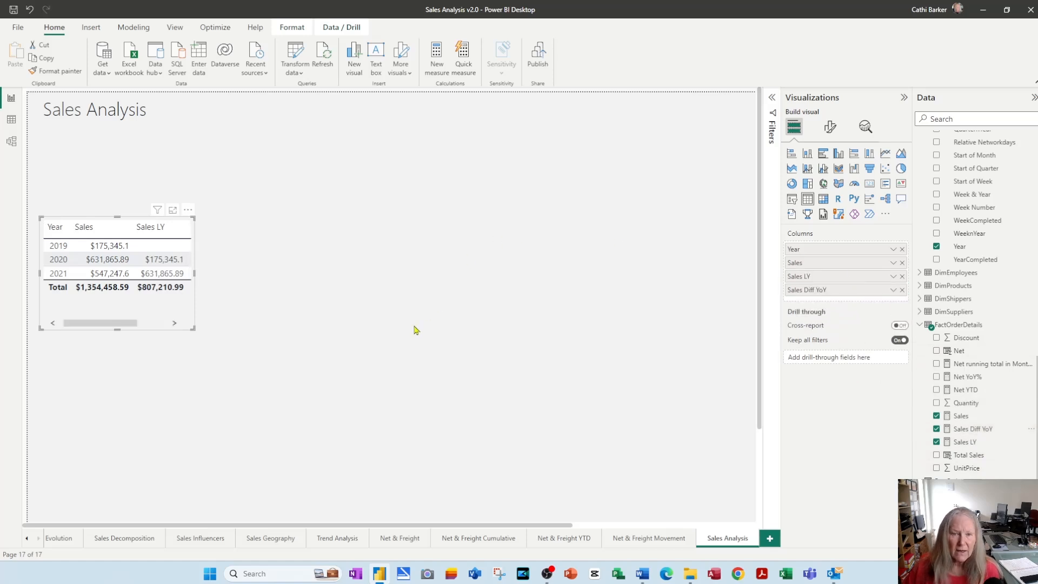
Resize the yearly sales table to fit its four columns and line it up directly under the Sales Analysis title.
{"action": "left_click_drag", "start_coordinate": [194, 273], "coordinate": [346, 278]}
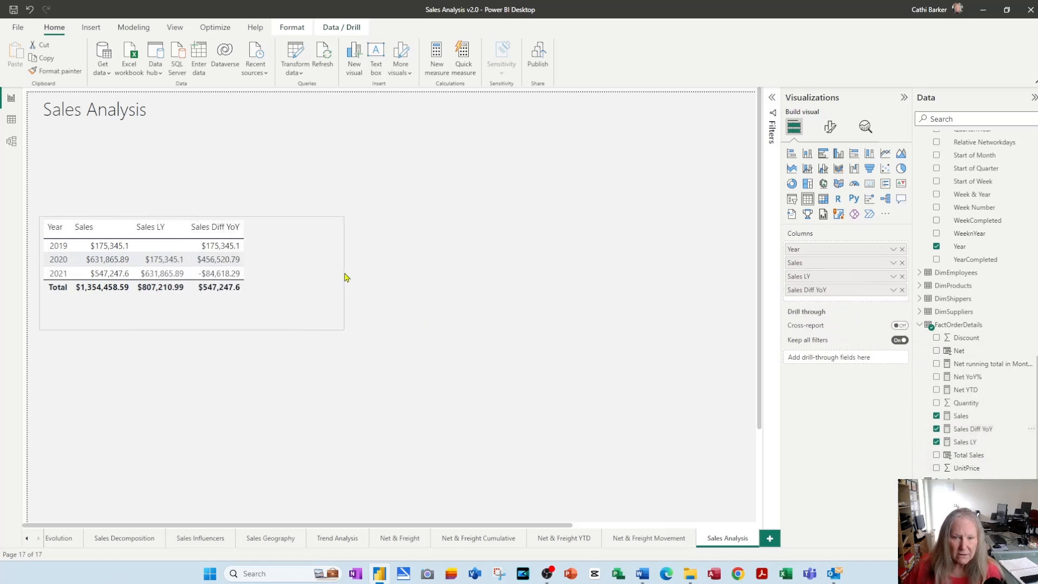
{"action": "left_click_drag", "start_coordinate": [342, 327], "coordinate": [220, 214]}
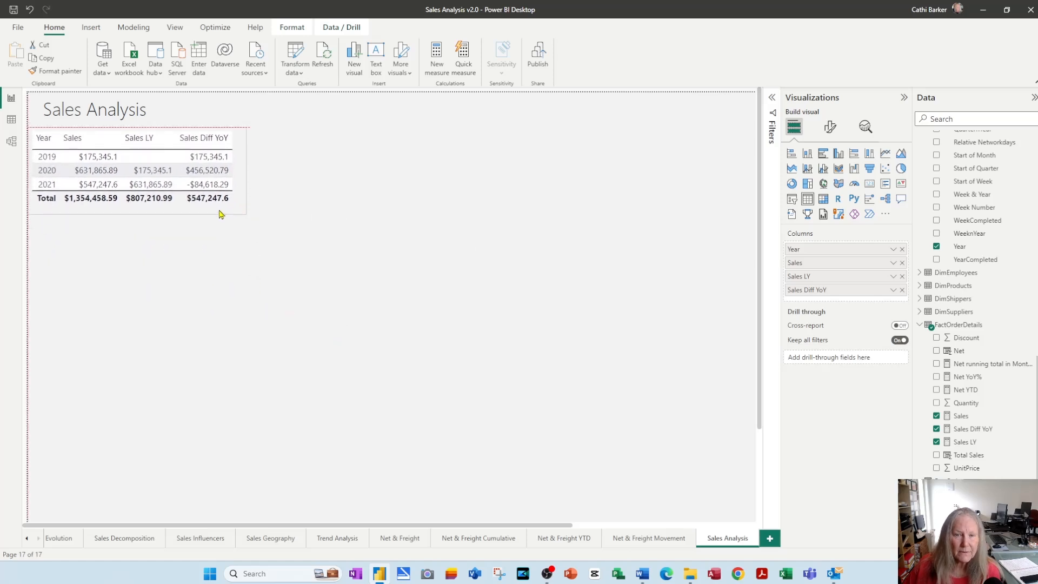
{"action": "left_click", "coordinate": [169, 113]}
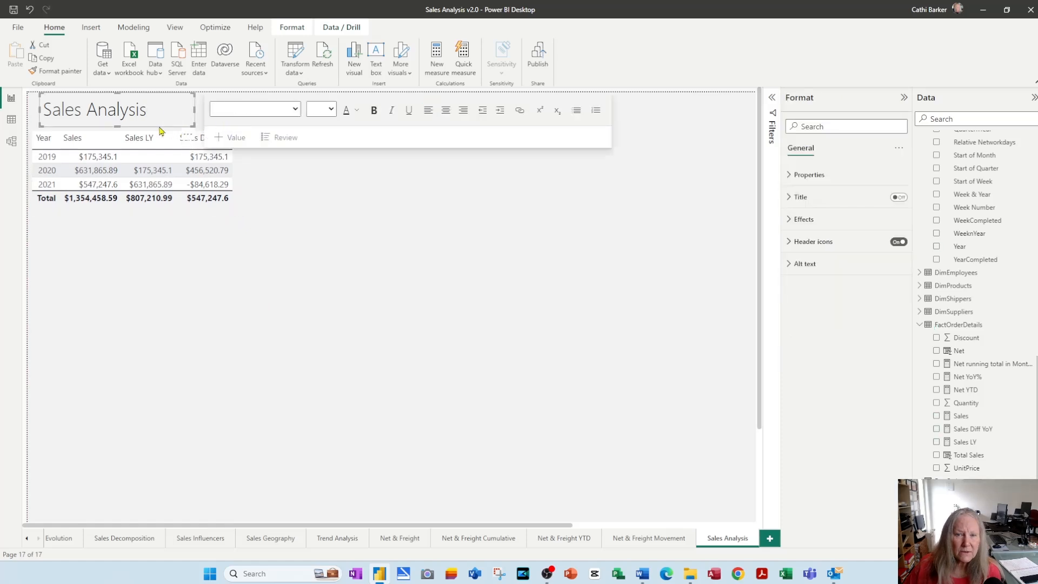
{"action": "left_click", "coordinate": [278, 215]}
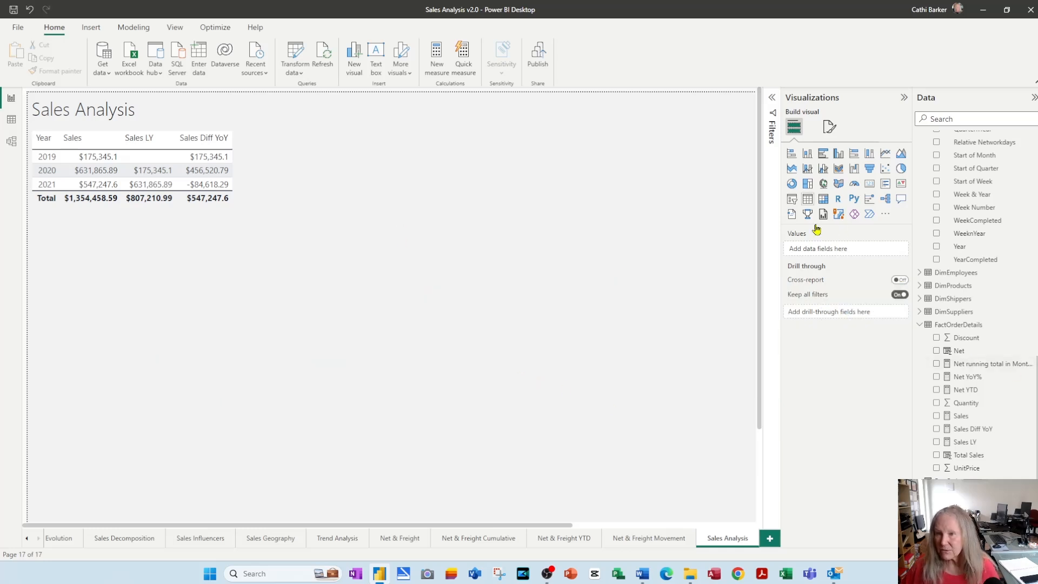
Insert a second table with Month and Sales, placed just below the yearly table and tall enough for all months and the total.
{"action": "left_click", "coordinate": [808, 201]}
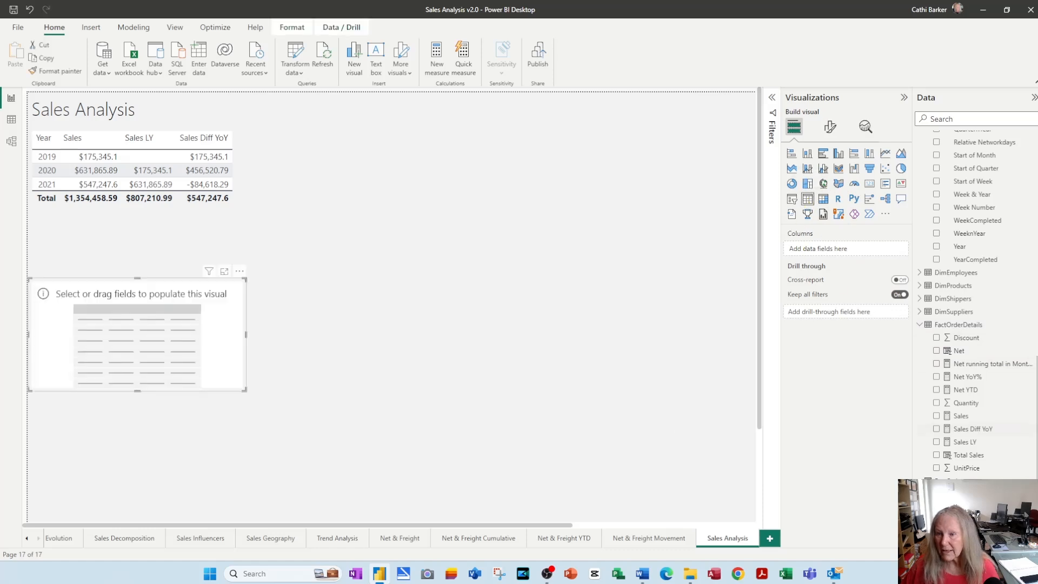
{"action": "scroll", "coordinate": [970, 309], "scroll_direction": "up", "scroll_amount": 3}
{"action": "left_click_drag", "start_coordinate": [964, 172], "coordinate": [838, 253]}
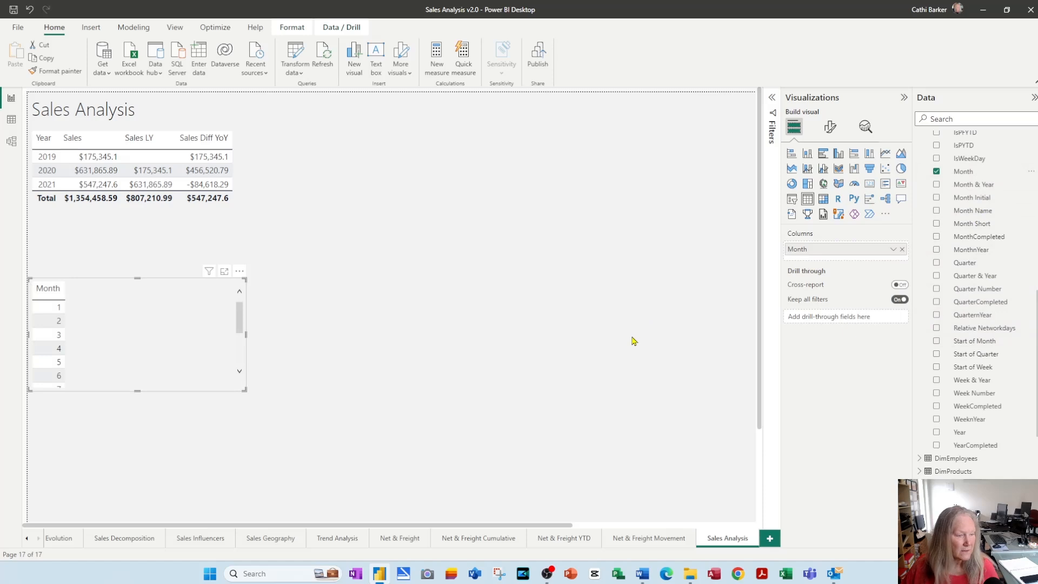
{"action": "scroll", "coordinate": [985, 434], "scroll_direction": "down", "scroll_amount": 5}
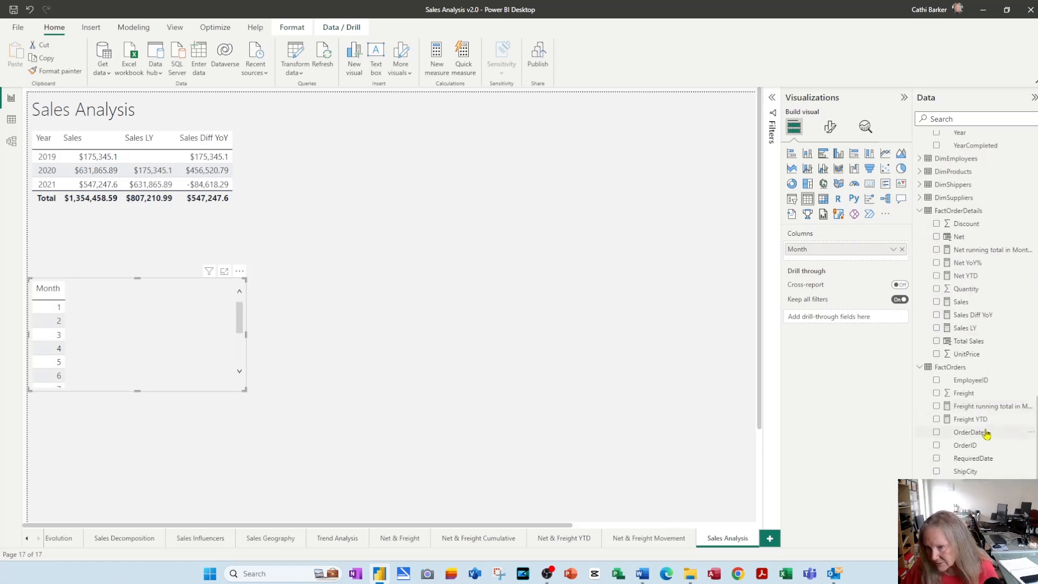
{"action": "left_click_drag", "start_coordinate": [968, 302], "coordinate": [839, 261]}
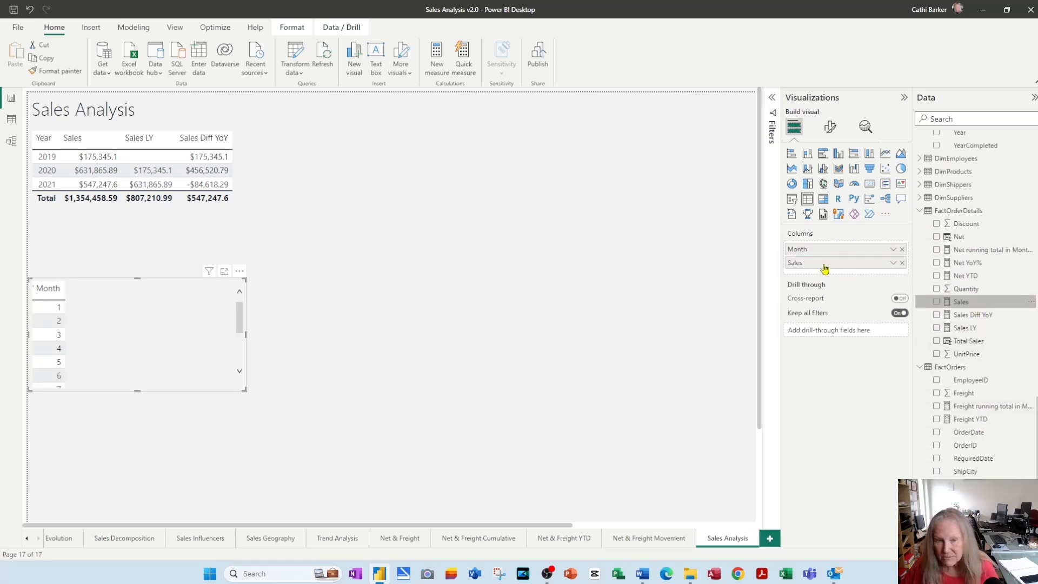
{"action": "left_click_drag", "start_coordinate": [179, 294], "coordinate": [152, 230]}
{"action": "left_click_drag", "start_coordinate": [136, 328], "coordinate": [108, 434]}
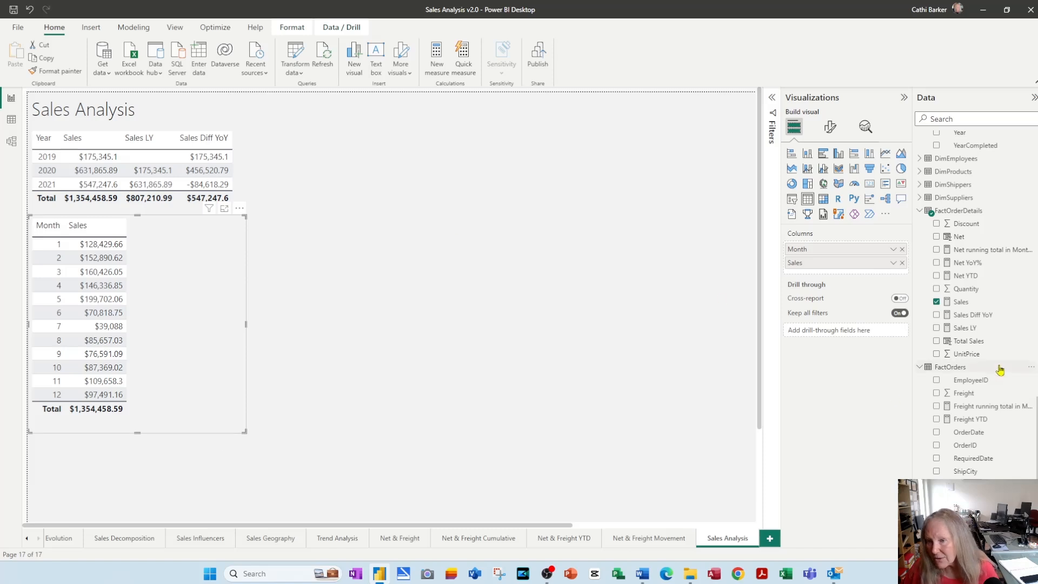
Add a new measure to FactOrderDetails named Sales LM and begin its formula with CALCULATE([Sales].
{"action": "right_click", "coordinate": [967, 210]}
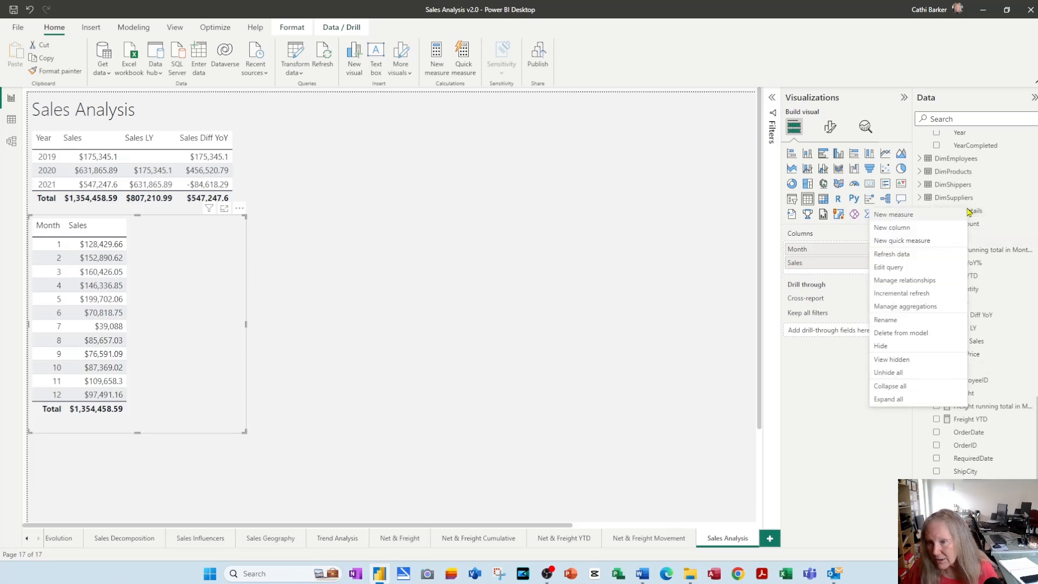
{"action": "left_click", "coordinate": [910, 215]}
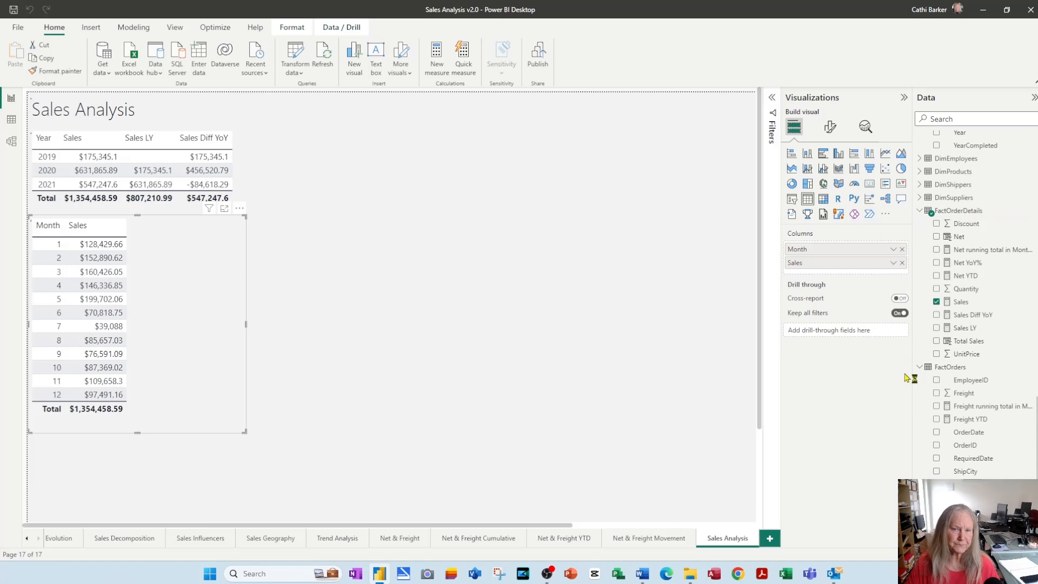
{"action": "type", "text": "Sales LM="}
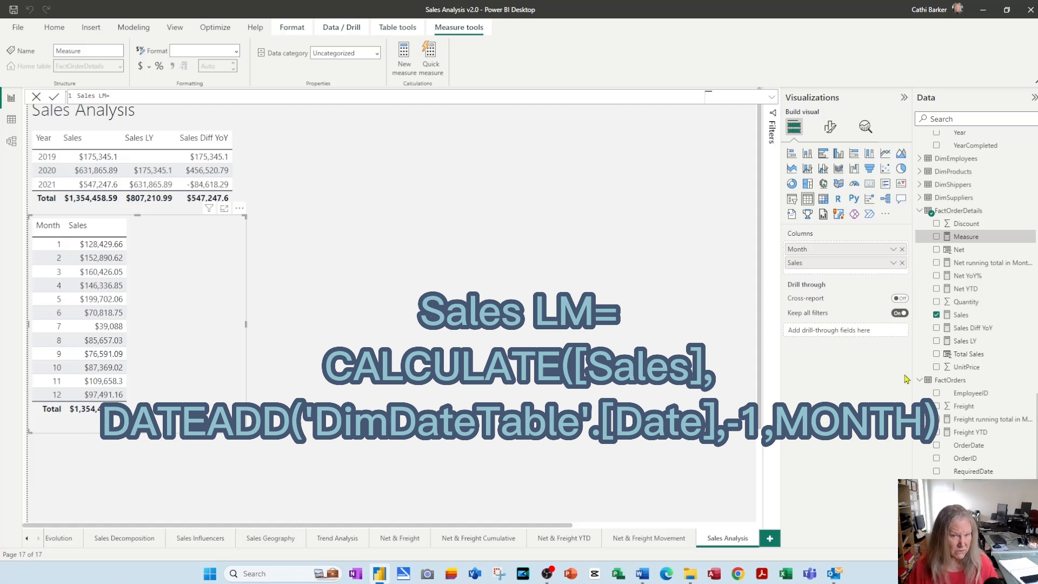
{"action": "type", "text": "CALCULATE("}
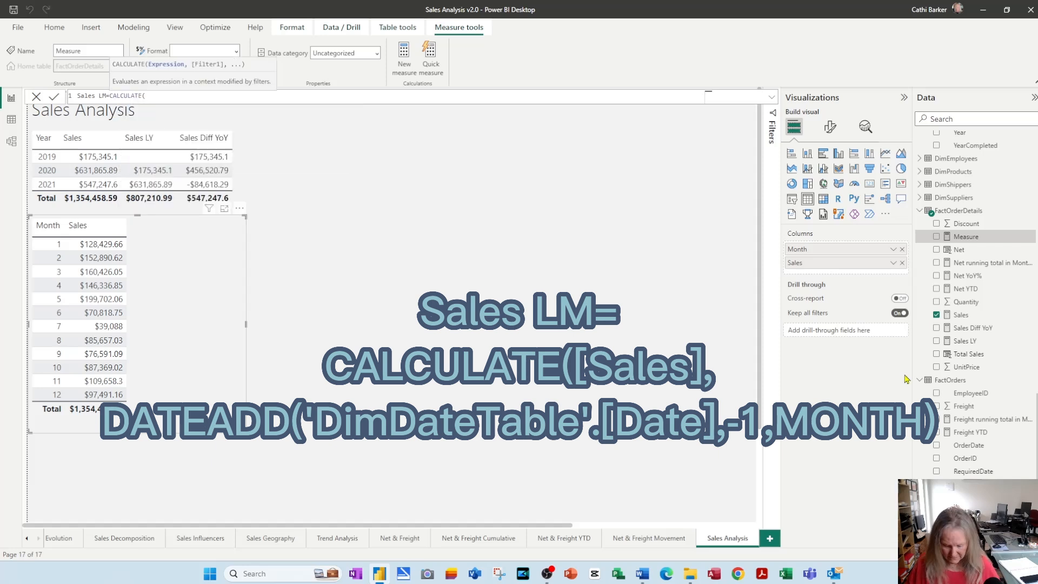
{"action": "type", "text": "[sale"}
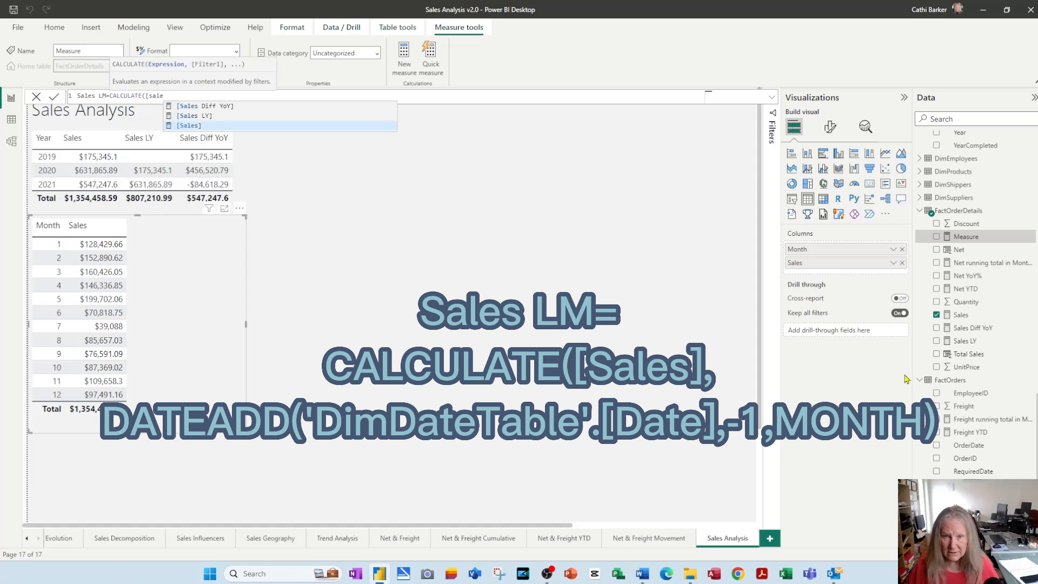
{"action": "key", "text": "Tab"}
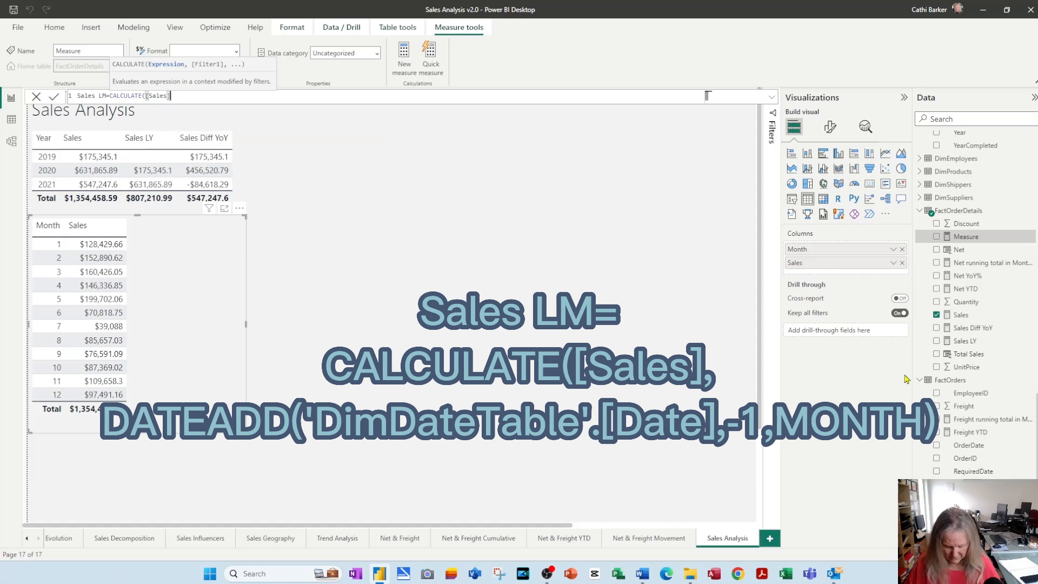
Complete the Sales LM formula with the filter DATEADD(DimDateTable[Date],-1,MONTH) and commit the measure.
{"action": "type", "text": ",date"}
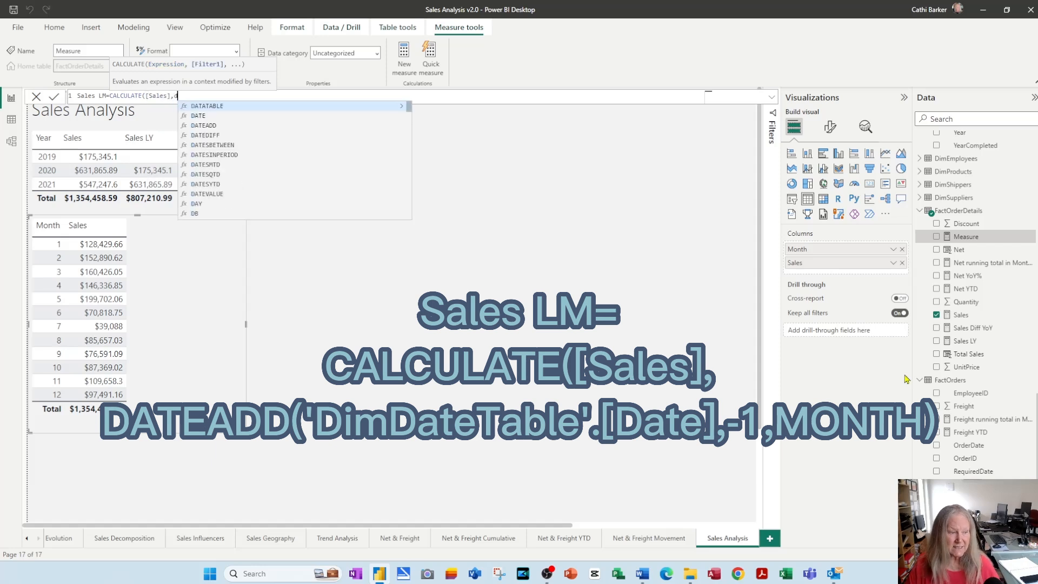
{"action": "key", "text": "Down"}
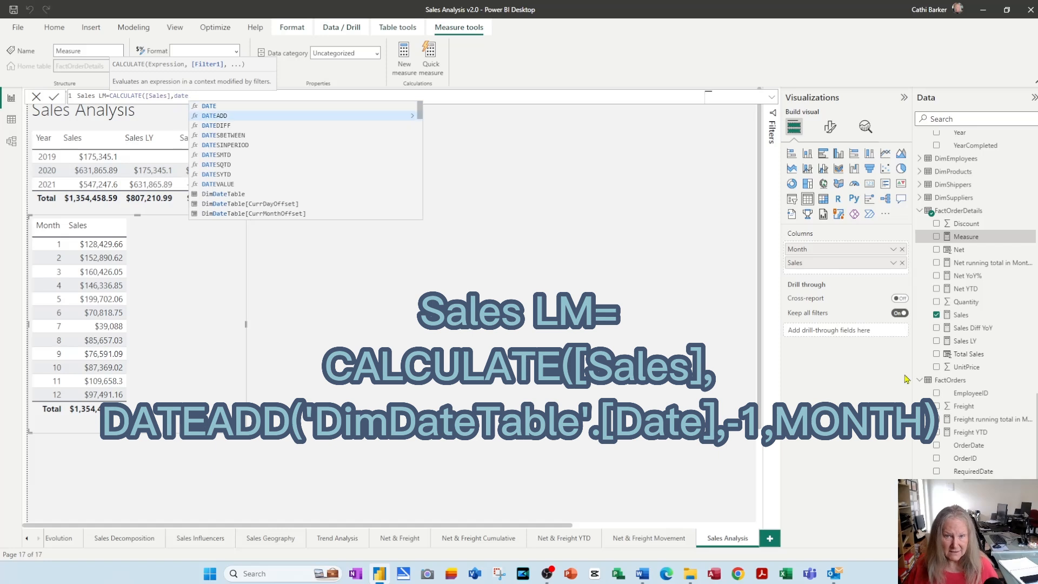
{"action": "key", "text": "Tab"}
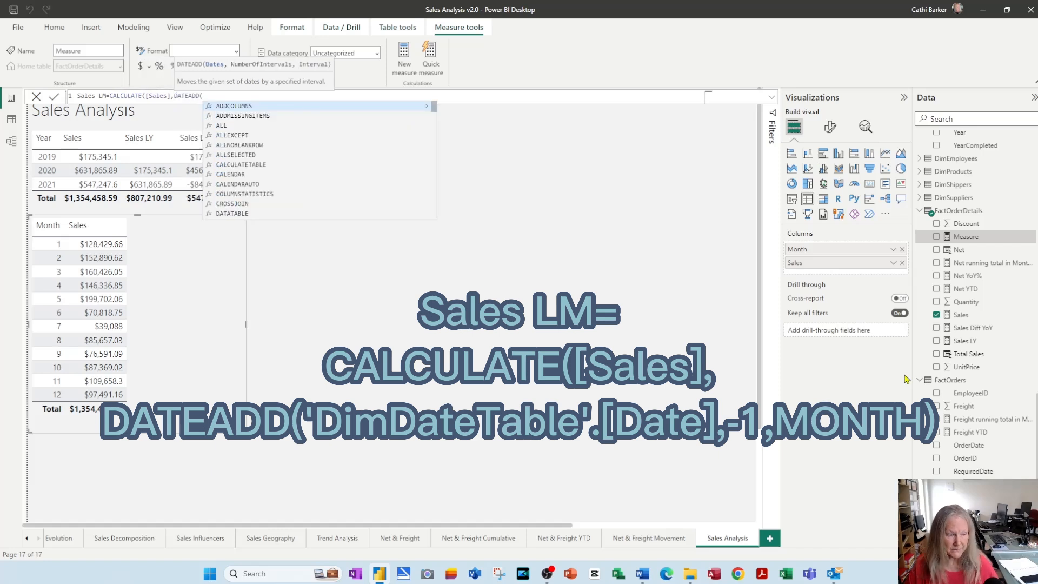
{"action": "type", "text": "date"}
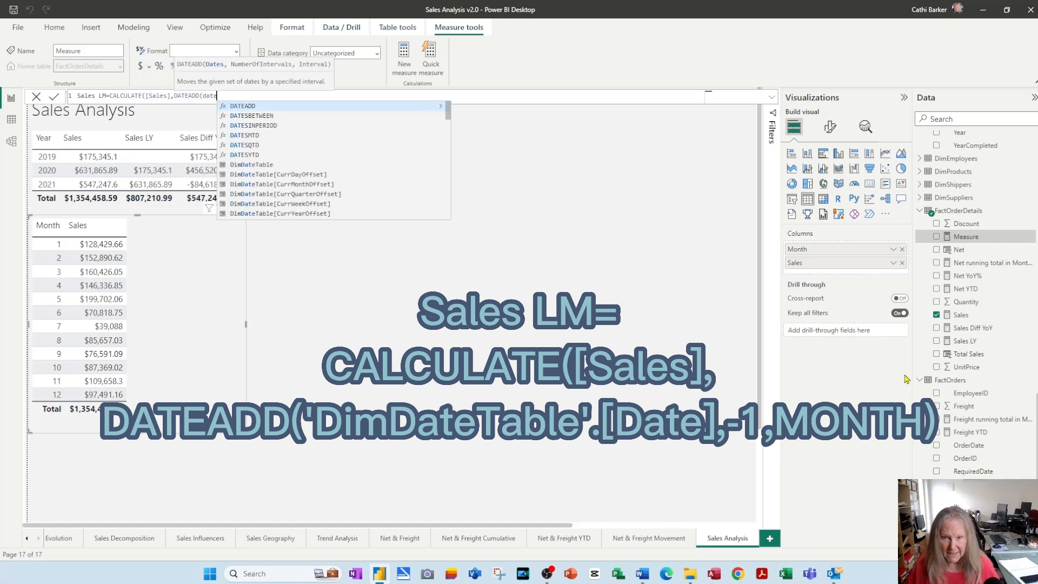
{"action": "key", "text": "Down"}
{"action": "key", "text": "Down"}
{"action": "key", "text": "Down"}
{"action": "key", "text": "Down"}
{"action": "key", "text": "Down"}
{"action": "key", "text": "Down"}
{"action": "key", "text": "Down"}
{"action": "key", "text": "Down"}
{"action": "key", "text": "Down"}
{"action": "key", "text": "Down"}
{"action": "key", "text": "Down"}
{"action": "key", "text": "Down"}
{"action": "key", "text": "Down"}
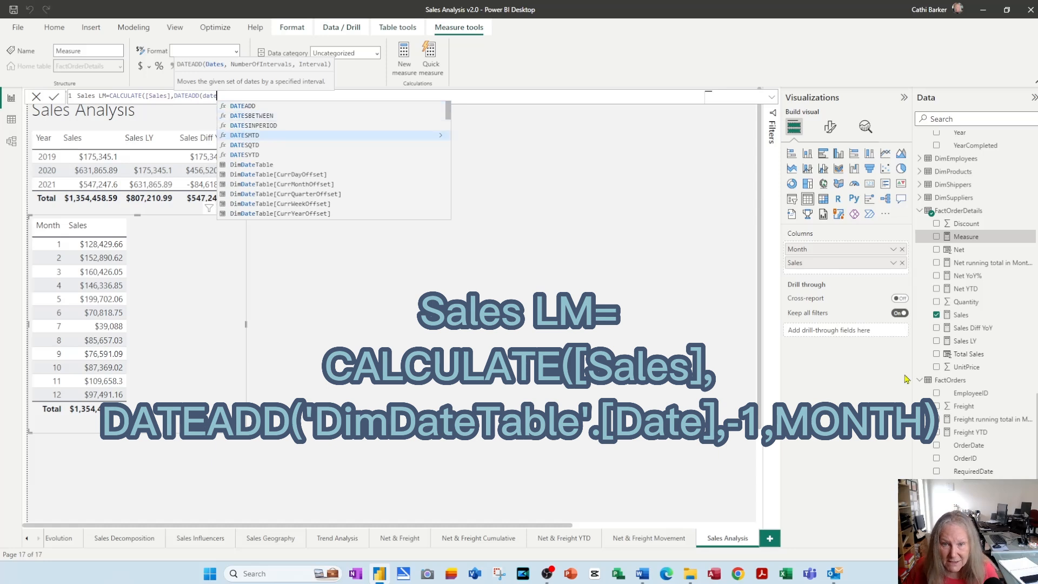
{"action": "key", "text": "Up"}
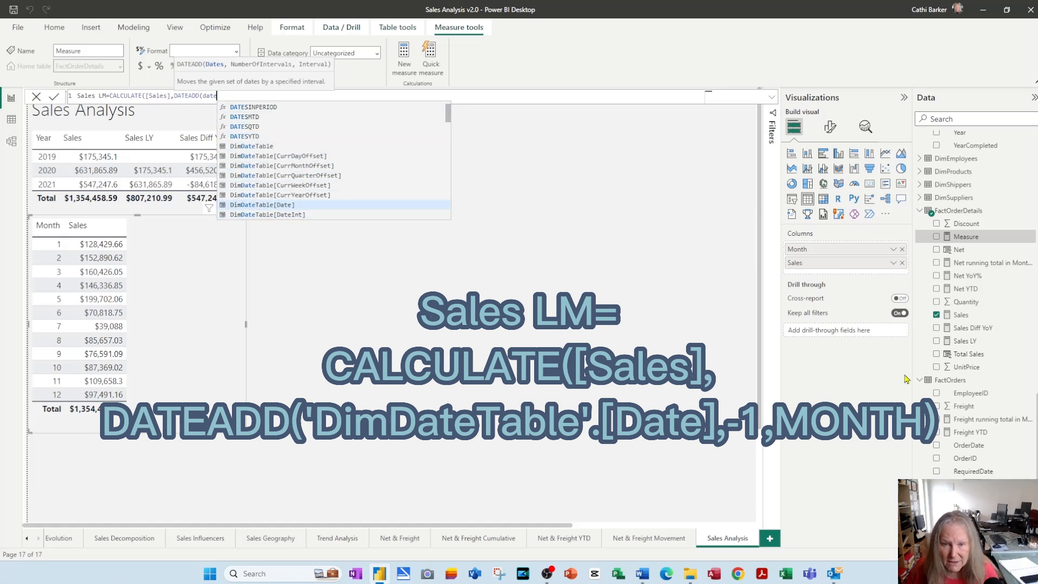
{"action": "key", "text": "Tab"}
{"action": "type", "text": ",-1"}
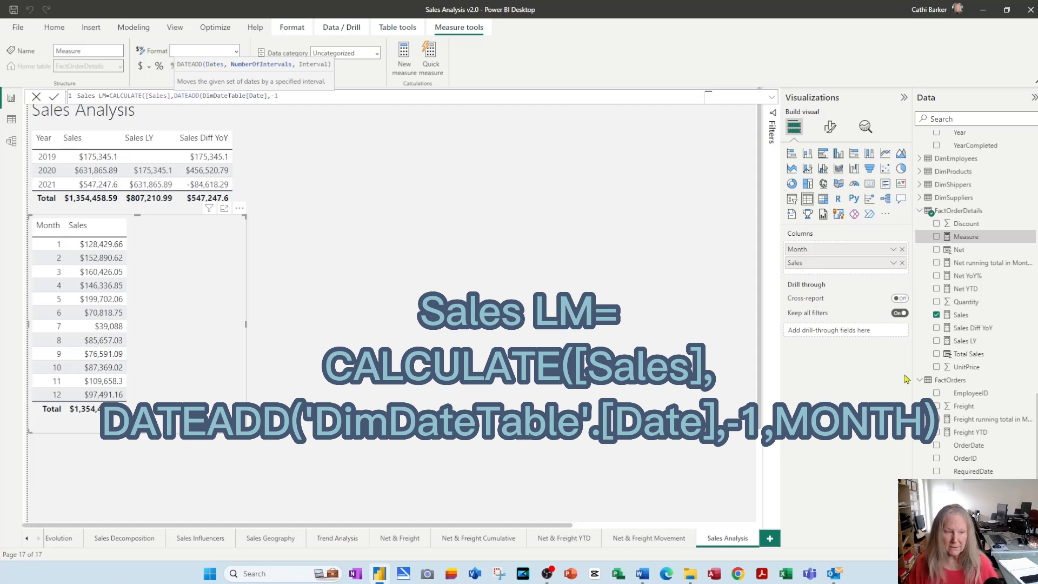
{"action": "type", "text": ",mo"}
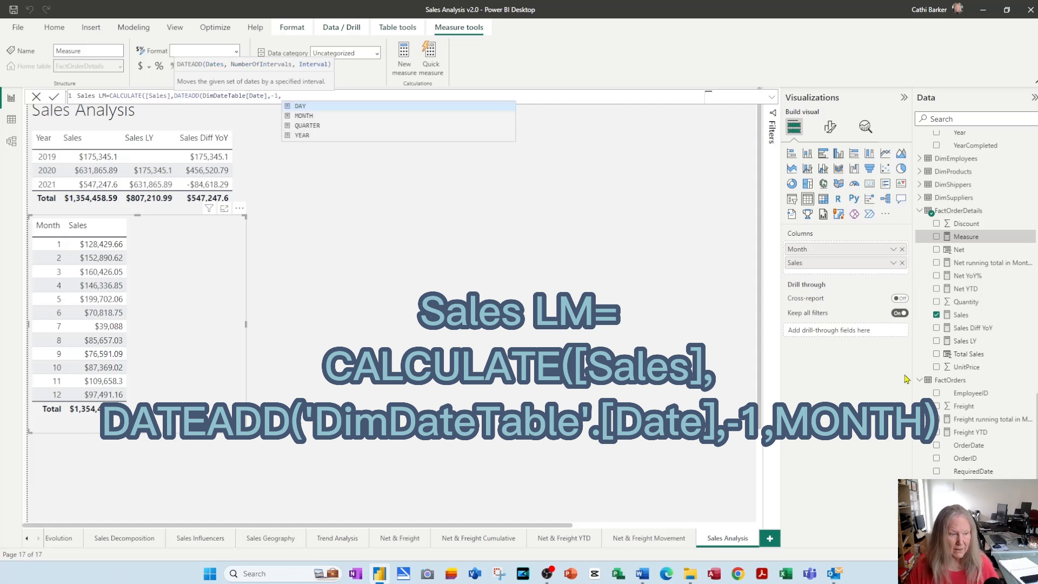
{"action": "key", "text": "BackSpace"}
{"action": "key", "text": "BackSpace"}
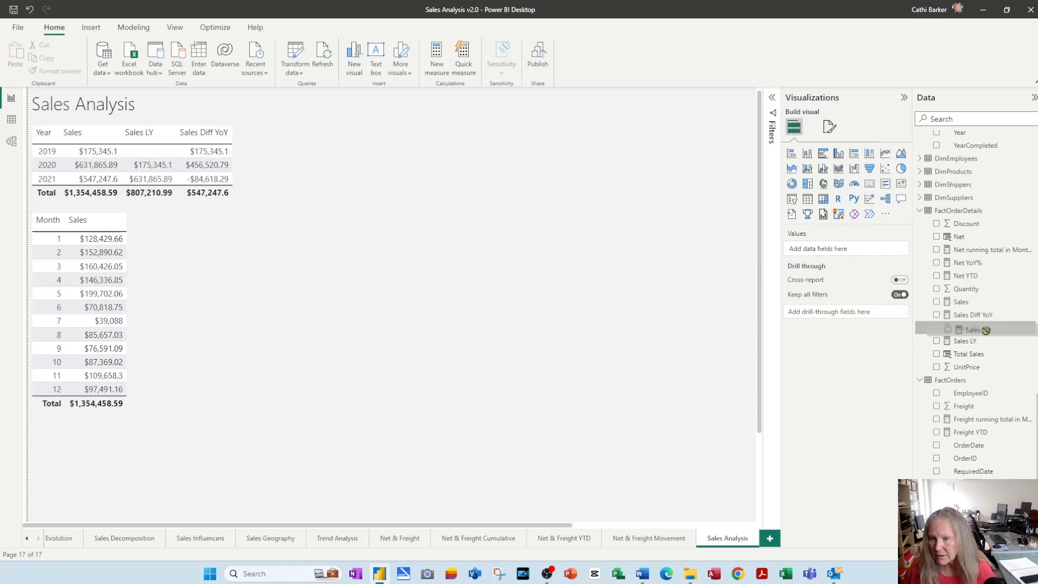
Add the Sales LM measure to the monthly table as the column after Sales.
{"action": "left_click", "coordinate": [145, 252]}
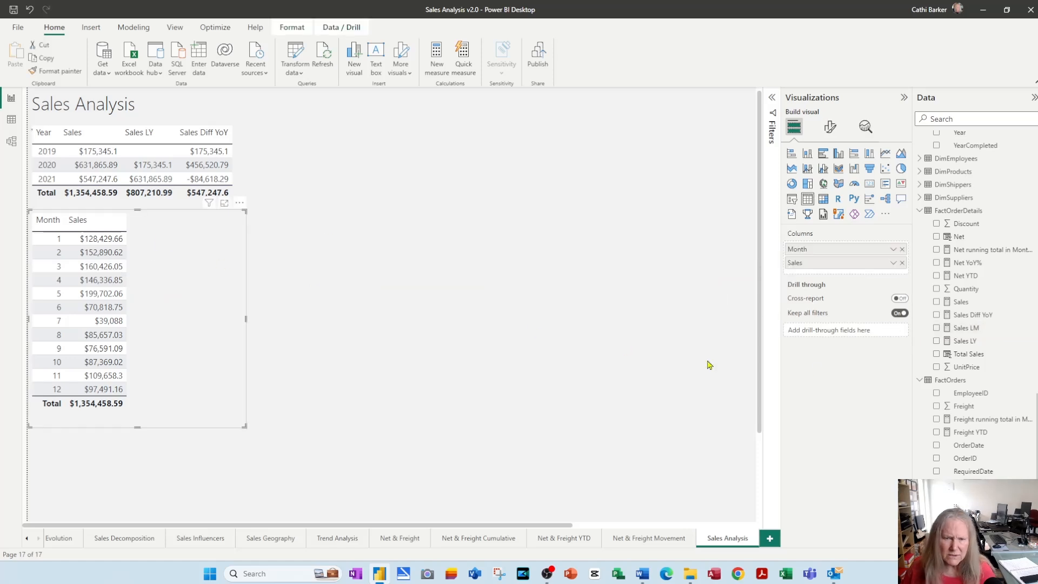
{"action": "left_click_drag", "start_coordinate": [973, 328], "coordinate": [849, 277]}
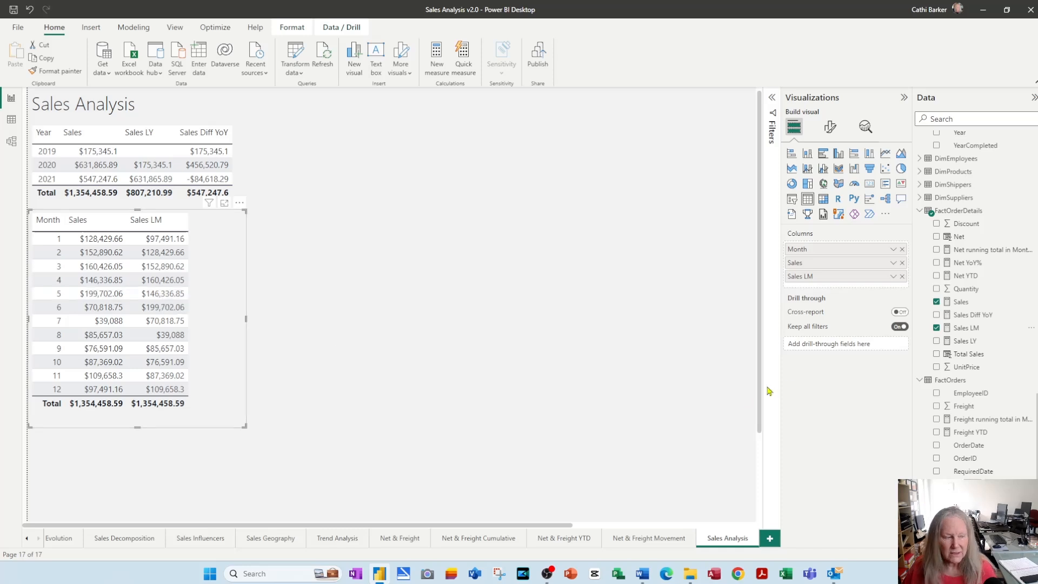
Add another new measure to FactOrderDetails and name it Sales Diff MOM.
{"action": "right_click", "coordinate": [975, 213]}
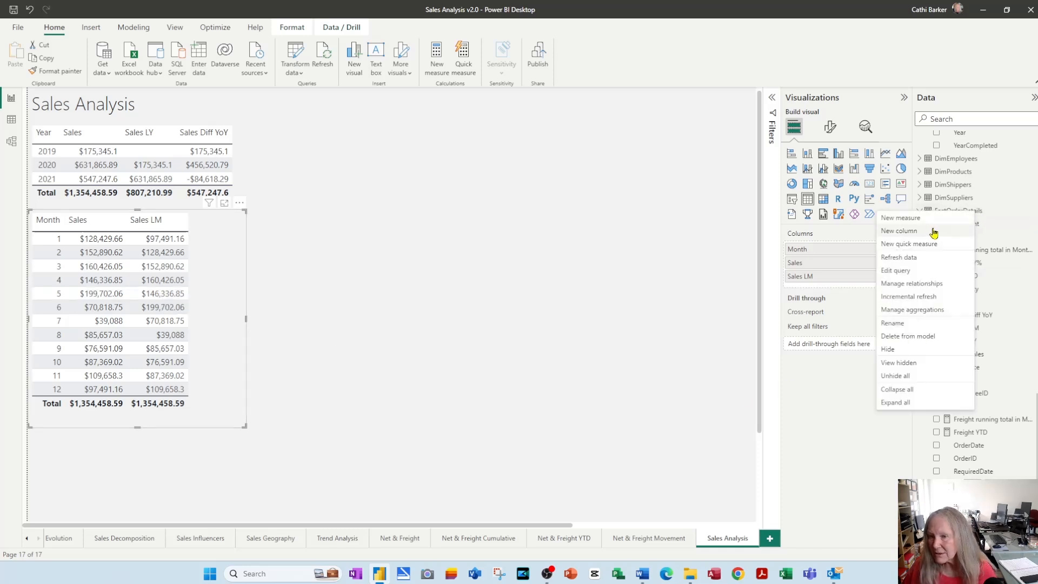
{"action": "key", "text": "Escape"}
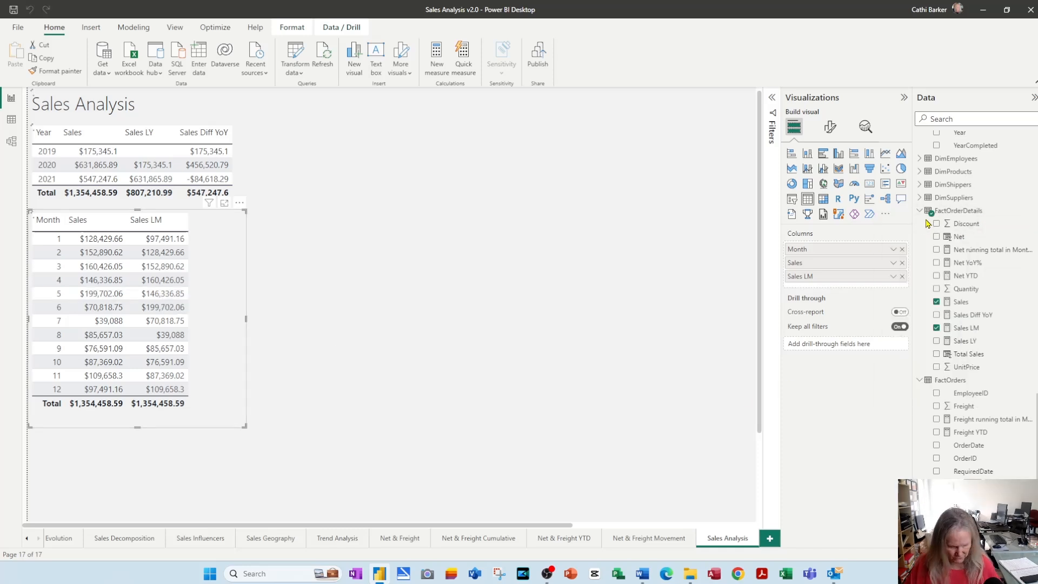
{"action": "type", "text": "Diff MO"}
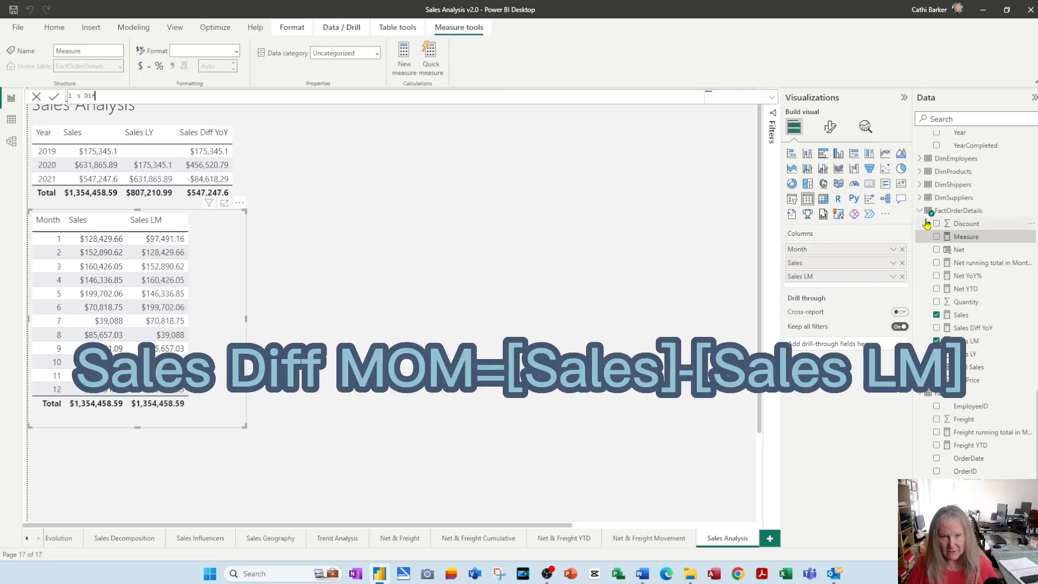
{"action": "key", "text": "BackSpace"}
{"action": "key", "text": "BackSpace"}
{"action": "key", "text": "BackSpace"}
{"action": "key", "text": "BackSpace"}
{"action": "key", "text": "BackSpace"}
{"action": "key", "text": "BackSpace"}
{"action": "key", "text": "BackSpace"}
{"action": "key", "text": "BackSpace"}
{"action": "key", "text": "BackSpace"}
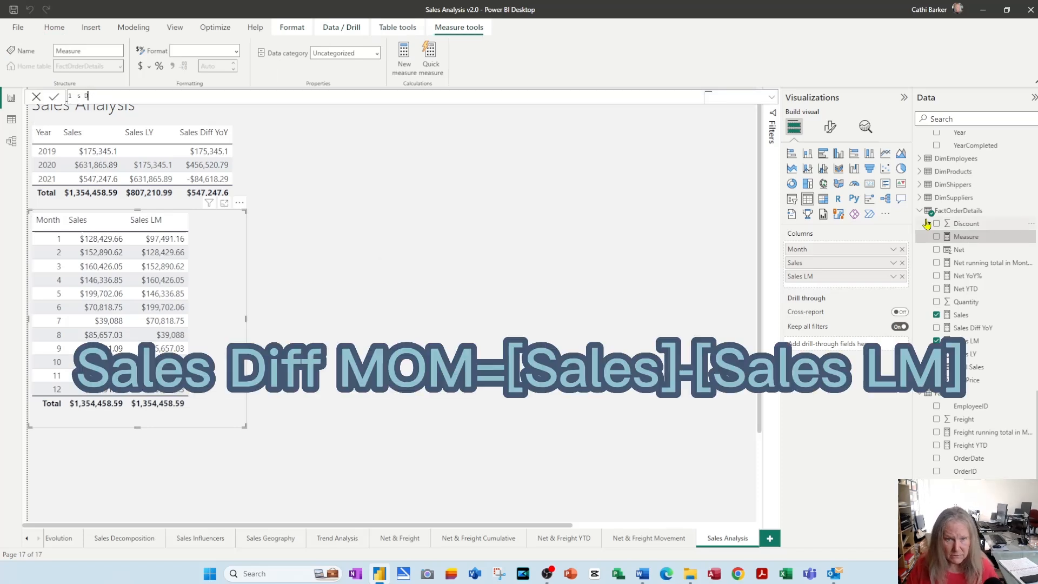
{"action": "type", "text": "Sales Diff MOM"}
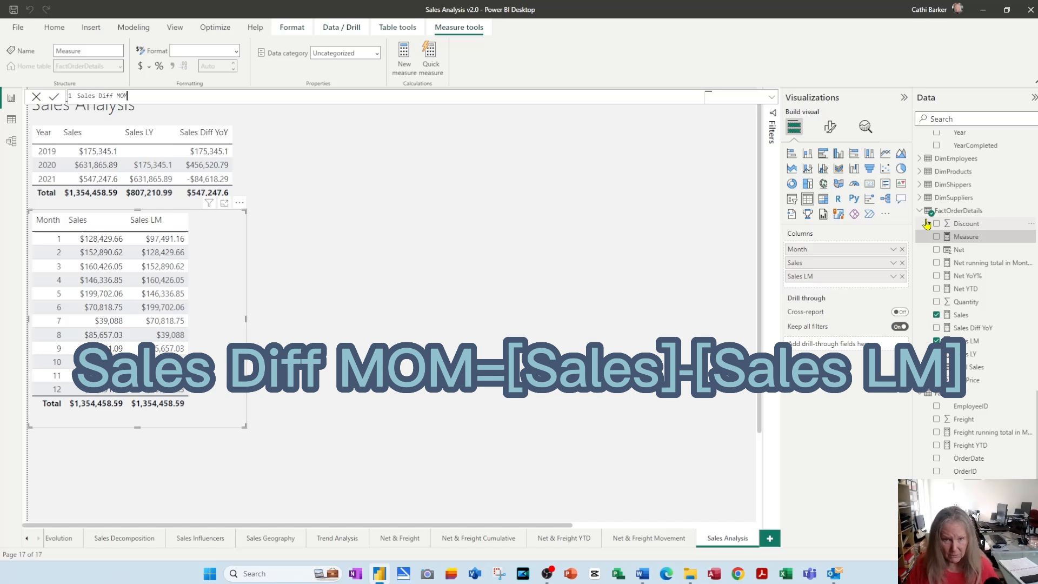
Define the Sales Diff MOM measure as [Sales]-[Sales LM] and commit the formula.
{"action": "type", "text": "=[Sa"}
{"action": "key", "text": "Tab"}
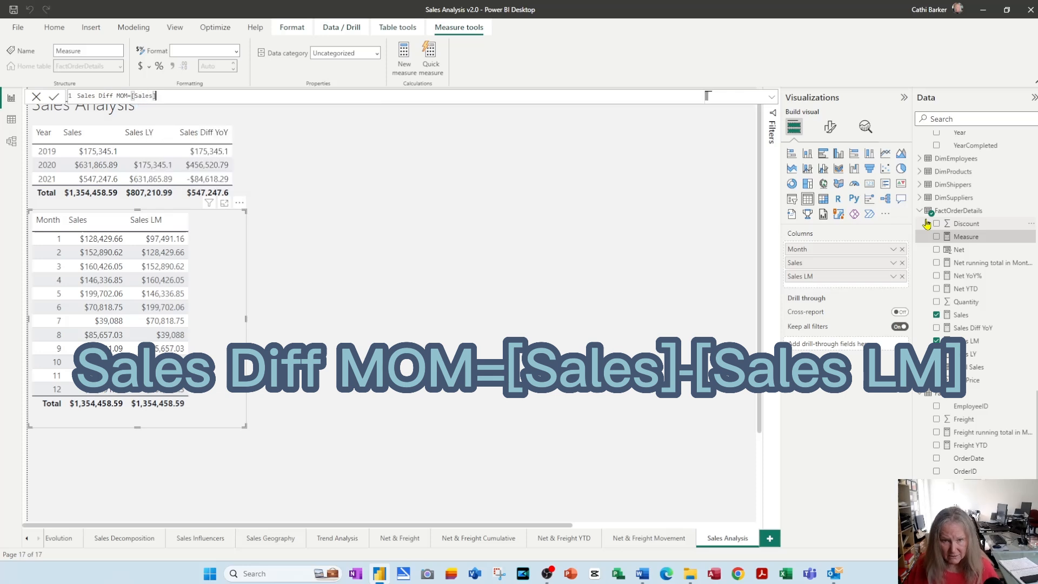
{"action": "type", "text": "-[sal"}
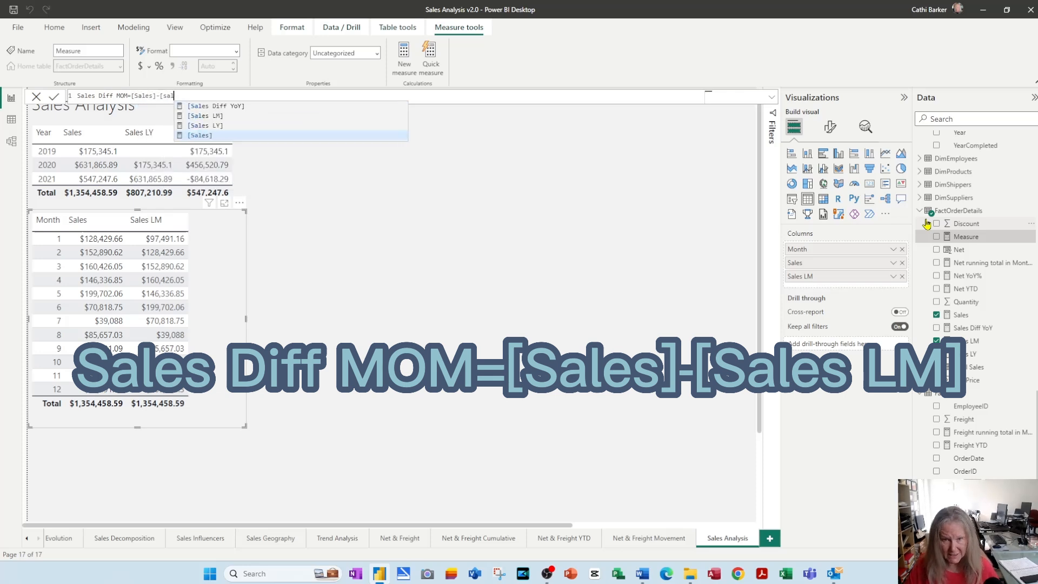
{"action": "key", "text": "Up"}
{"action": "key", "text": "Up"}
{"action": "key", "text": "Tab"}
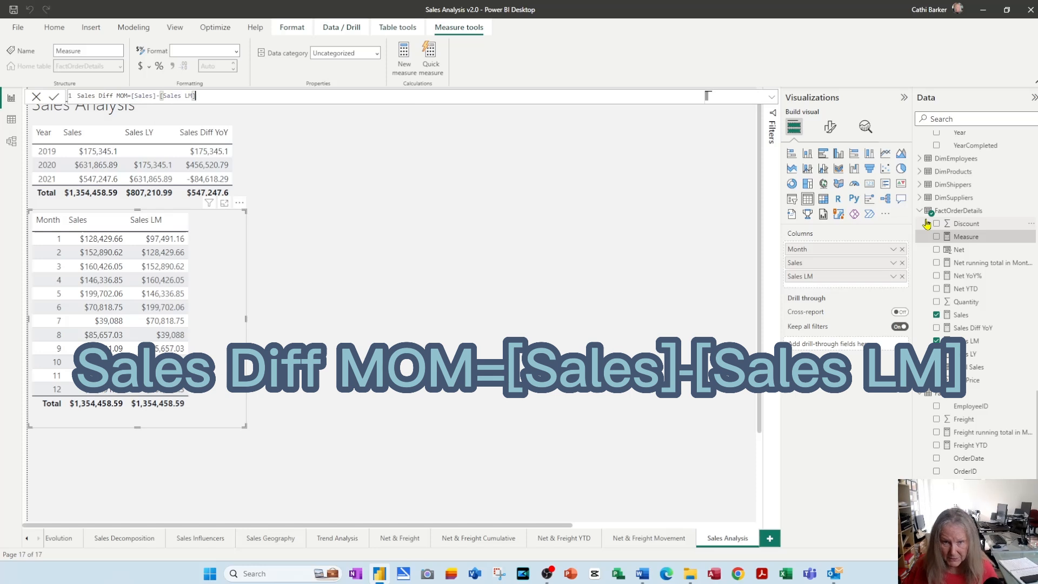
{"action": "key", "text": "Return"}
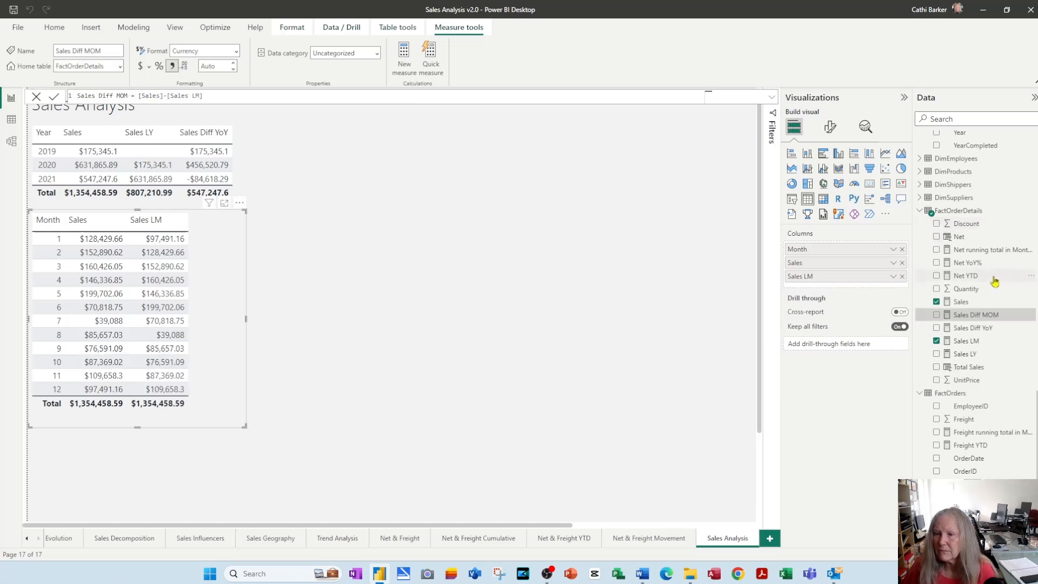
Add Sales Diff MOM as the last column of the monthly table and widen the table to fit all four columns.
{"action": "left_click_drag", "start_coordinate": [991, 316], "coordinate": [279, 320]}
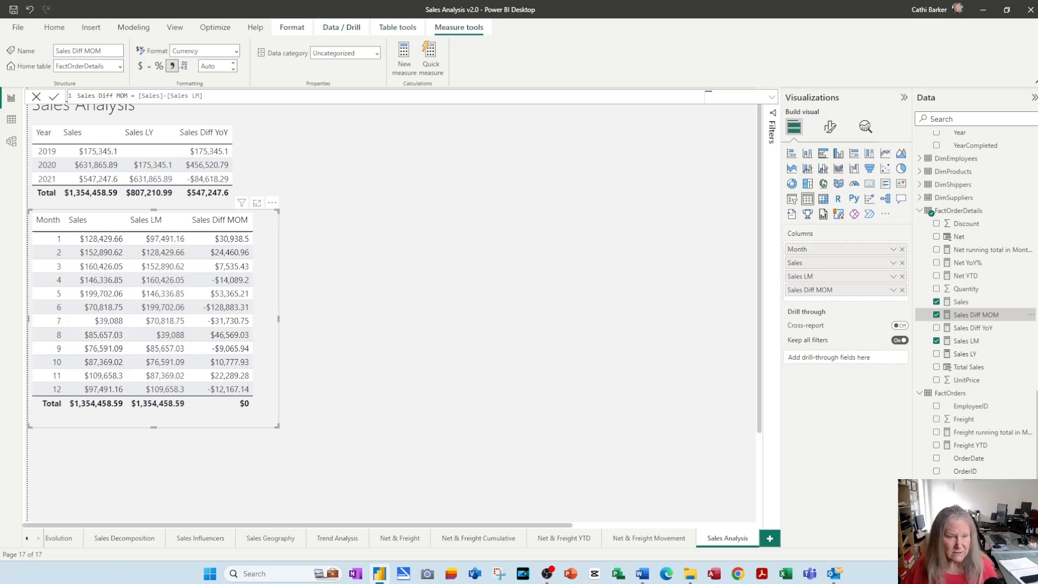
Duplicate the yearly sales table, place the copy beside the original and widen it to the edge of the page.
{"action": "left_click", "coordinate": [242, 173]}
{"action": "left_click", "coordinate": [242, 172]}
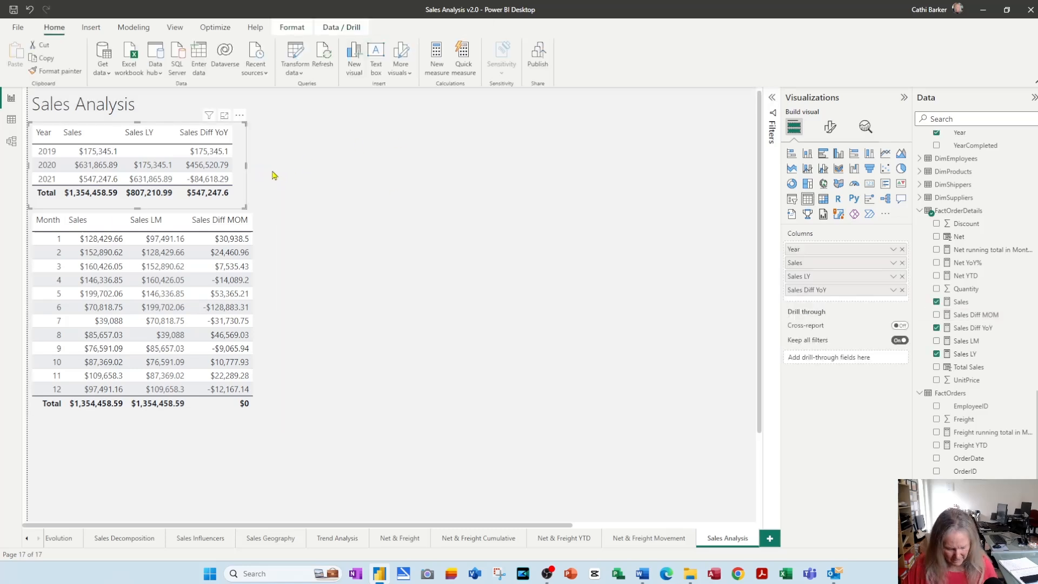
{"action": "key", "text": "ctrl+c"}
{"action": "key", "text": "ctrl+v"}
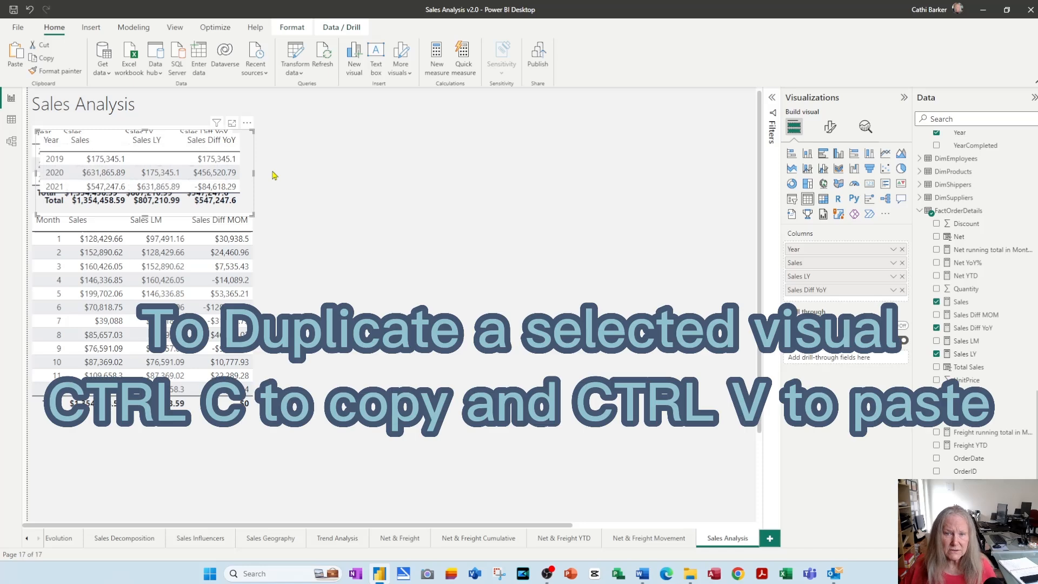
{"action": "left_click_drag", "start_coordinate": [252, 168], "coordinate": [754, 165]}
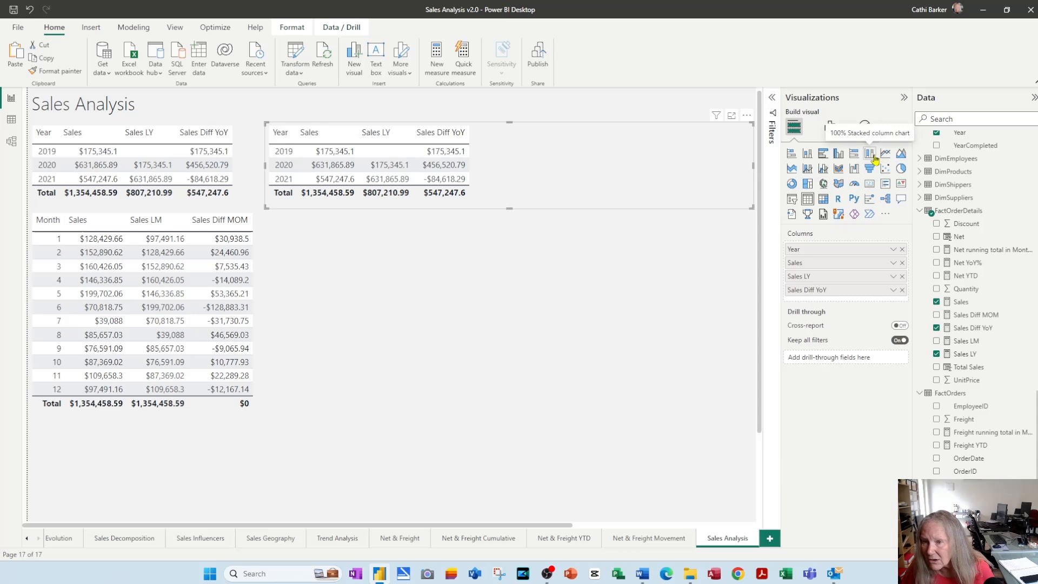
Convert the duplicated table to a line and stacked column chart and extend it down to near the end of the page.
{"action": "left_click", "coordinate": [808, 172]}
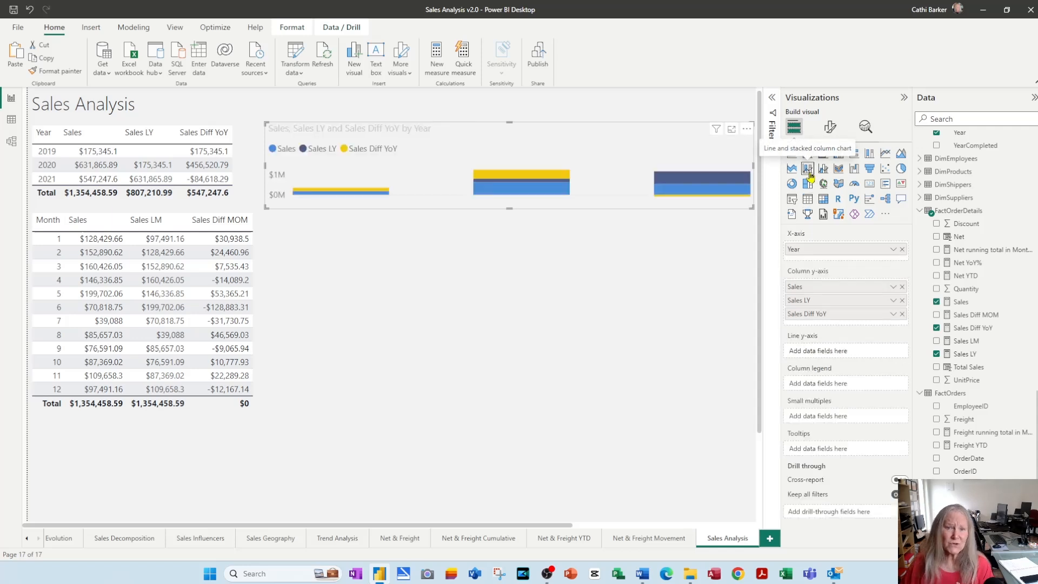
{"action": "left_click_drag", "start_coordinate": [507, 209], "coordinate": [484, 509]}
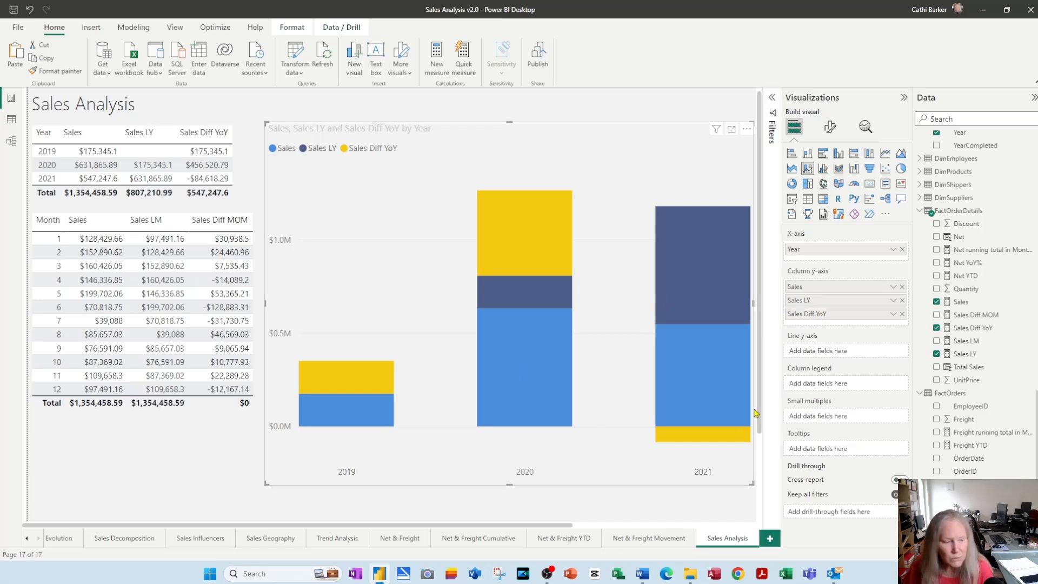
Move Sales Diff YoY from the chart's column y-axis to its line y-axis.
{"action": "mouse_move", "coordinate": [741, 416]}
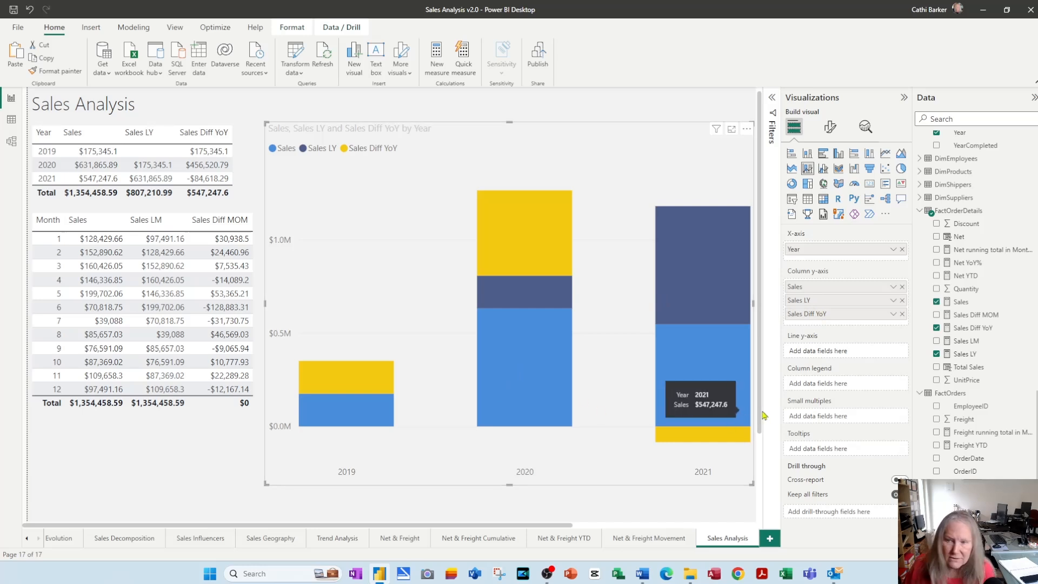
{"action": "left_click_drag", "start_coordinate": [823, 316], "coordinate": [822, 350]}
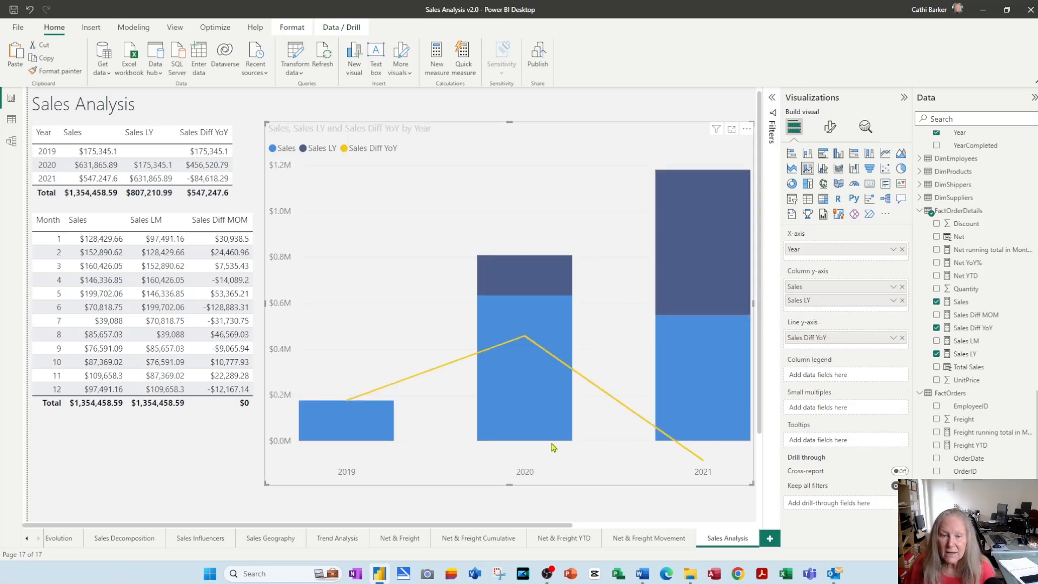